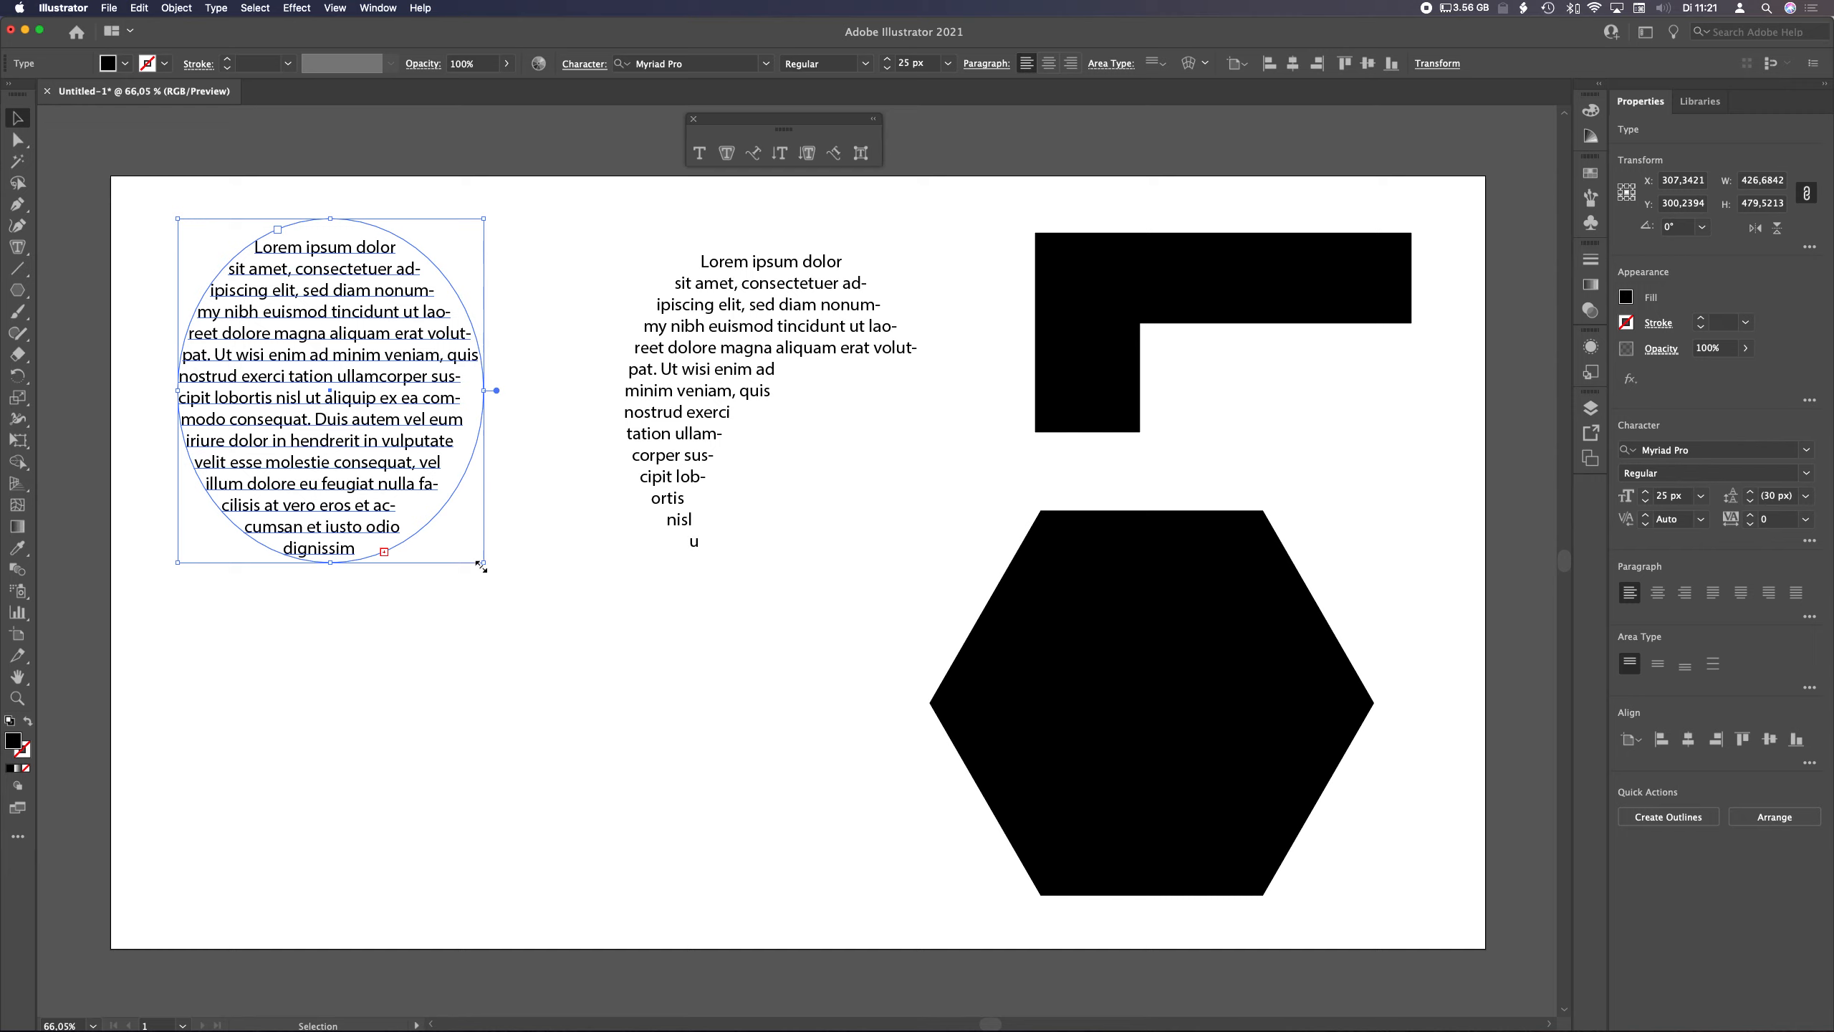
Shrink the elliptical text area slightly from its corner
{"action": "mouse_move", "coordinate": [482, 563]}
{"action": "left_mouse_down"}
{"action": "mouse_move", "coordinate": [573, 648]}
{"action": "mouse_move", "coordinate": [450, 544]}
{"action": "mouse_move", "coordinate": [465, 542]}
{"action": "left_mouse_up"}
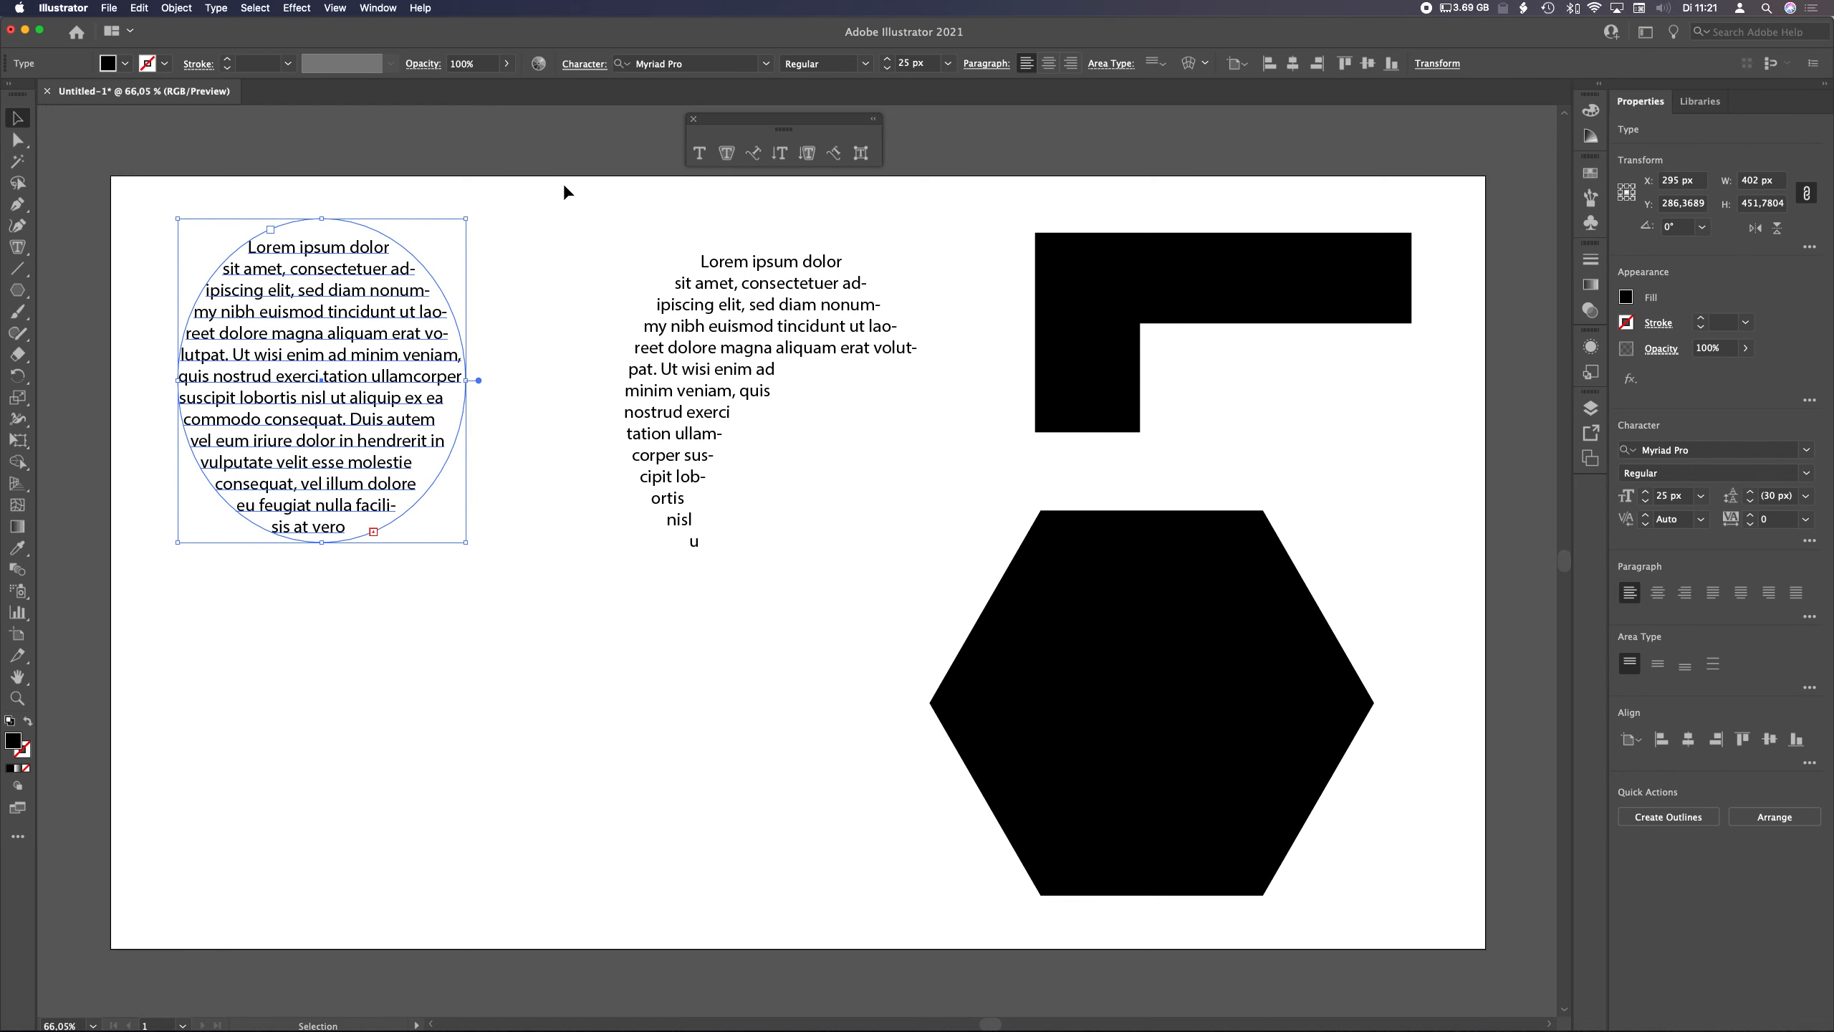
Place a point-type text object with placeholder text below the elliptical text using the Type tool
{"action": "left_click", "coordinate": [699, 153]}
{"action": "left_click", "coordinate": [438, 704]}
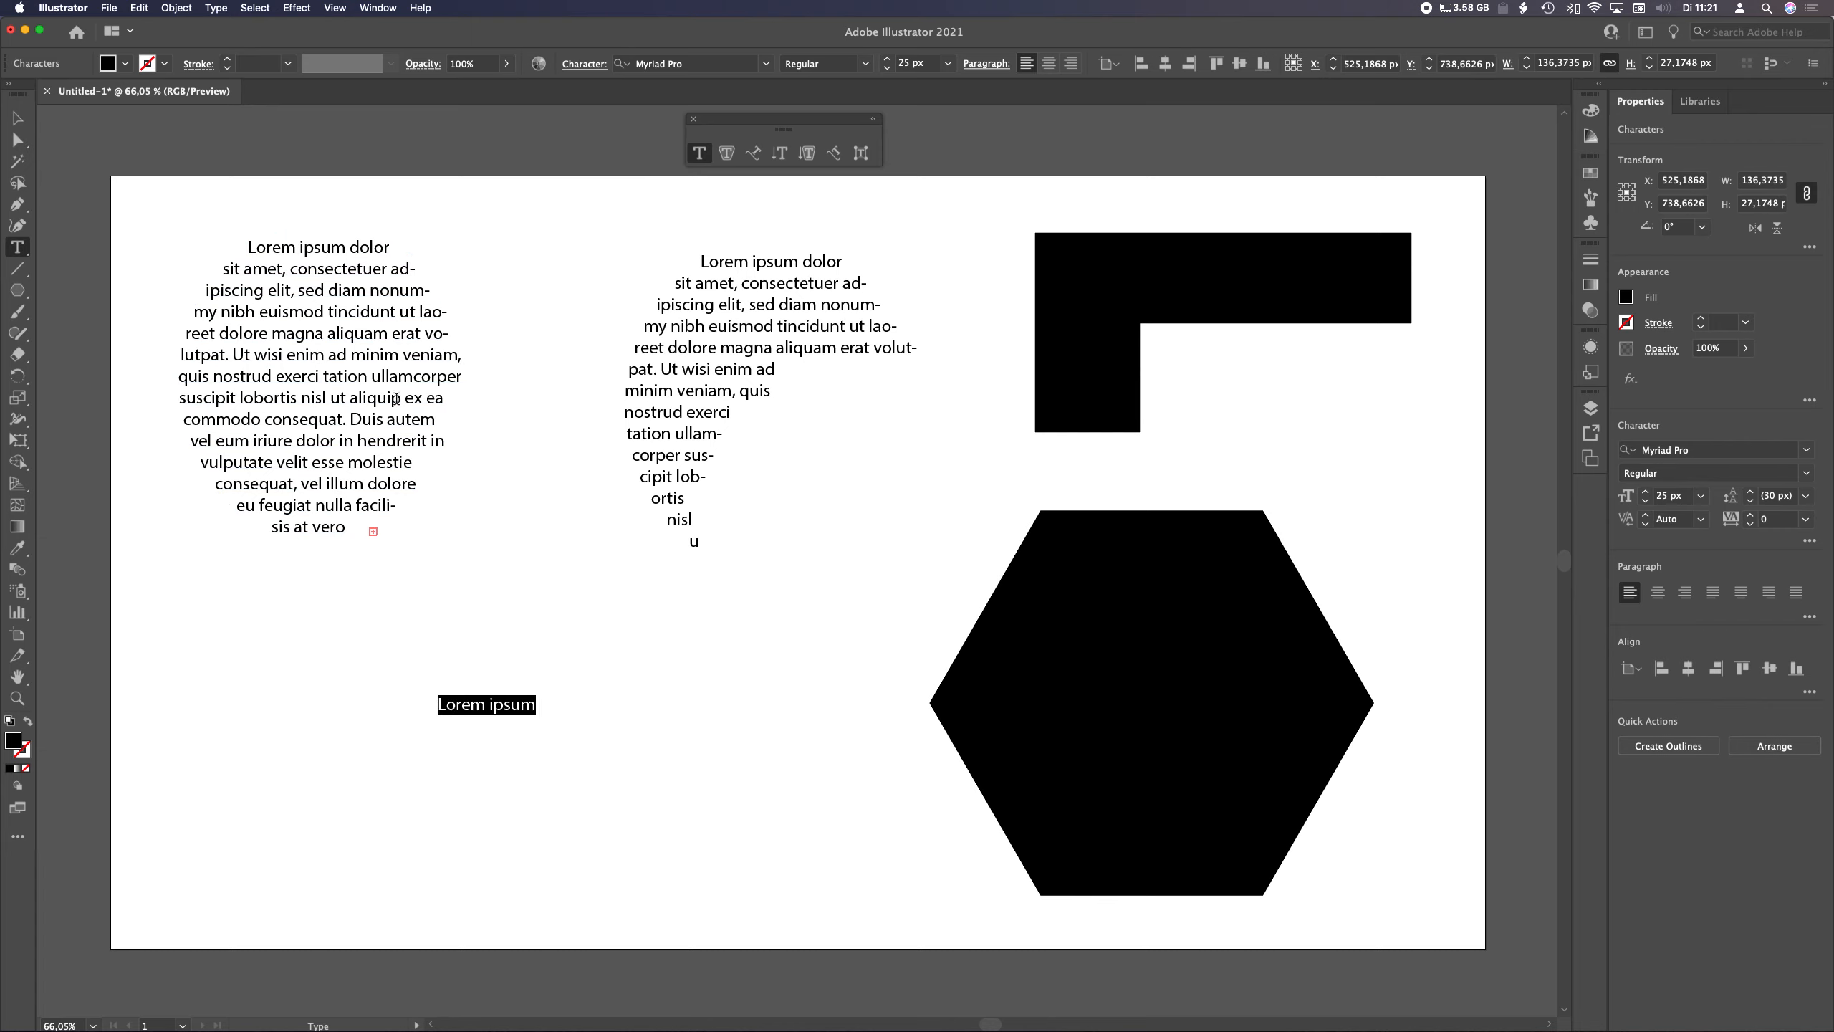
{"action": "left_click", "coordinate": [214, 8]}
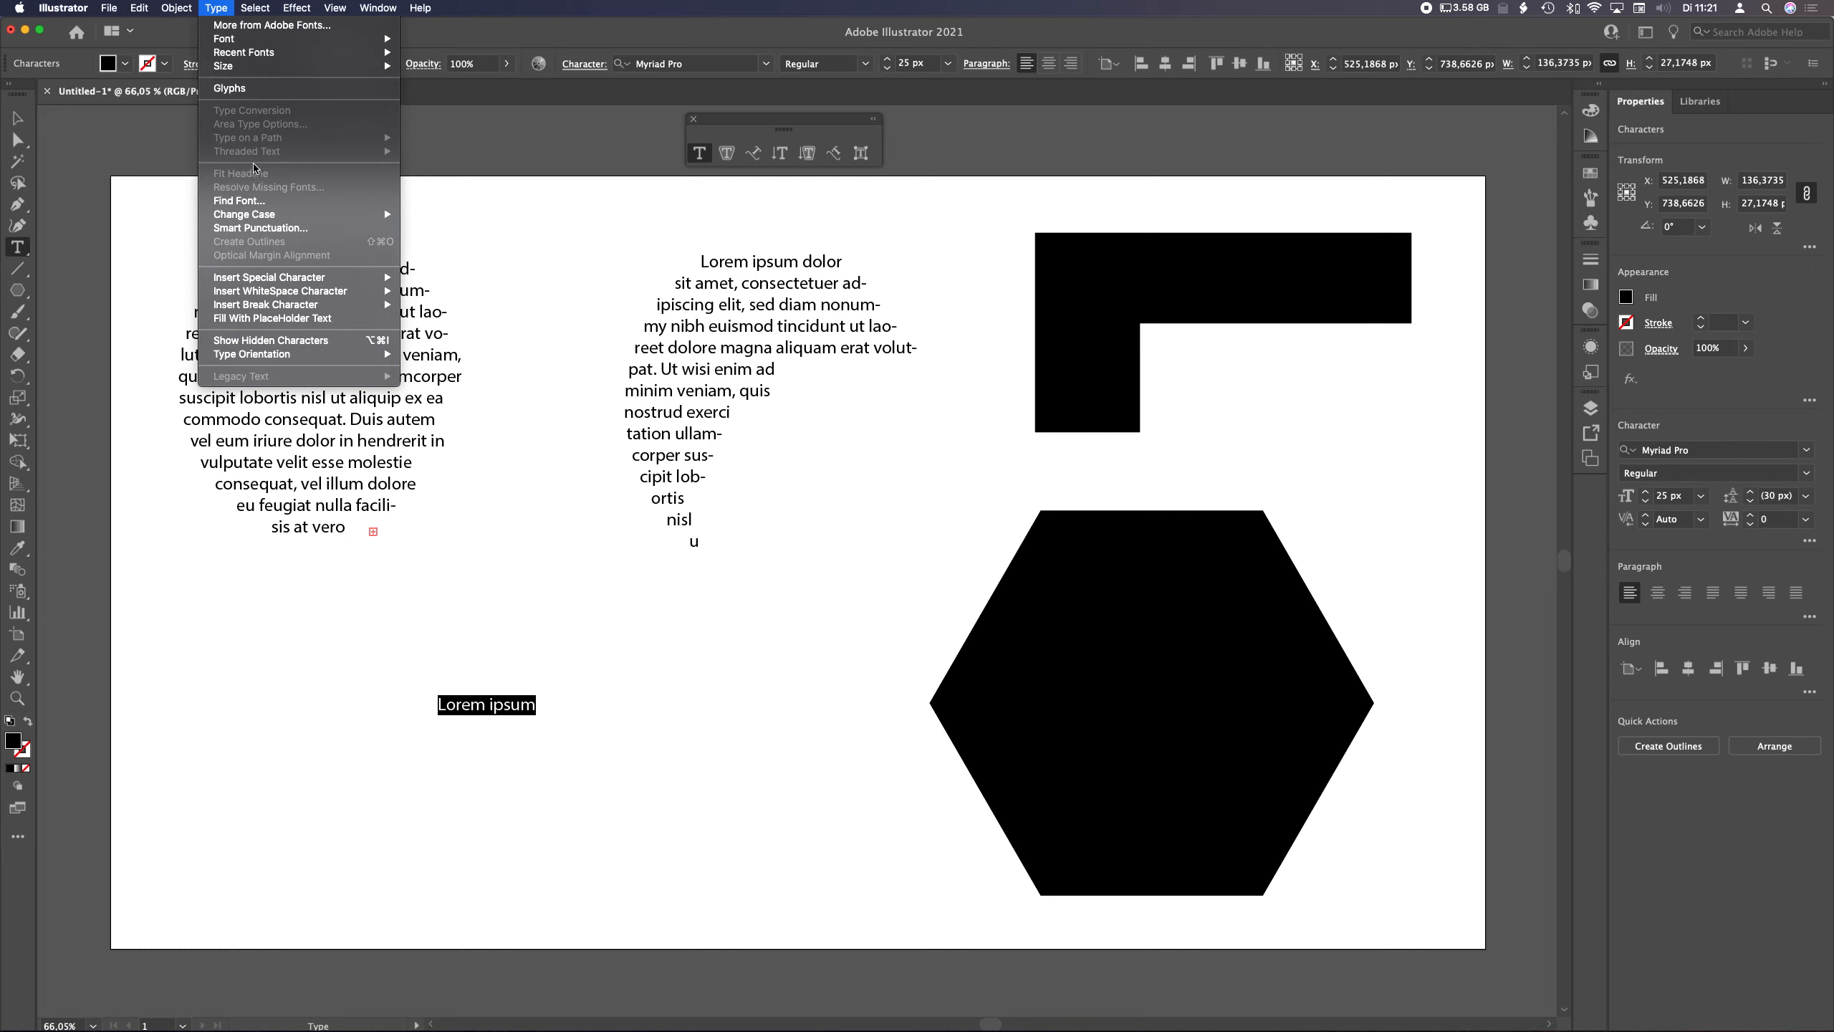
{"action": "left_click", "coordinate": [506, 566]}
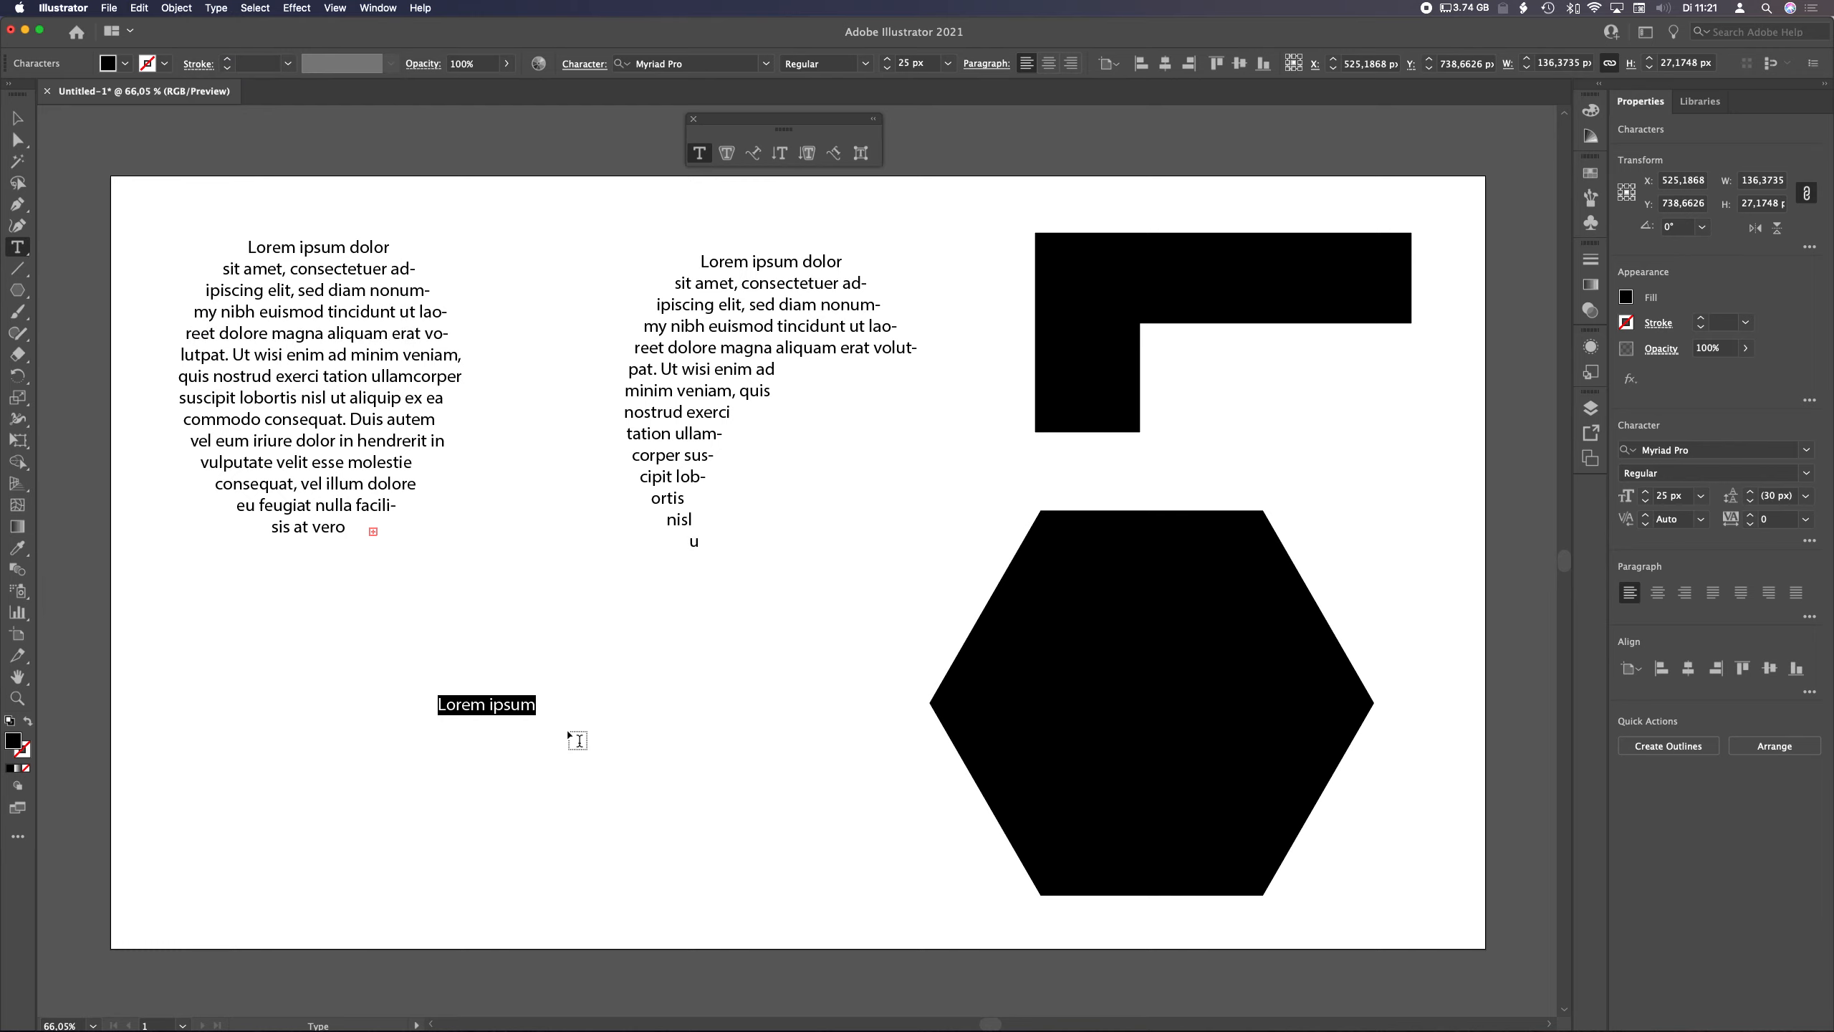
{"action": "key", "text": "Escape"}
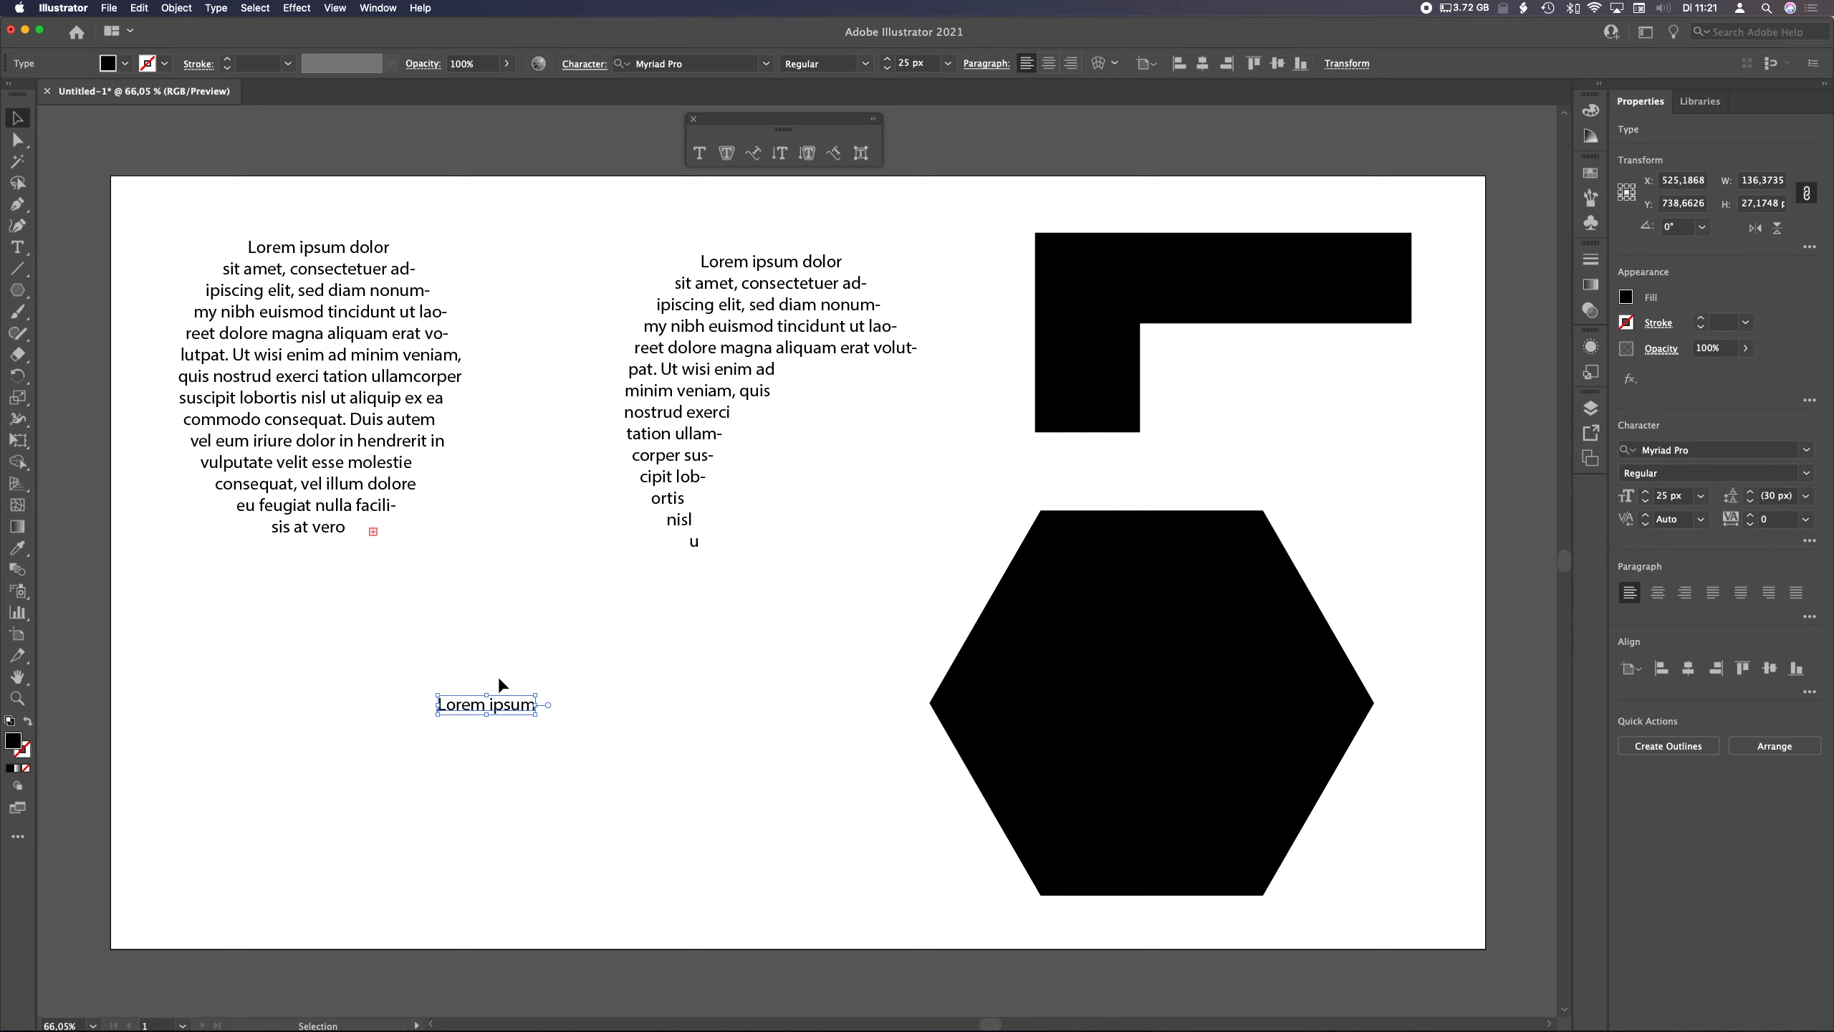
Duplicate the point text up and to the right and convert the copy to area type
{"action": "left_click_drag", "start_coordinate": [495, 710], "coordinate": [639, 679]}
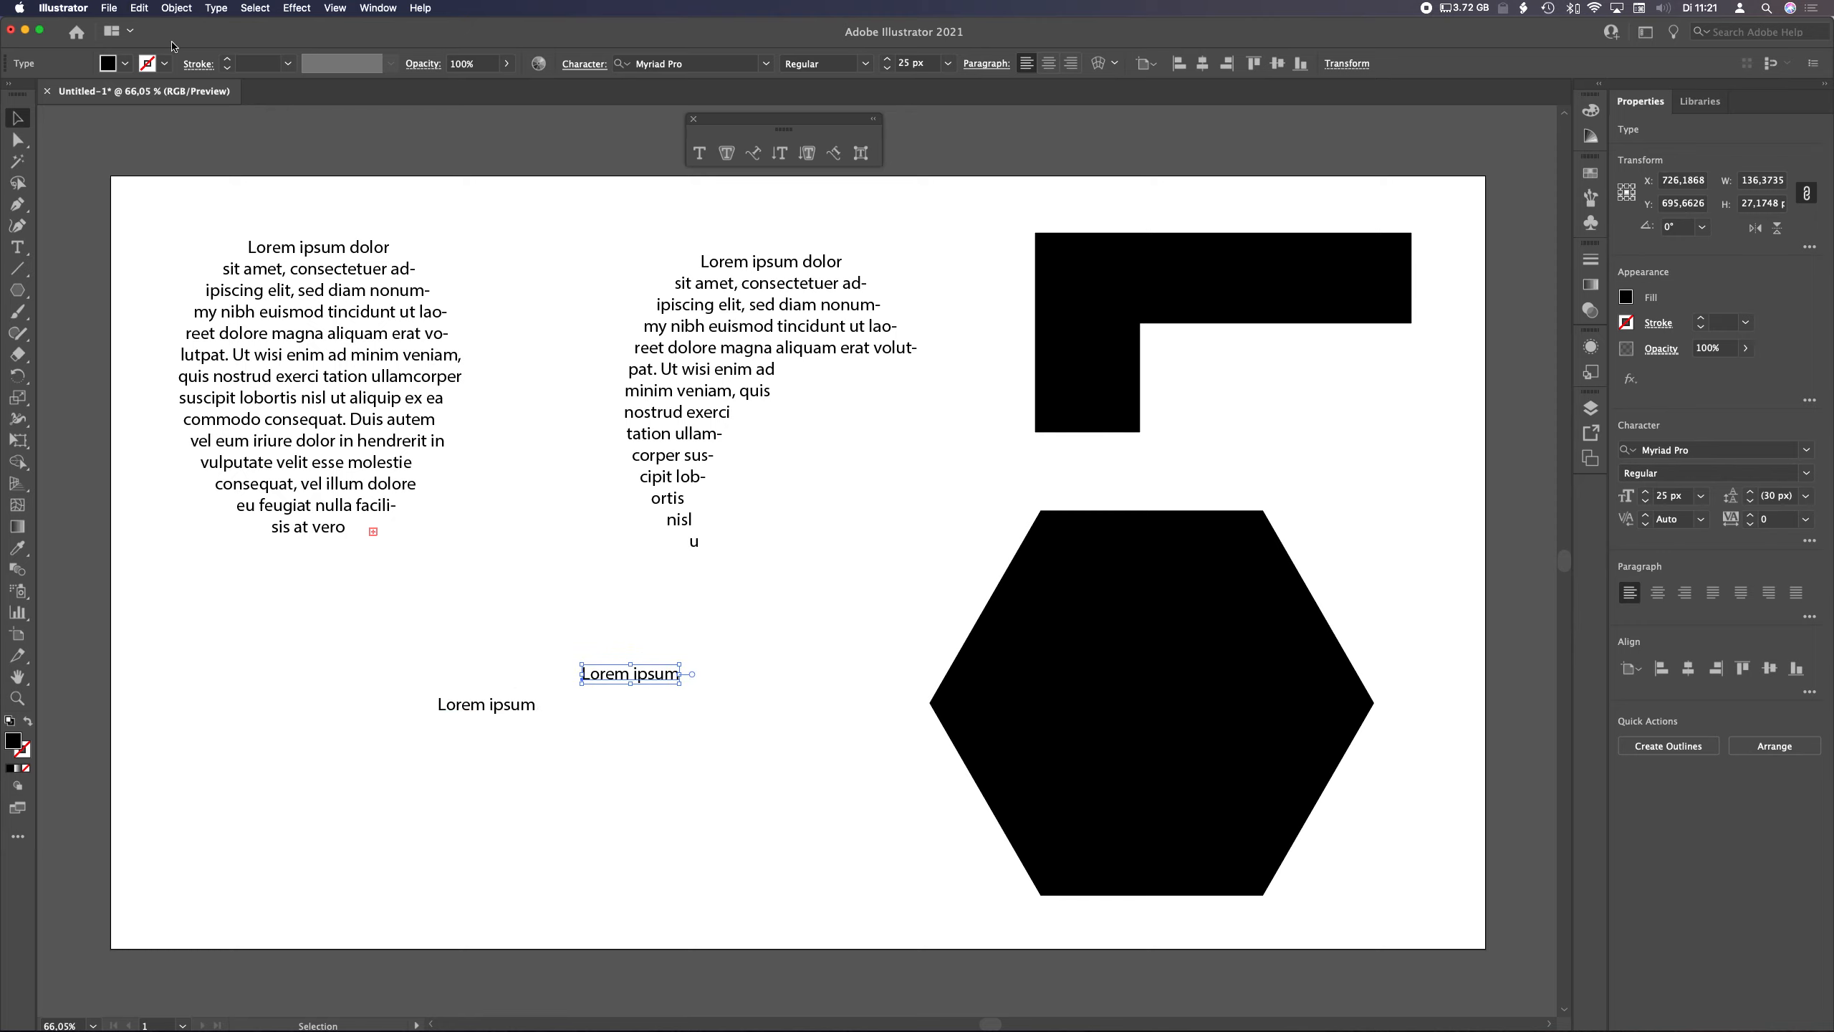
{"action": "left_click", "coordinate": [217, 8]}
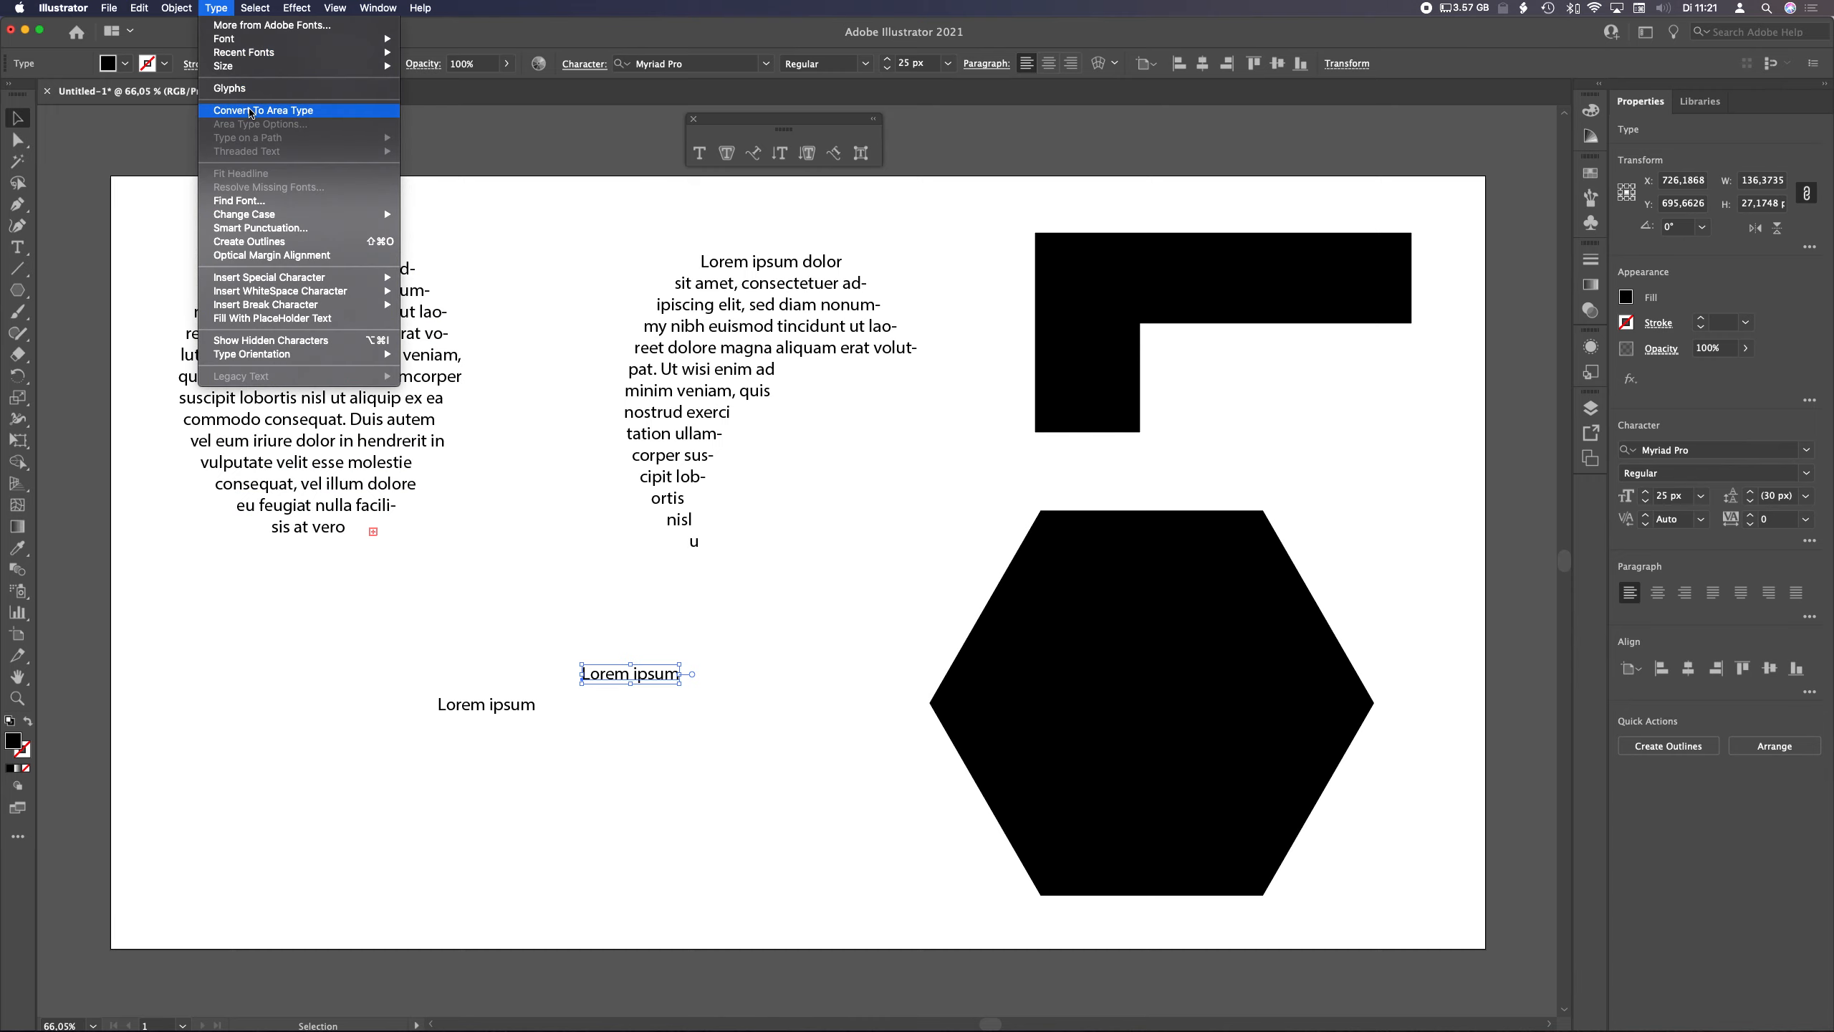
{"action": "left_click", "coordinate": [250, 110]}
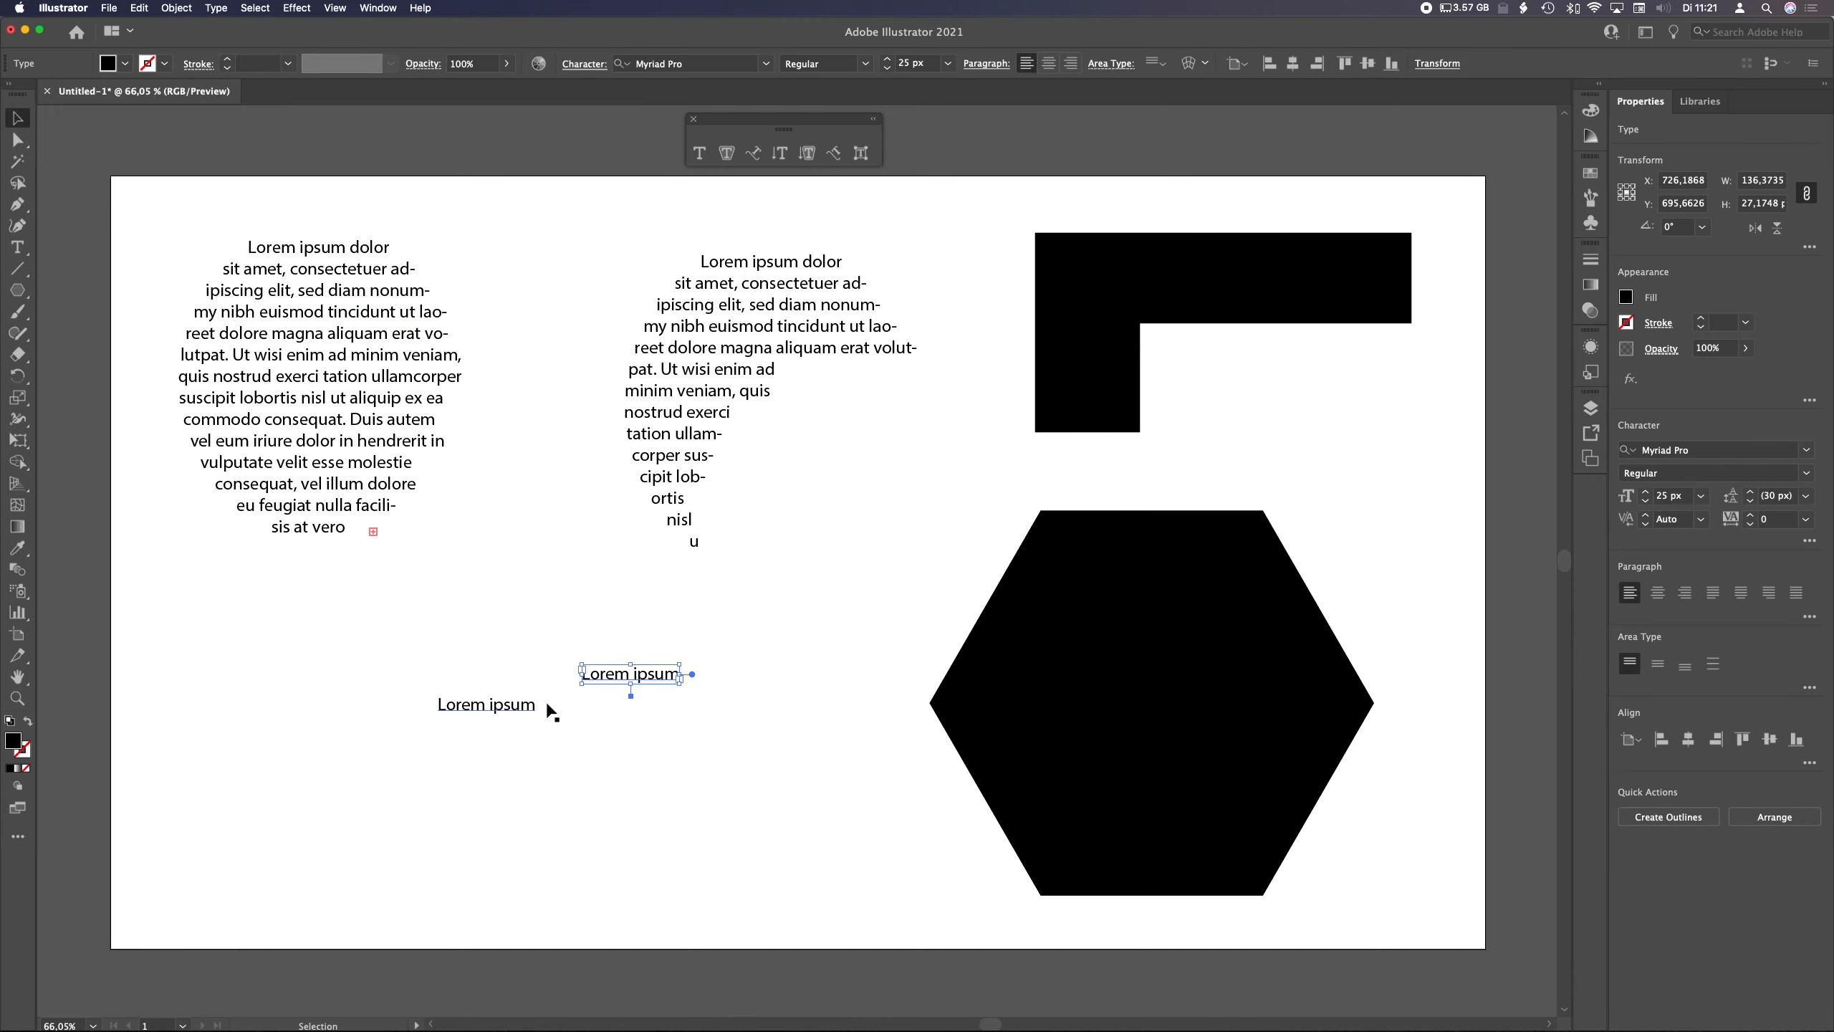
Compare the Type menu's conversion options for the original point text and the area-type copy
{"action": "left_click", "coordinate": [497, 707]}
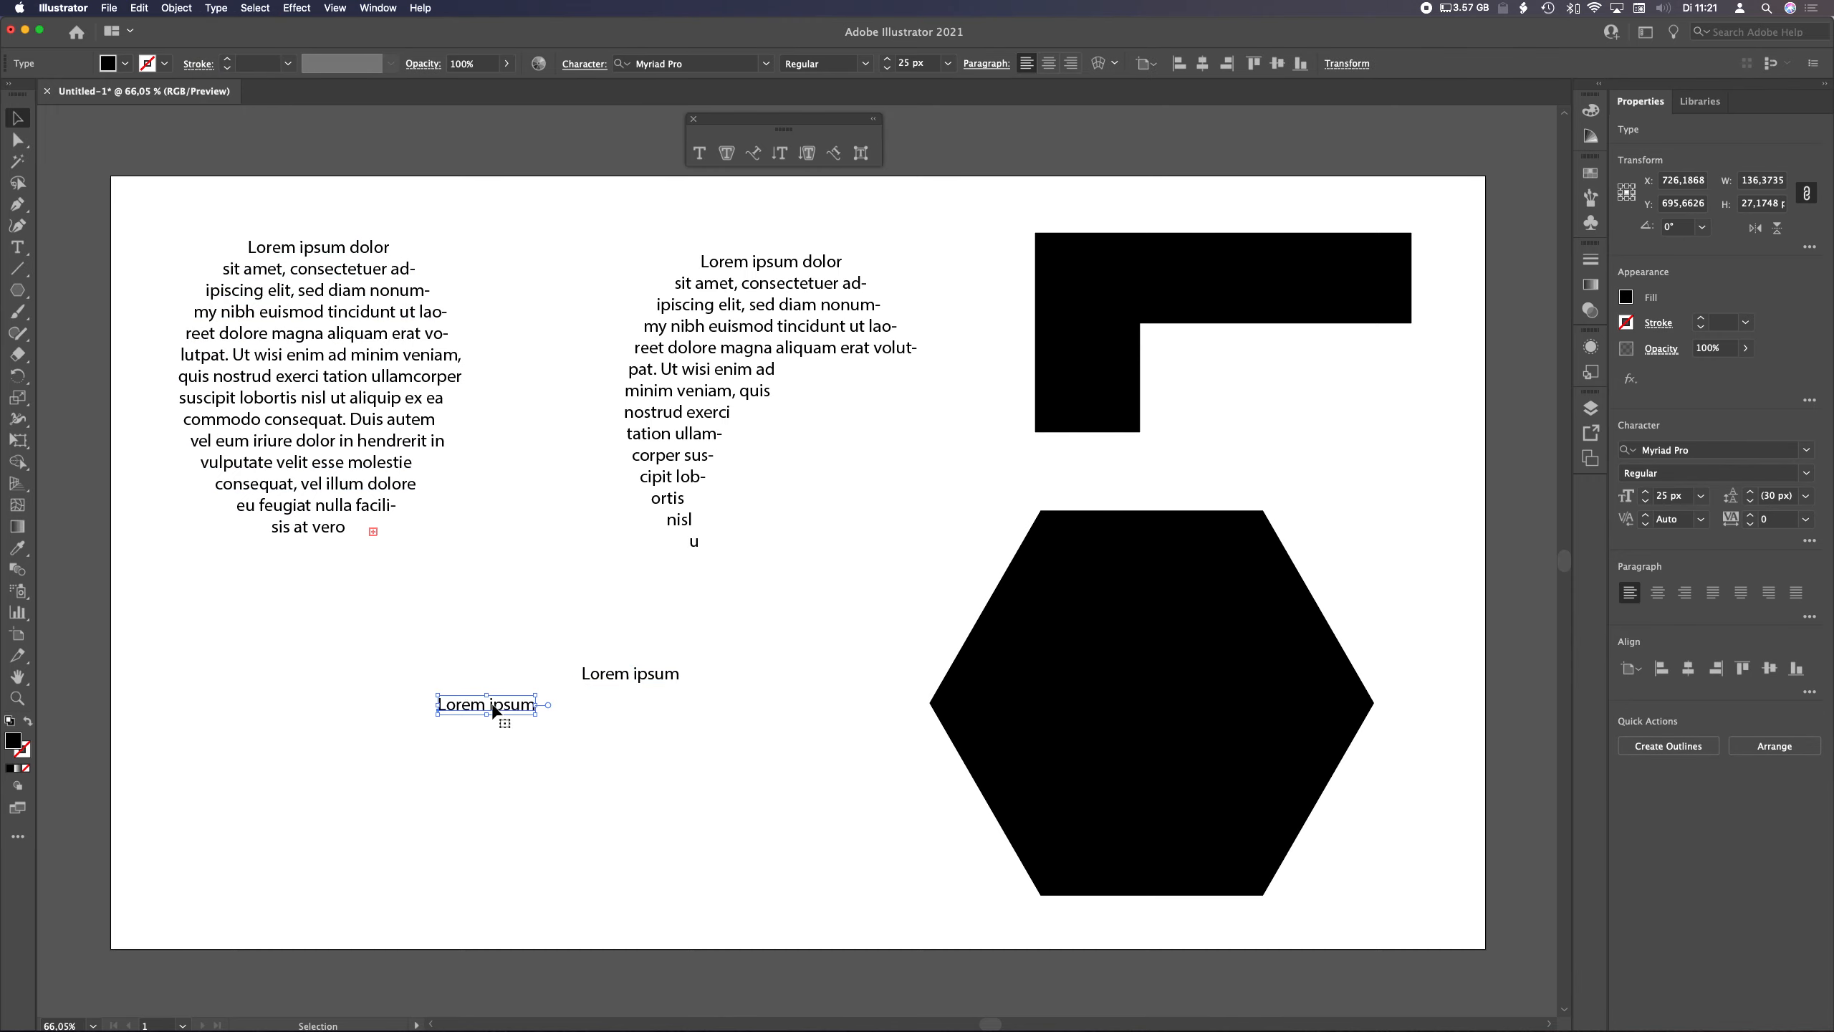
{"action": "left_click", "coordinate": [222, 9]}
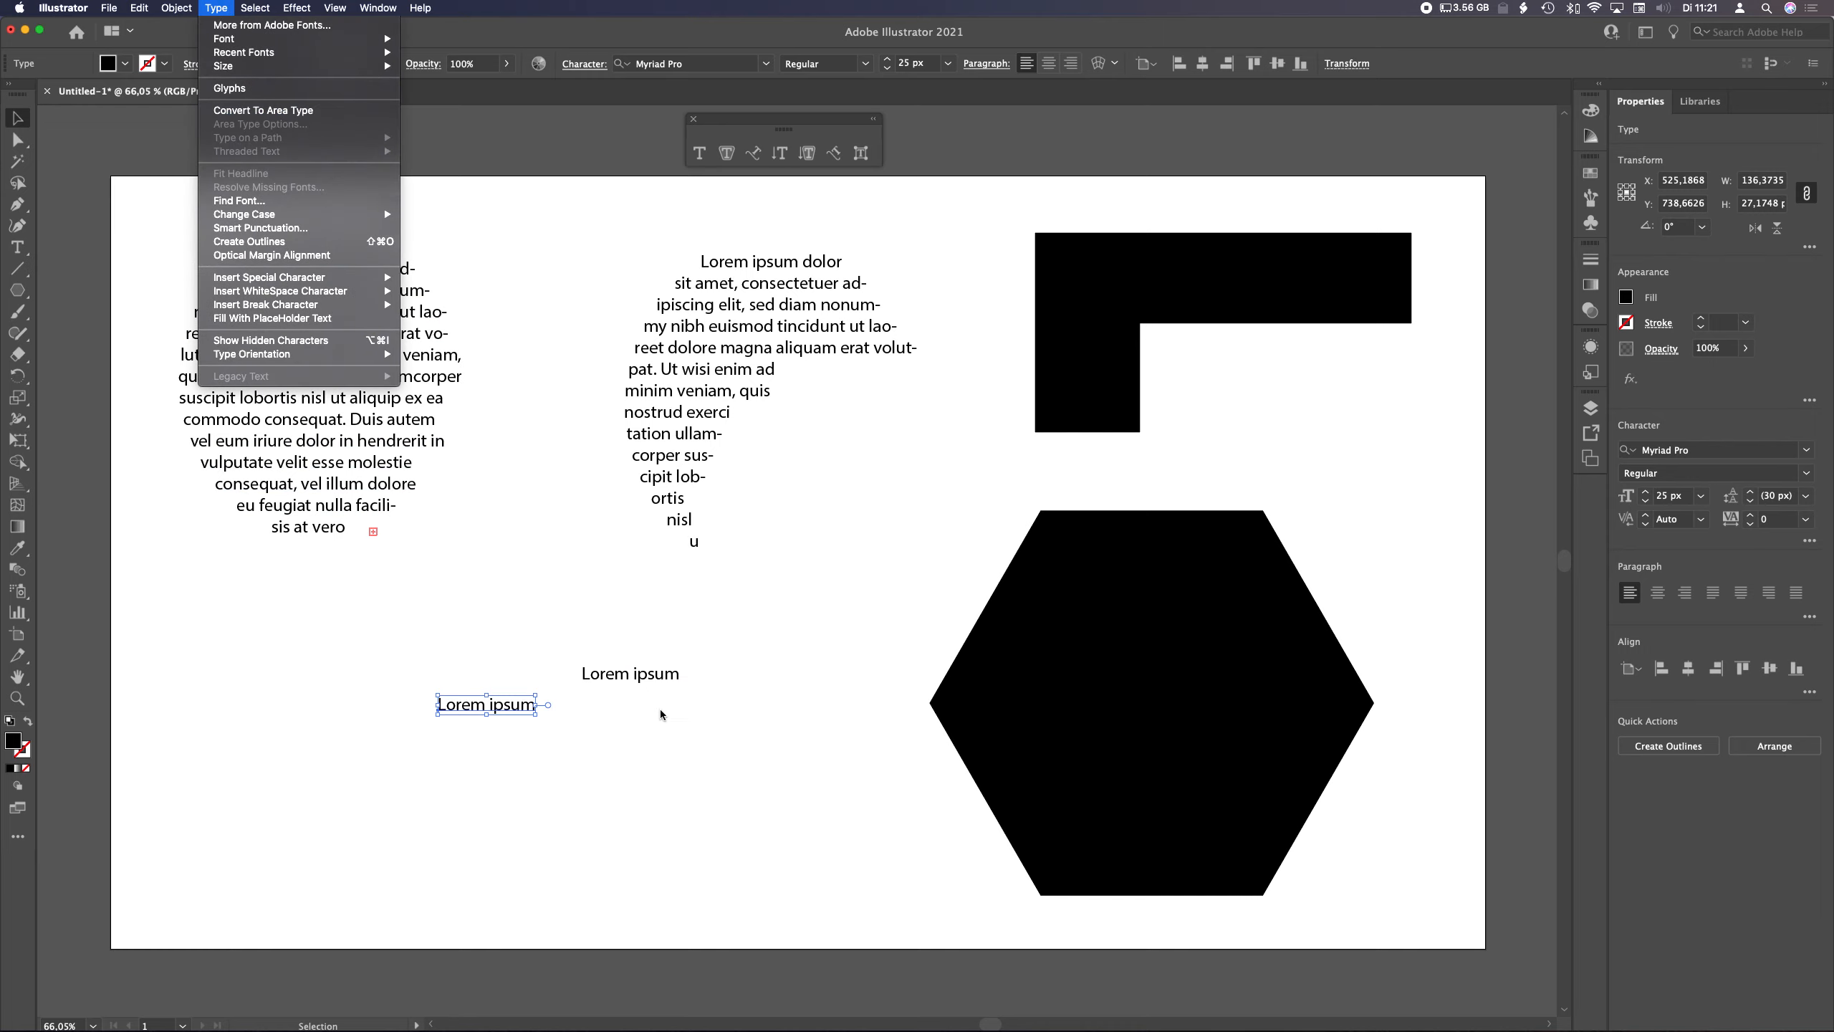
{"action": "left_click", "coordinate": [642, 668]}
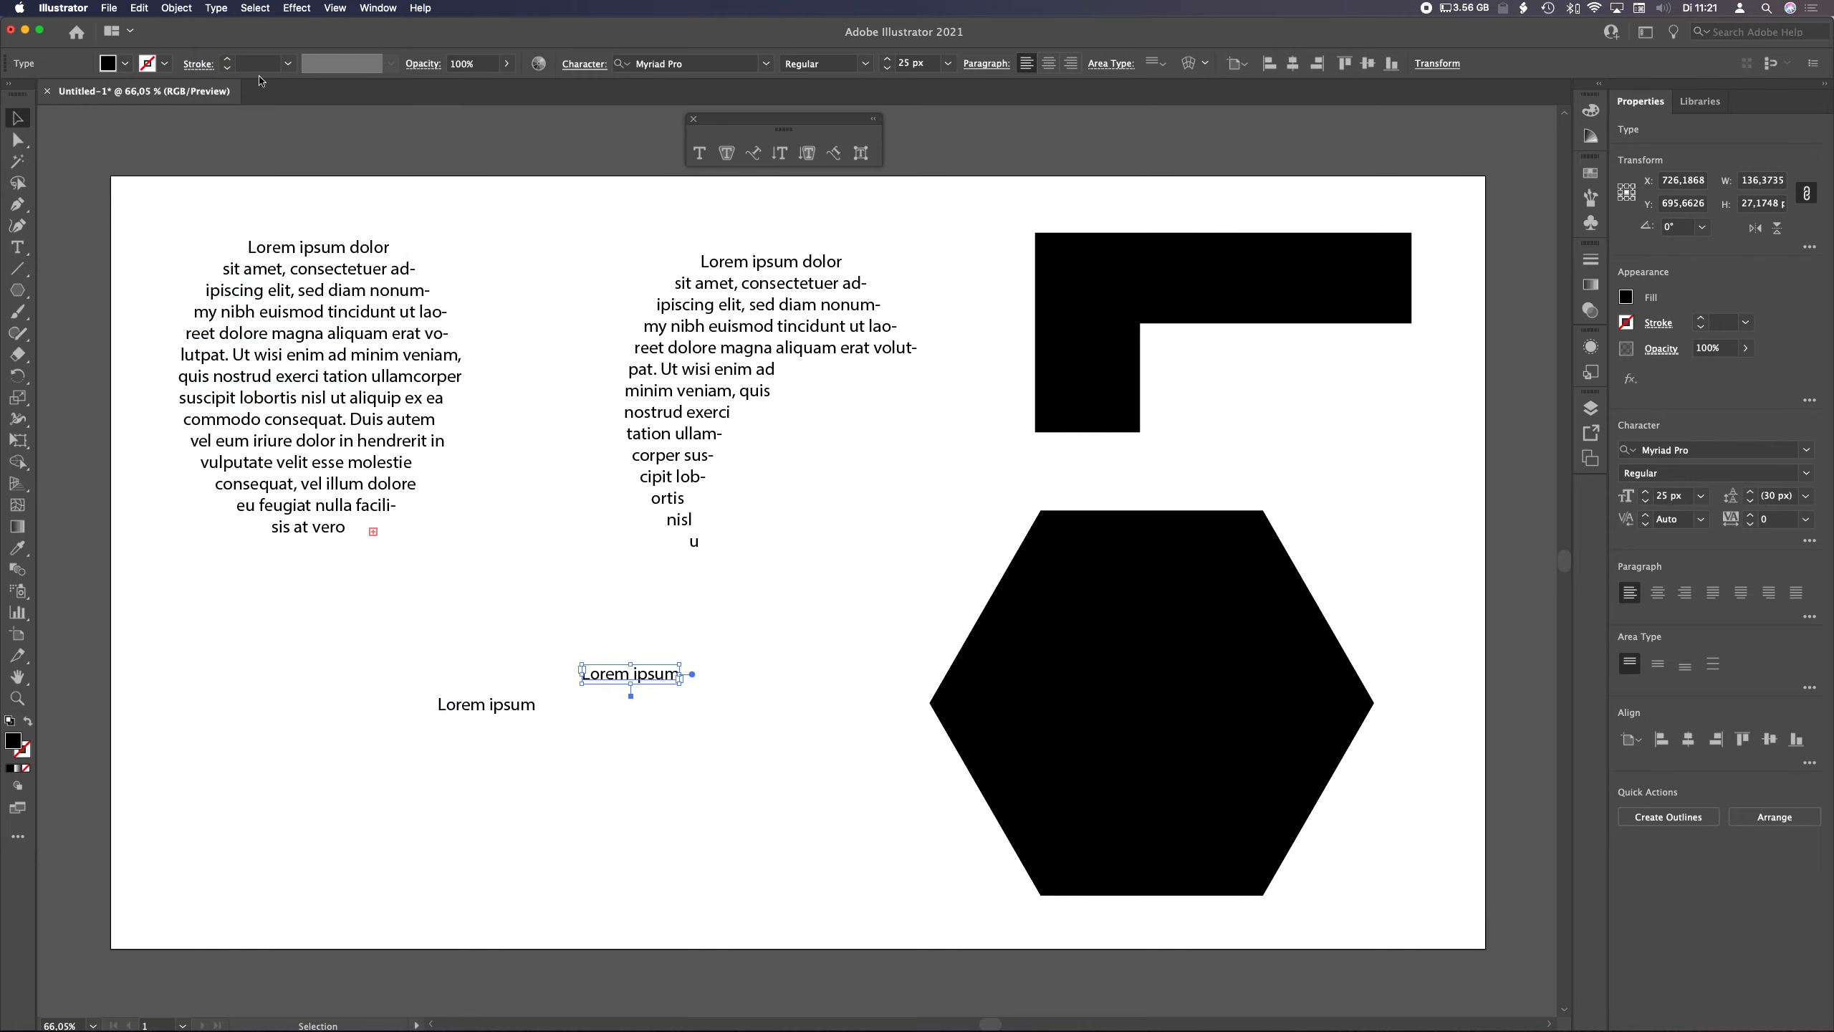
{"action": "left_click", "coordinate": [225, 10]}
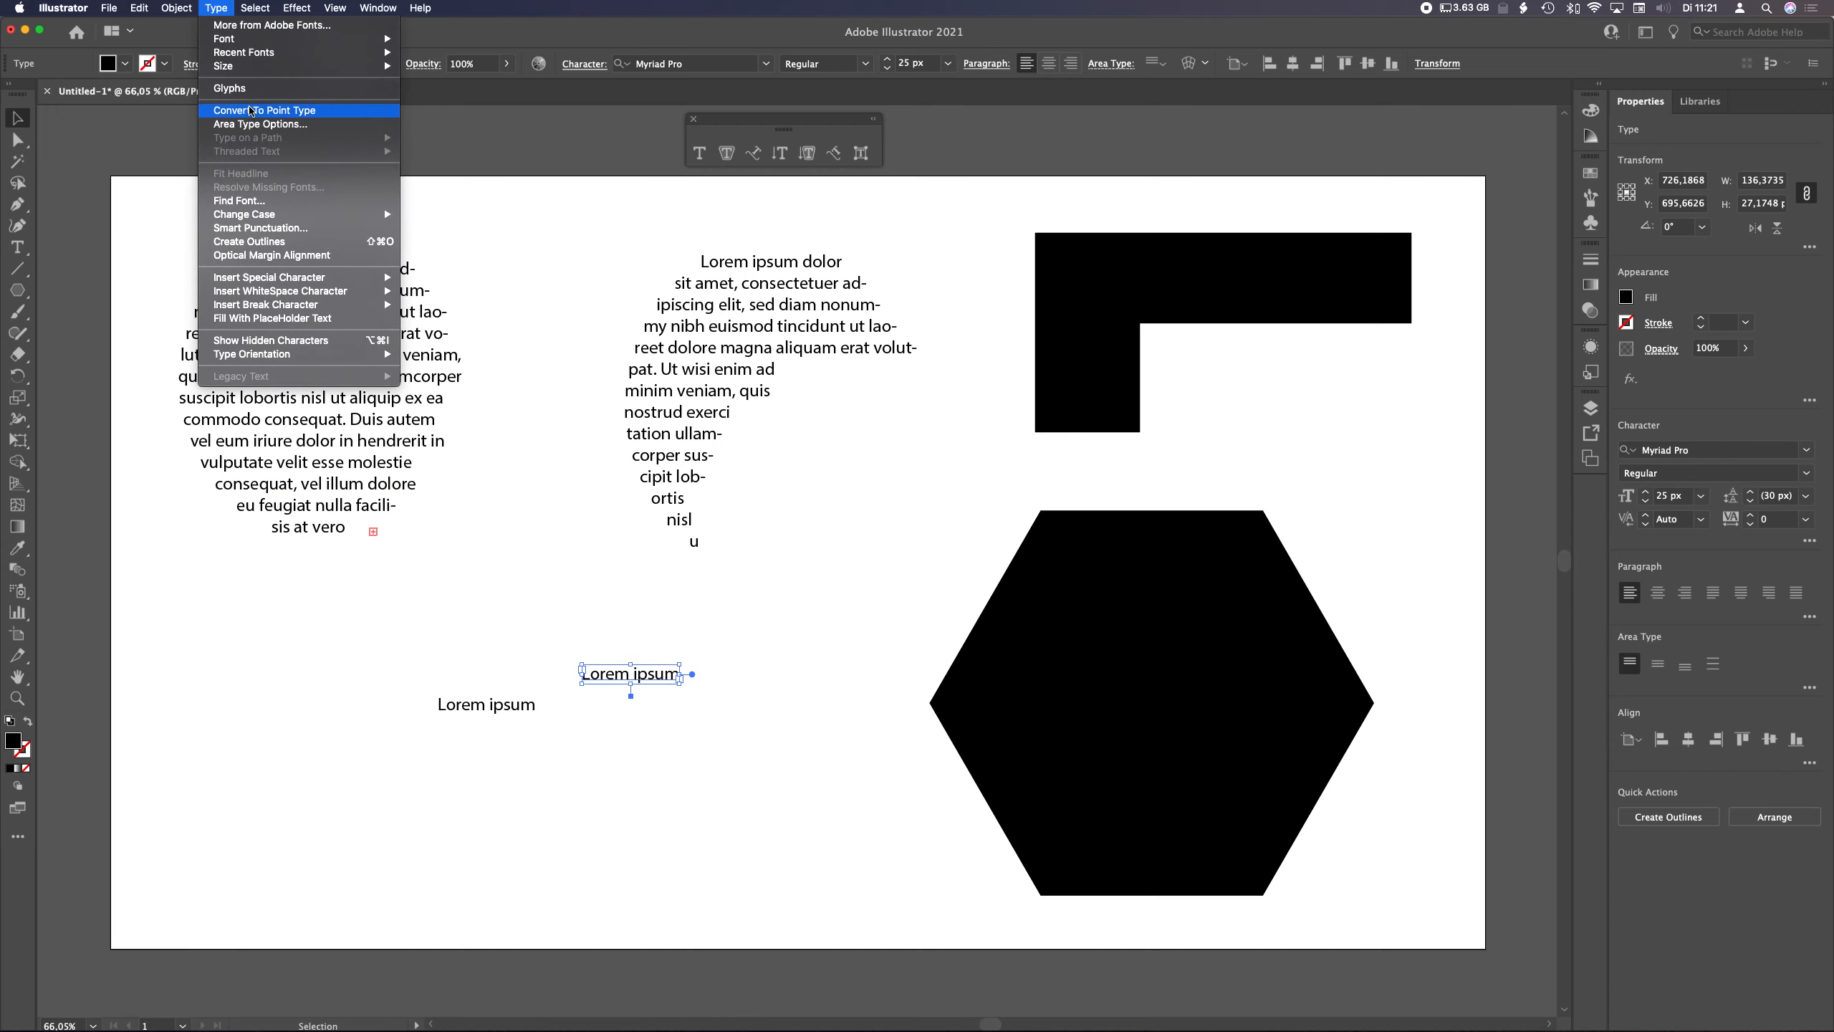
{"action": "left_click", "coordinate": [472, 660]}
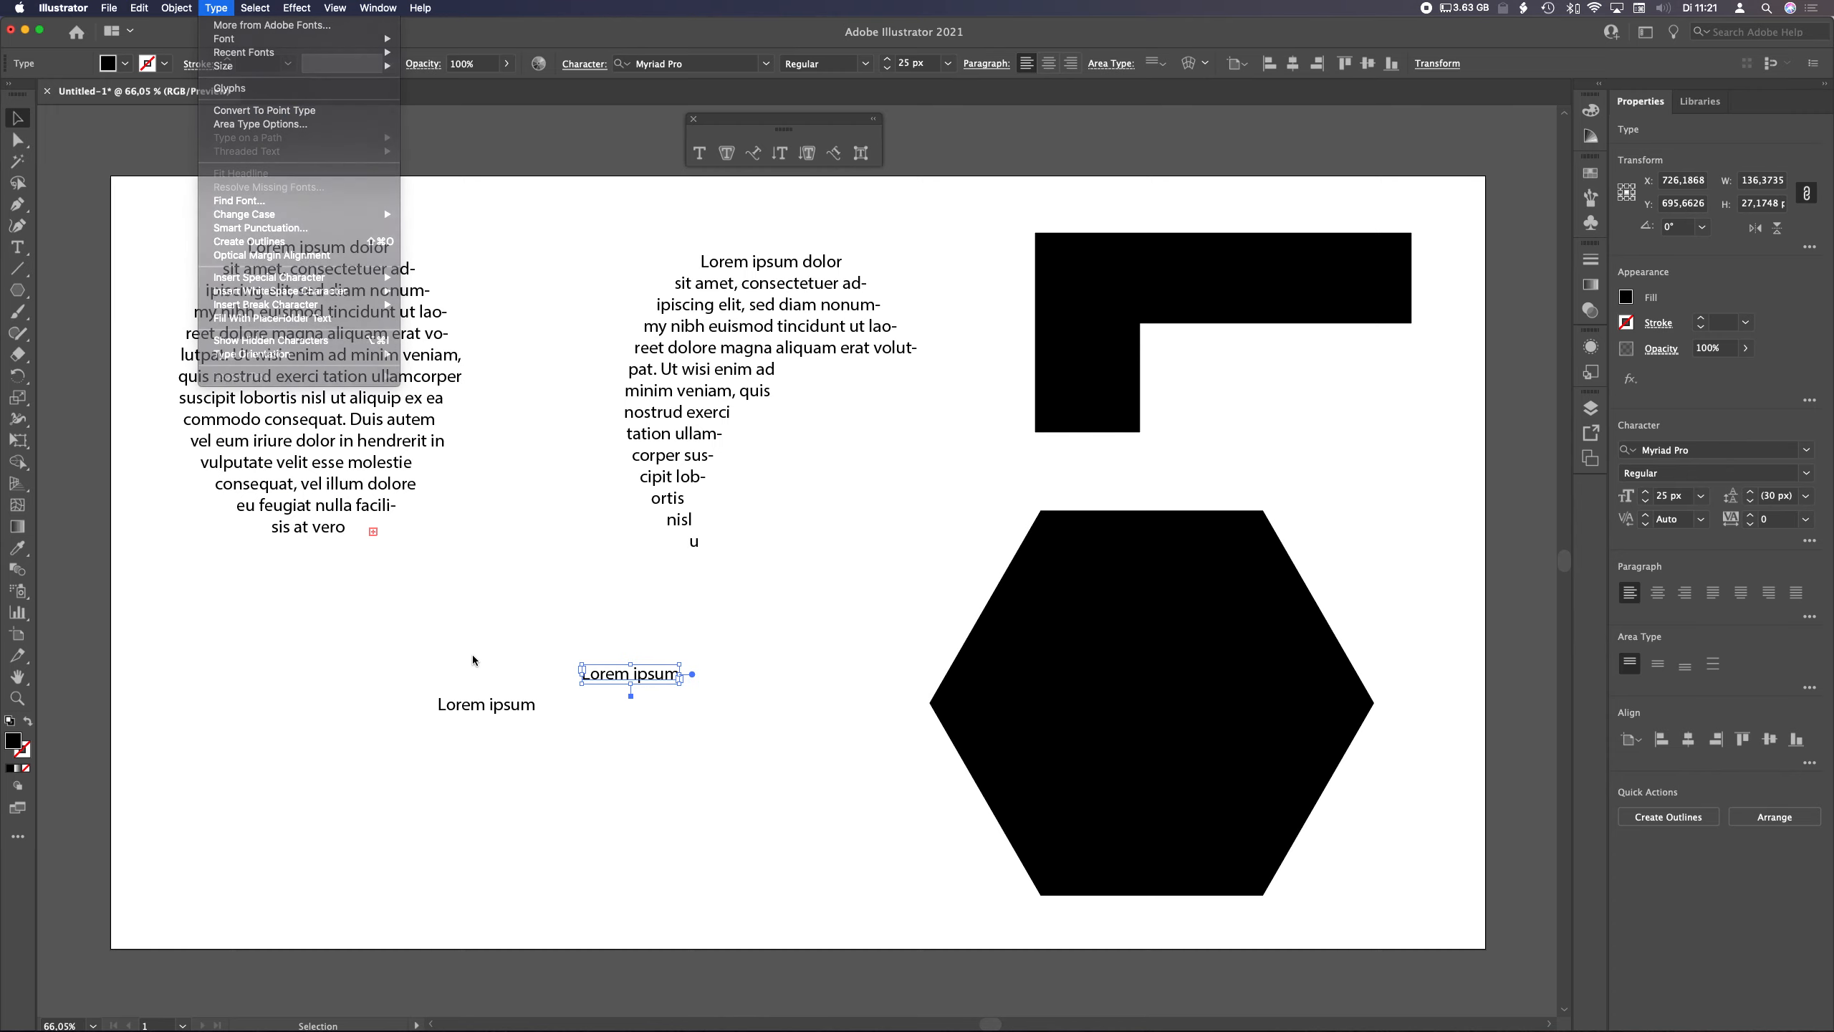
{"action": "left_click", "coordinate": [466, 711]}
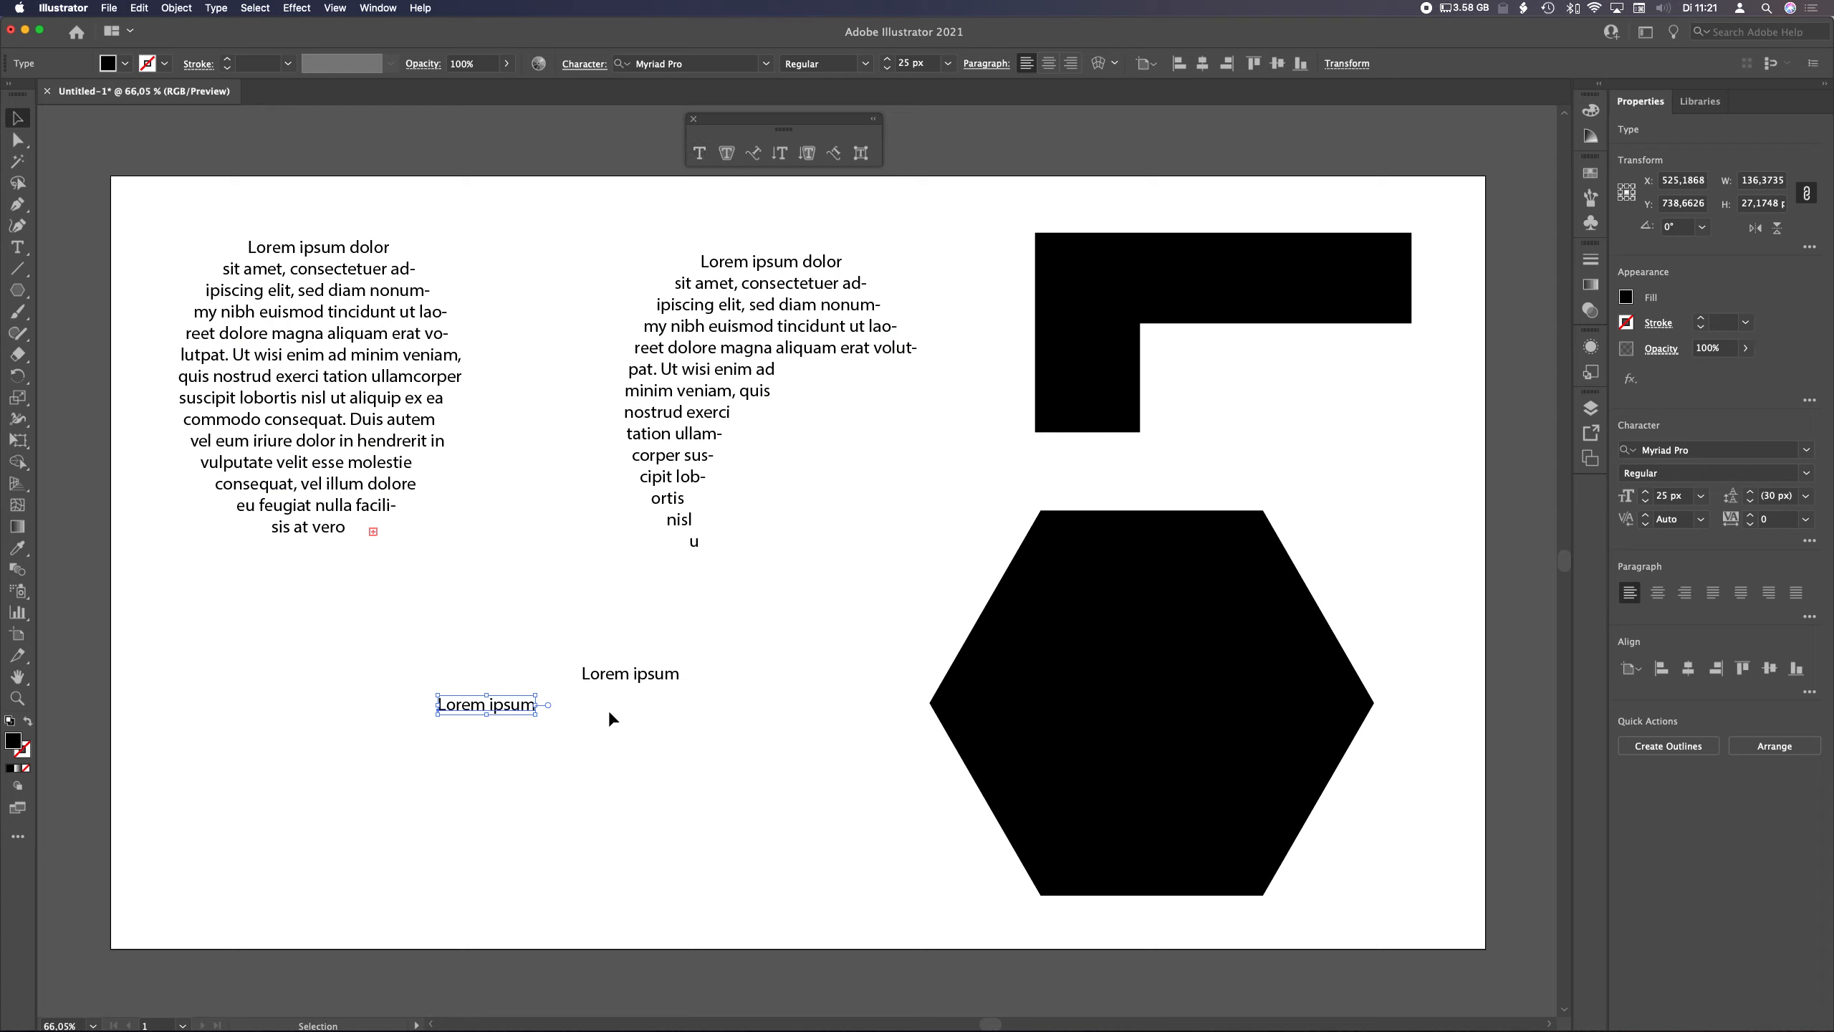
Draw an area text frame with placeholder text below the point text, then delete it
{"action": "left_click", "coordinate": [699, 153]}
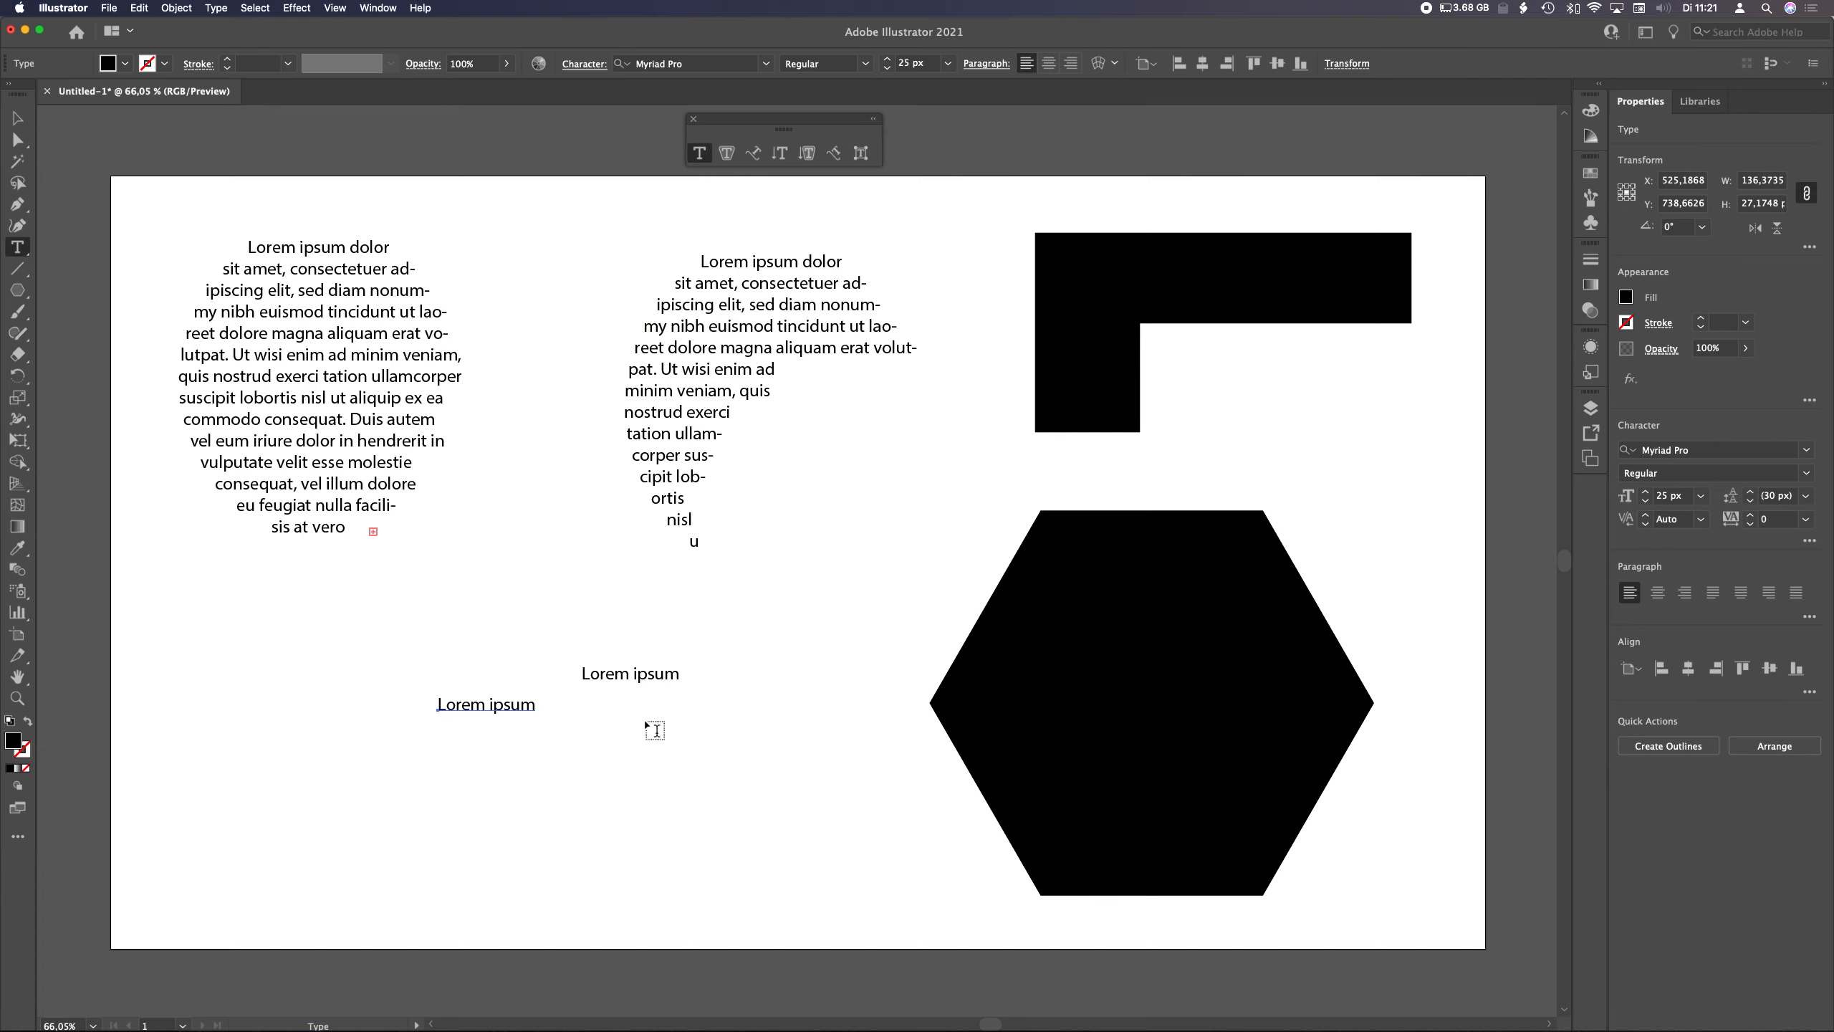
{"action": "left_click_drag", "start_coordinate": [597, 734], "coordinate": [788, 899]}
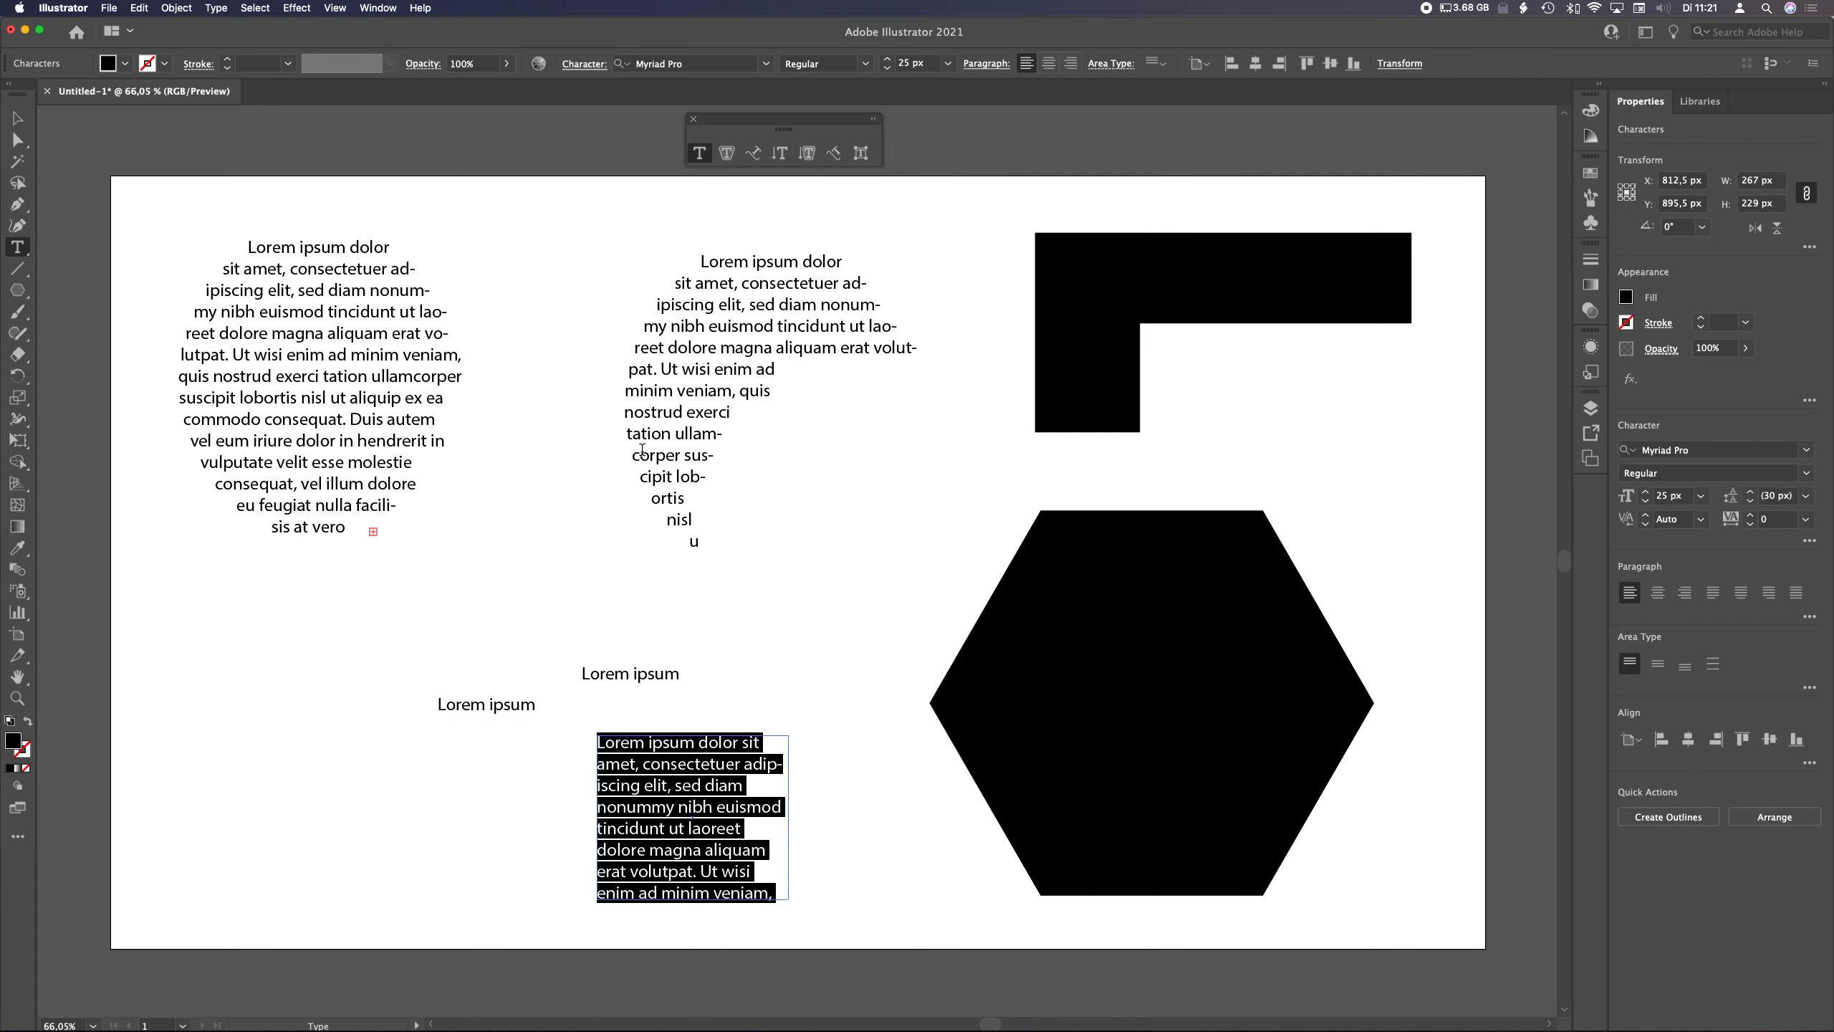
{"action": "left_click", "coordinate": [220, 8]}
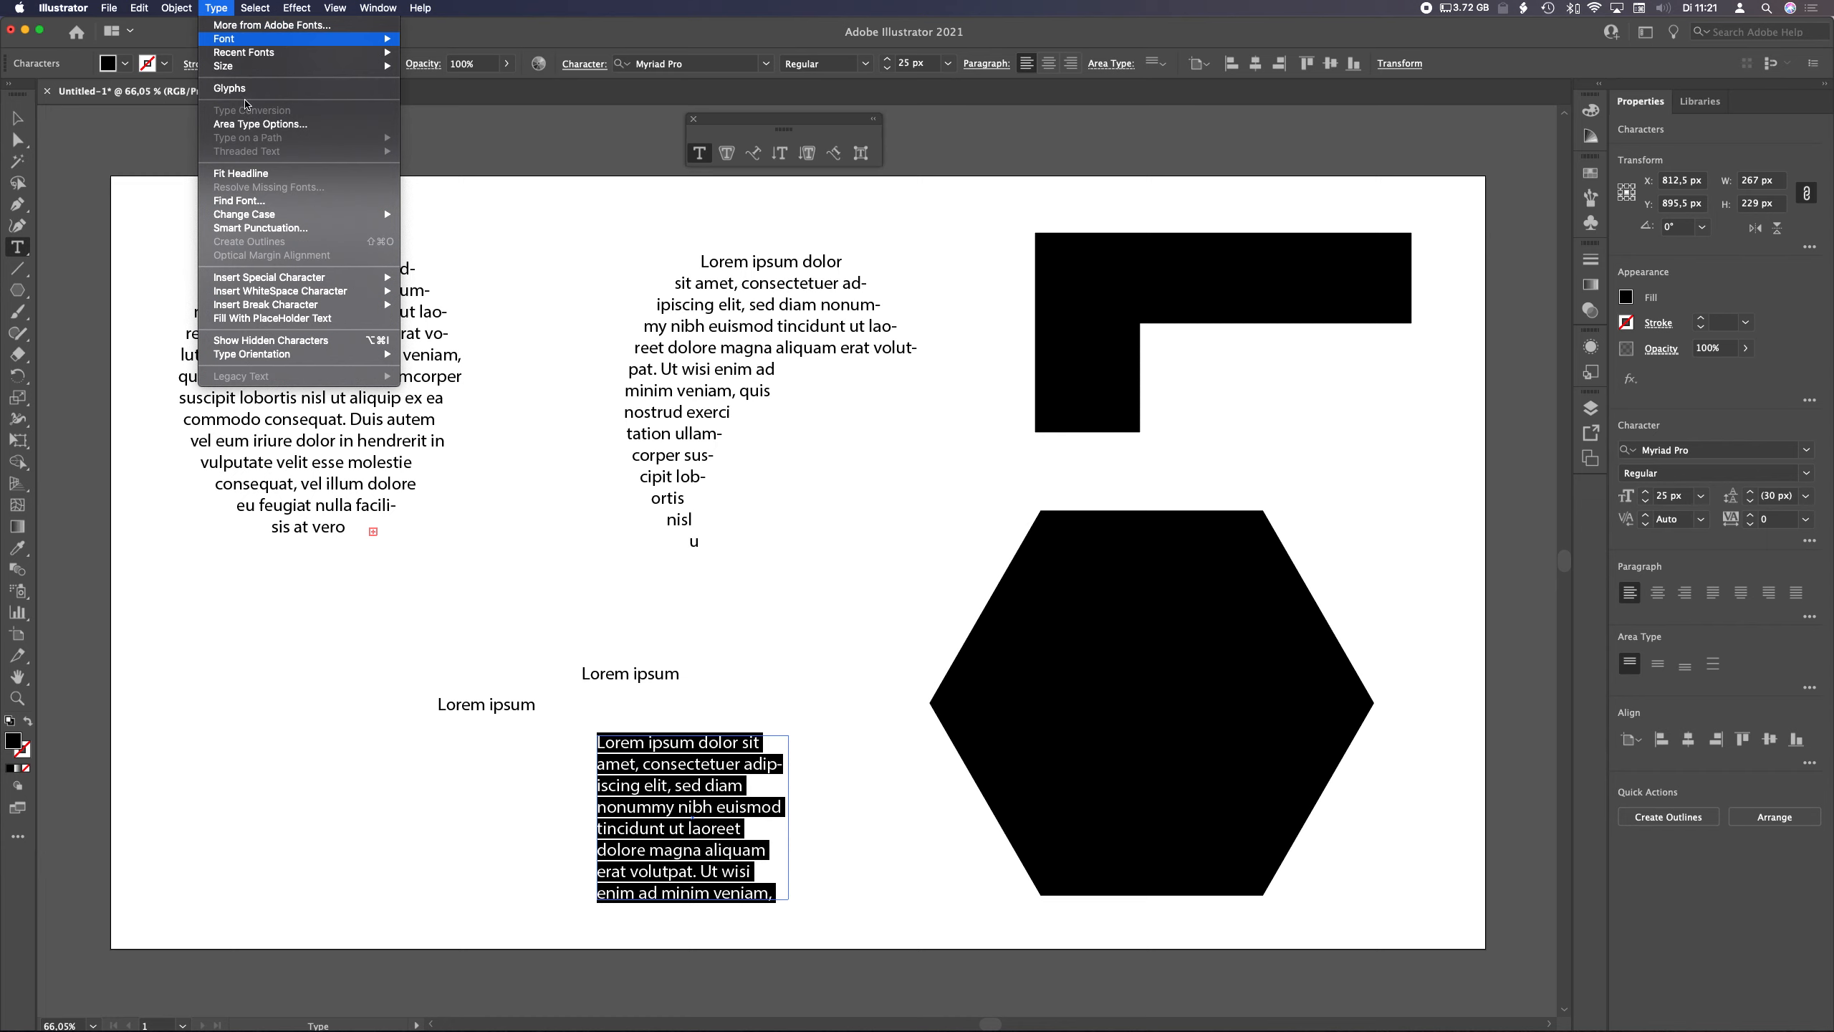
{"action": "key", "text": "Escape"}
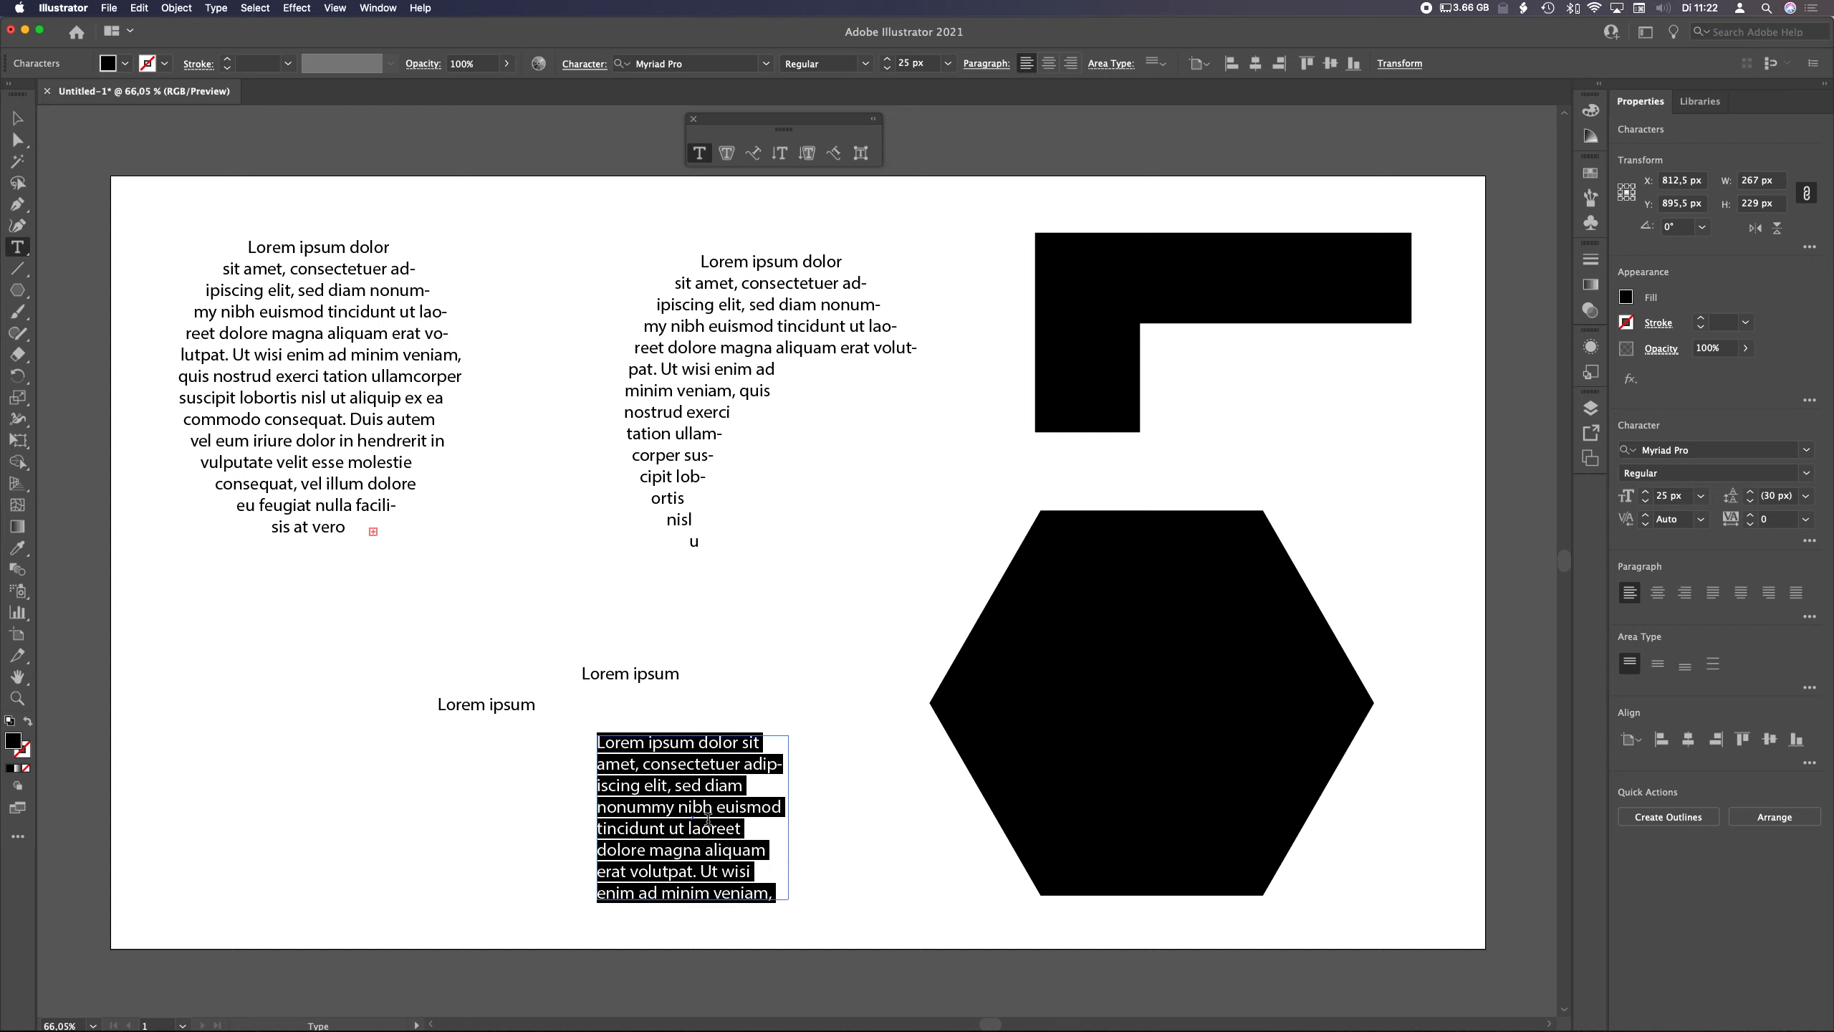
{"action": "key", "text": "Escape"}
{"action": "mouse_move", "coordinate": [791, 905]}
{"action": "left_mouse_down"}
{"action": "mouse_move", "coordinate": [901, 1000]}
{"action": "mouse_move", "coordinate": [823, 869]}
{"action": "mouse_move", "coordinate": [777, 832]}
{"action": "mouse_move", "coordinate": [916, 950]}
{"action": "mouse_move", "coordinate": [900, 1025]}
{"action": "mouse_move", "coordinate": [808, 916]}
{"action": "left_mouse_up"}
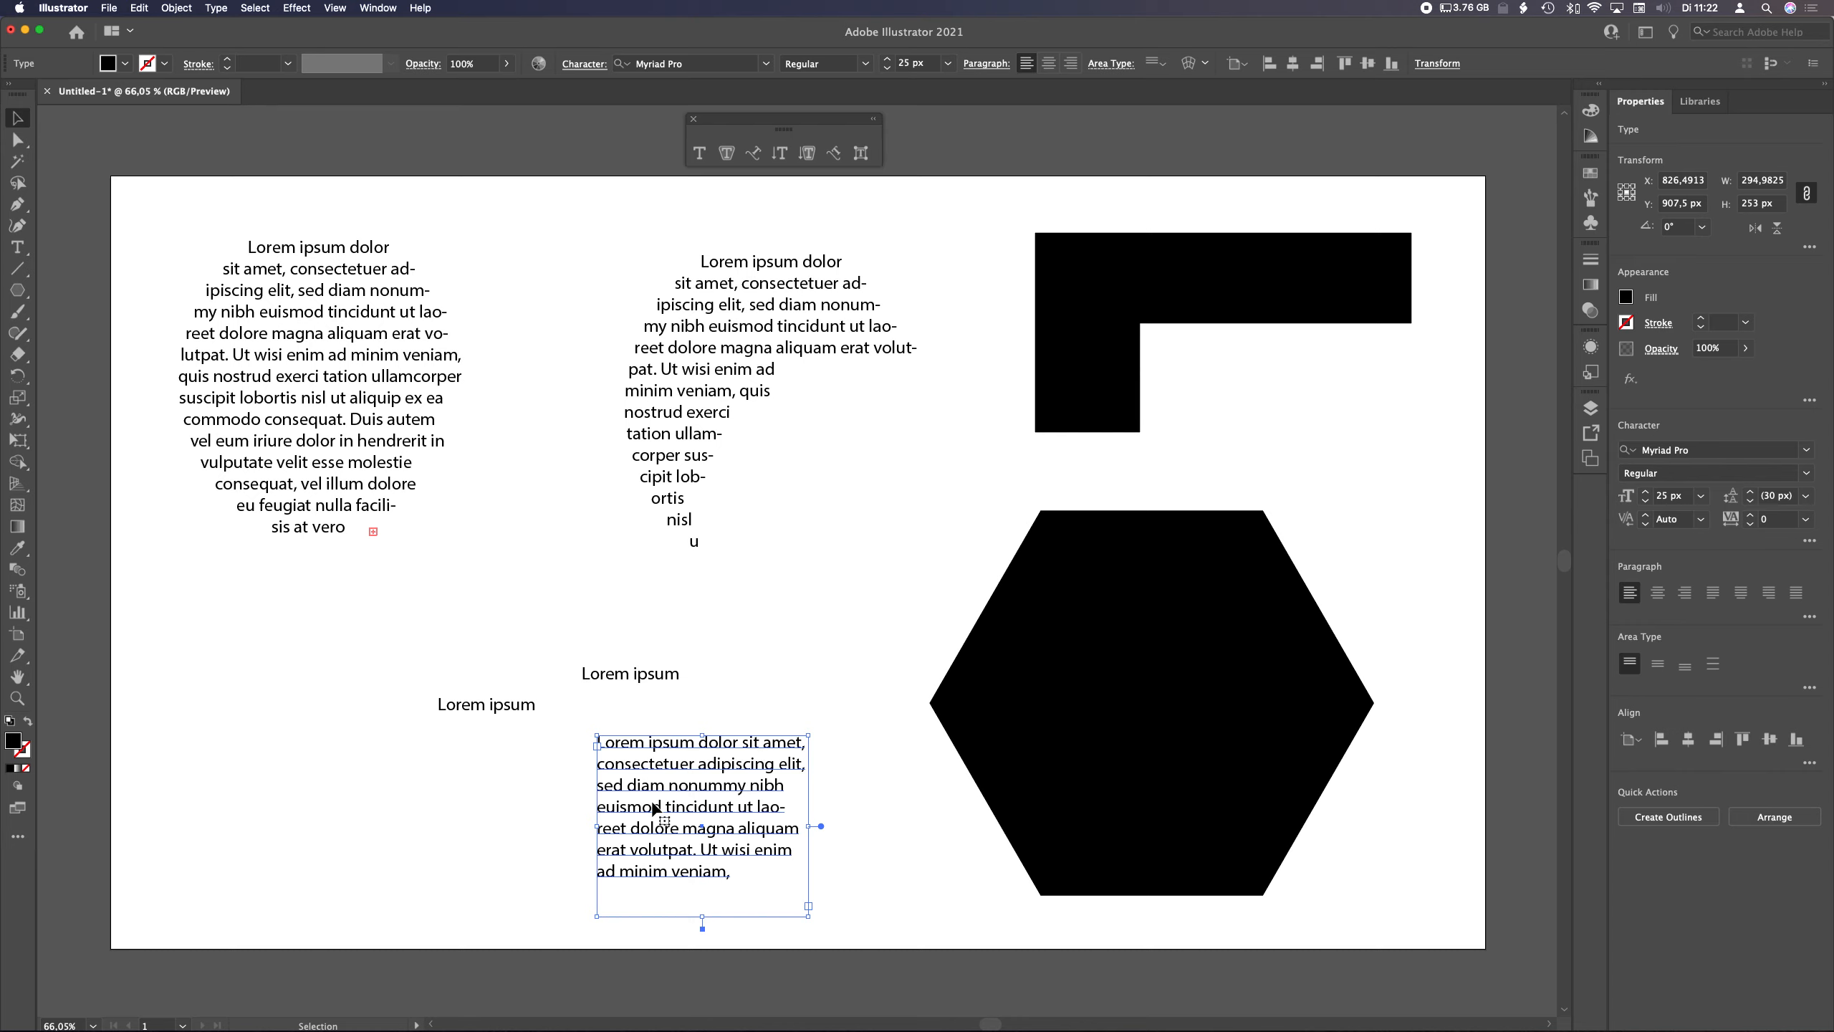
{"action": "key", "text": "Delete"}
Resize the frame of the area-type copy and delete it
{"action": "left_click", "coordinate": [643, 672]}
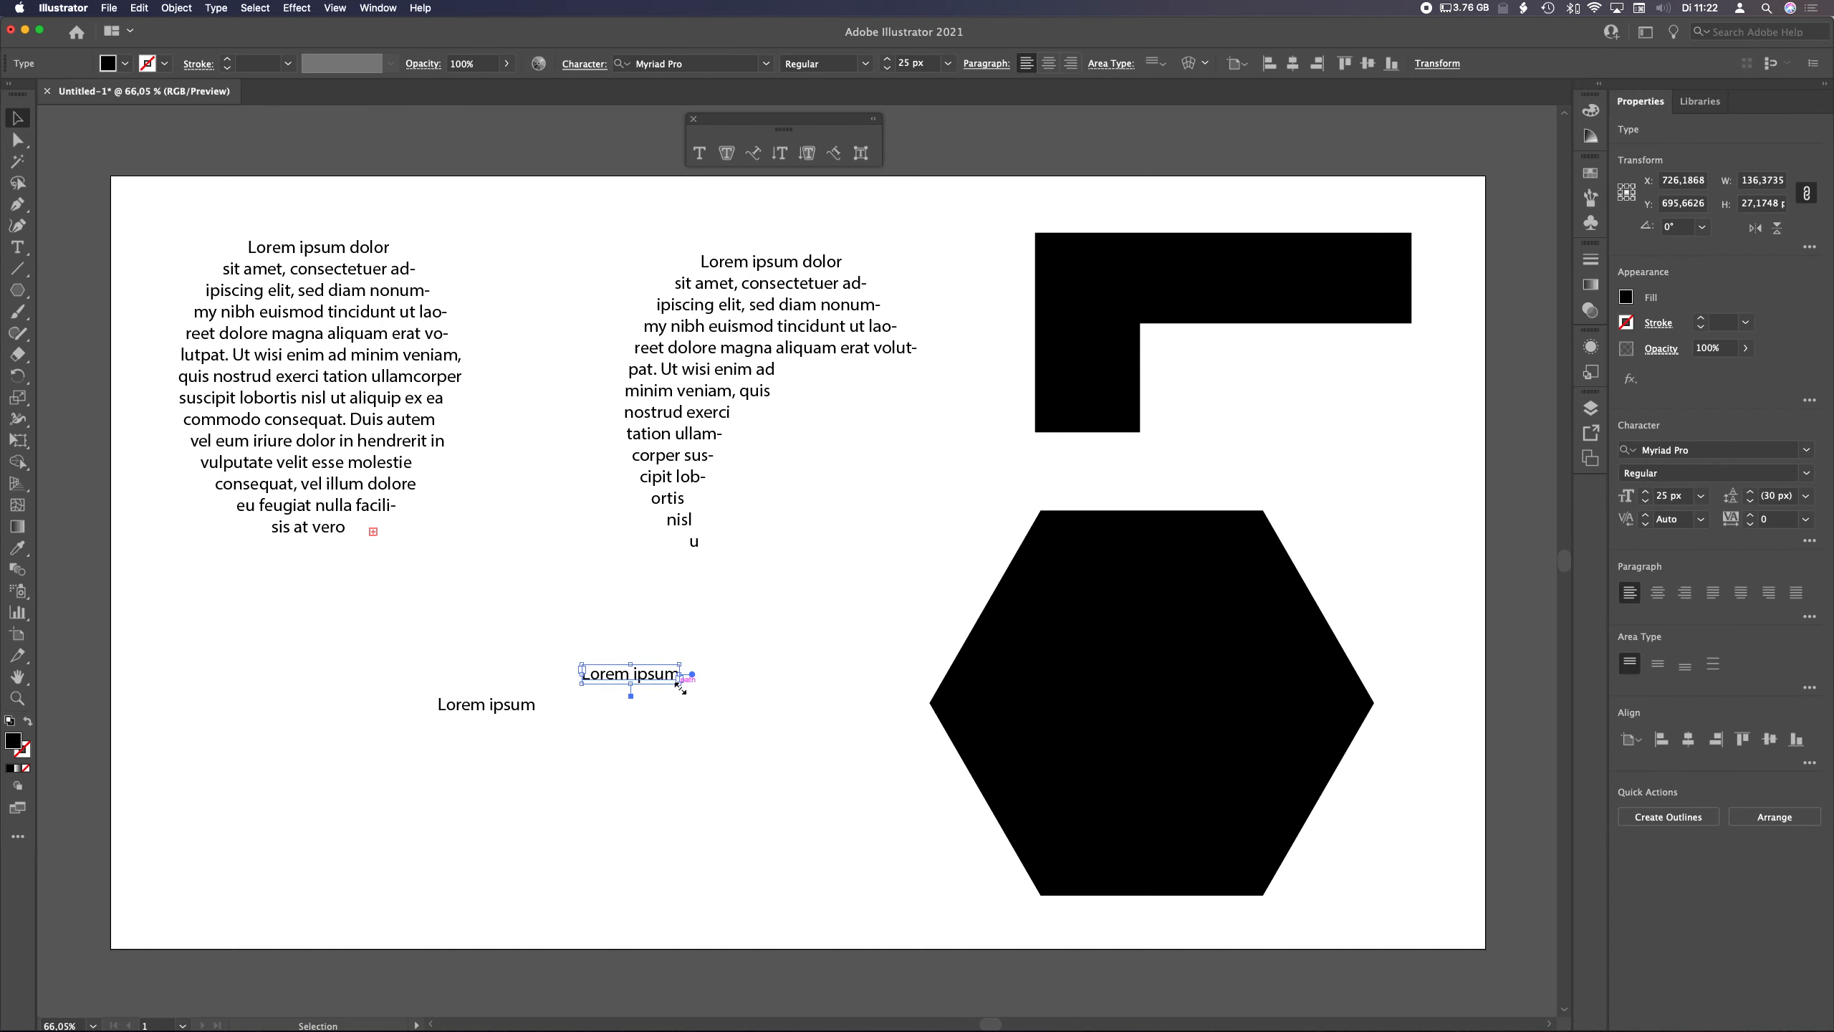
{"action": "left_click_drag", "start_coordinate": [681, 686], "coordinate": [751, 722]}
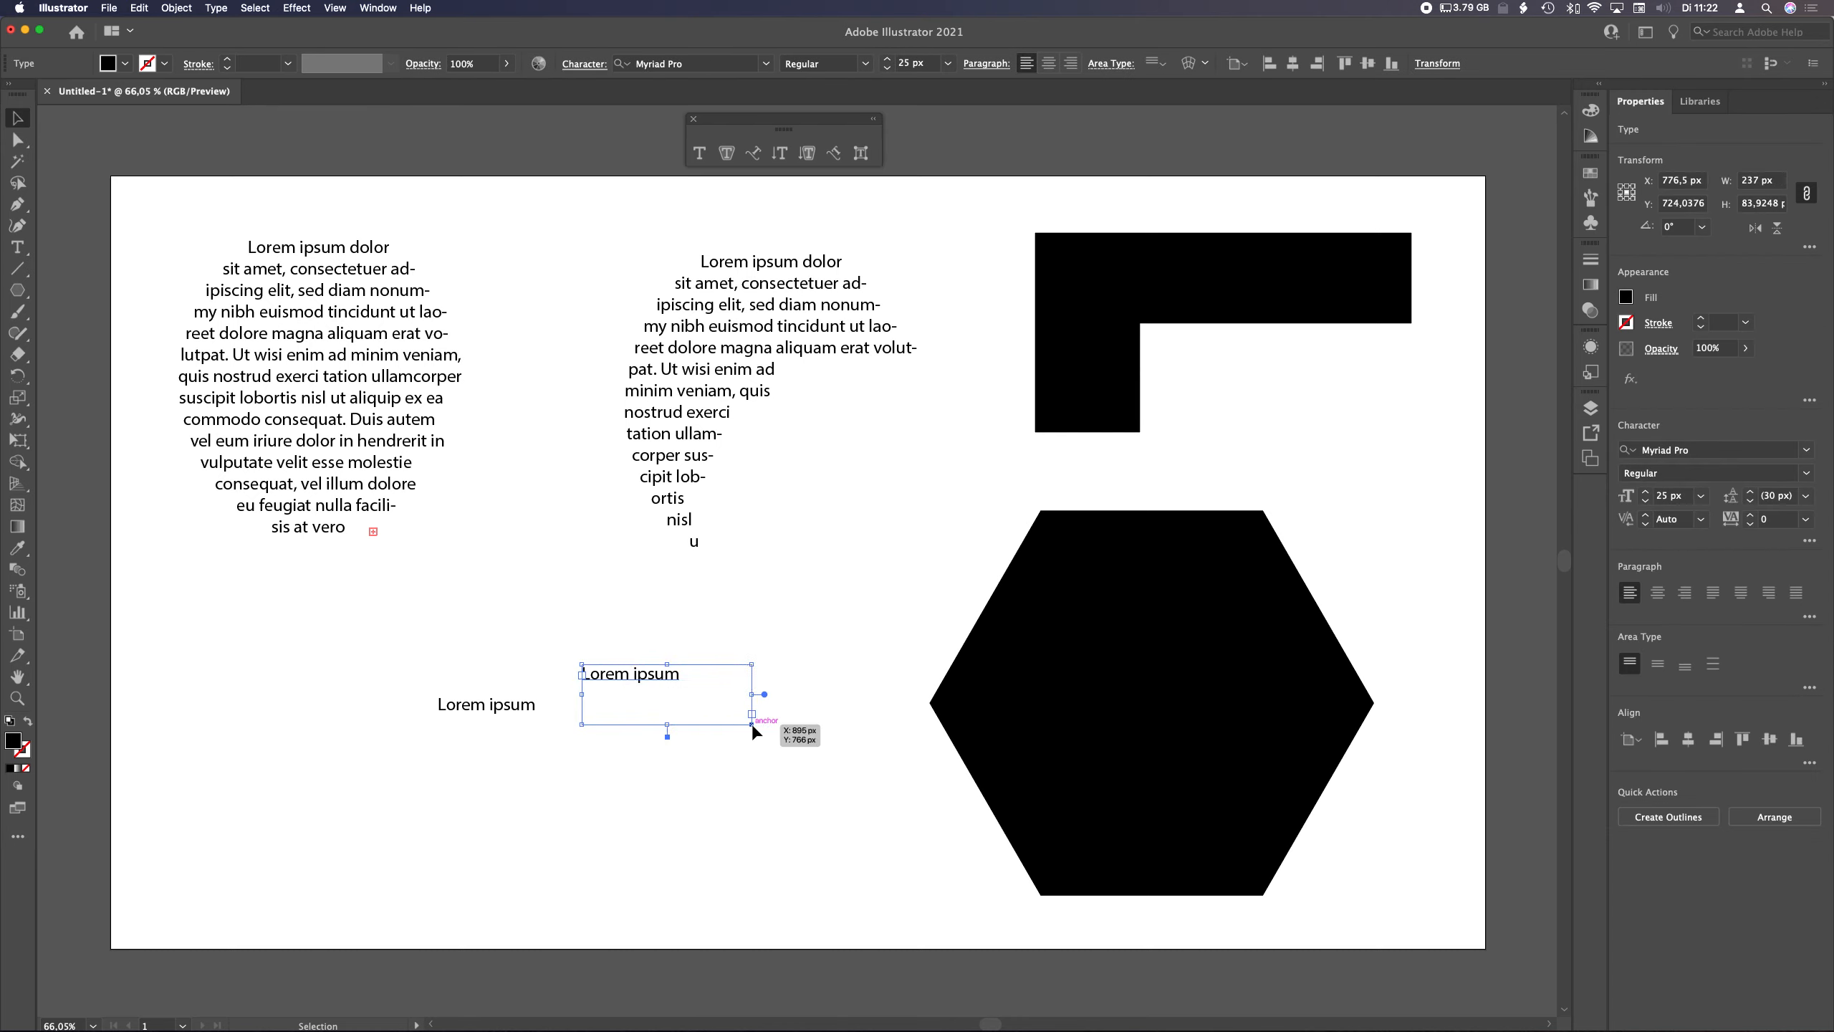
{"action": "key", "text": "Delete"}
Scale the original point text up to about 86 px, then delete it
{"action": "left_click", "coordinate": [482, 701]}
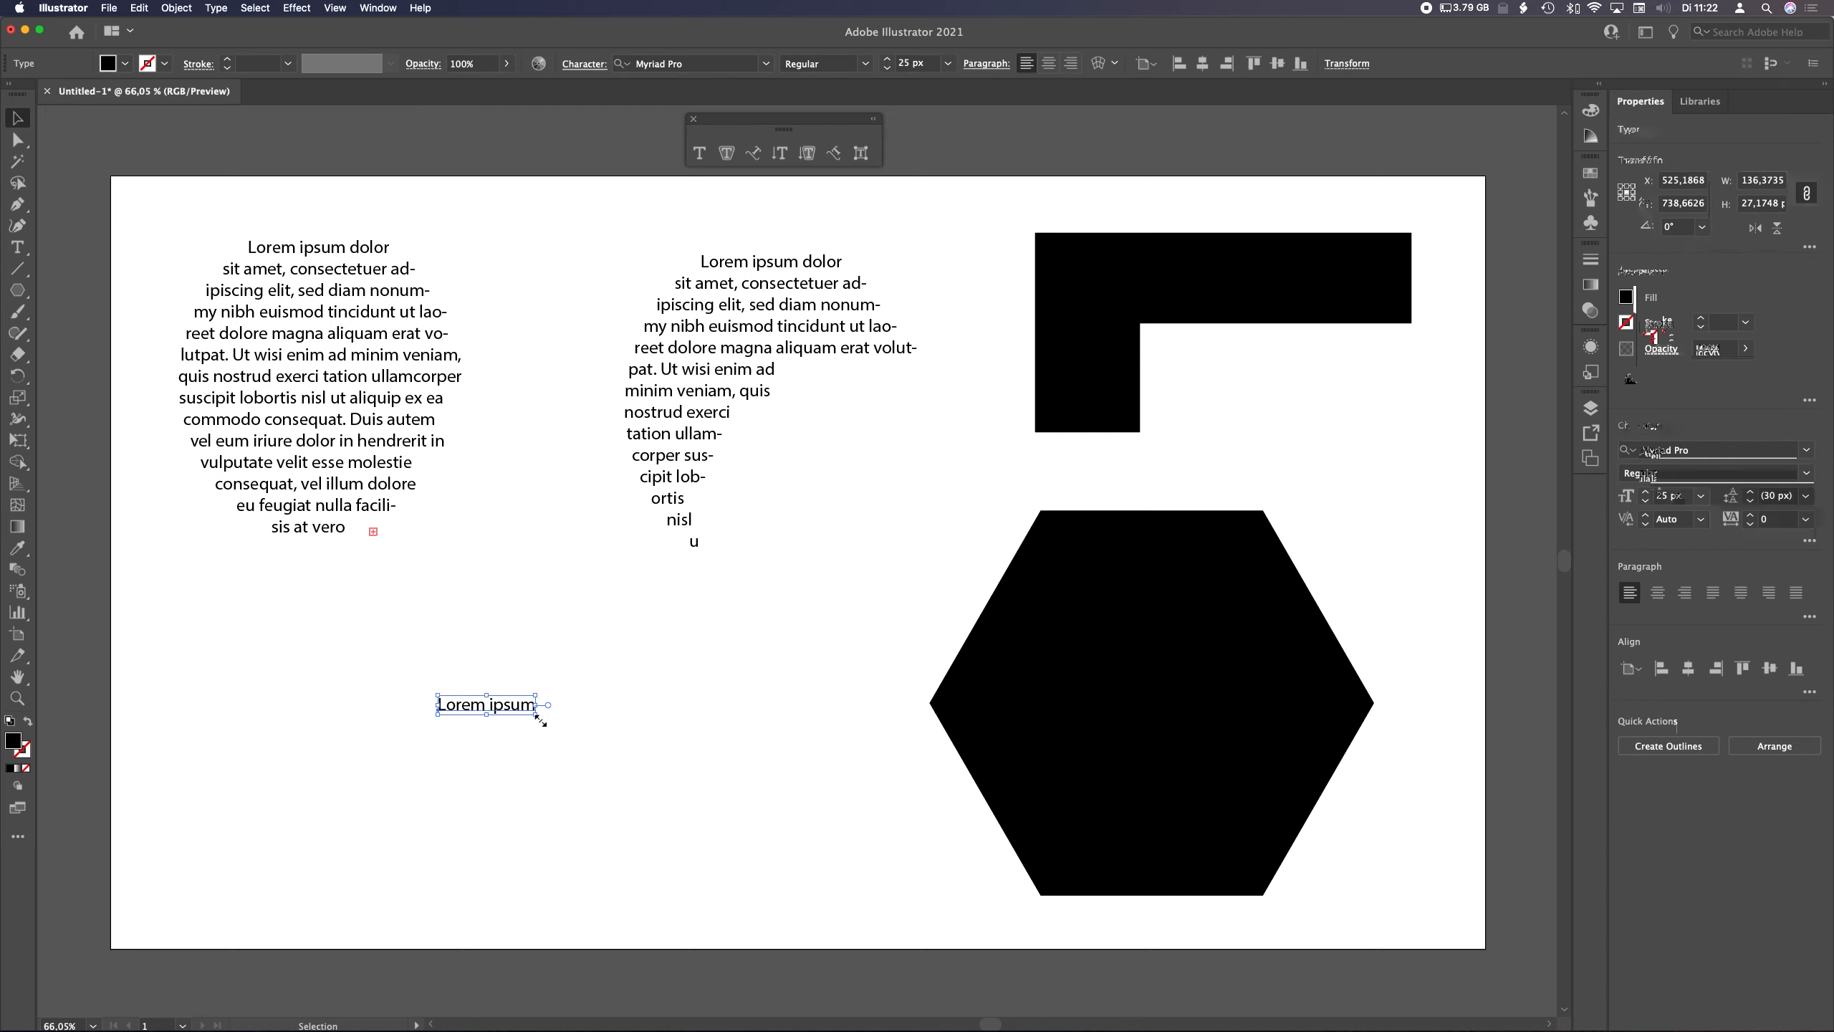
{"action": "left_click_drag", "start_coordinate": [536, 716], "coordinate": [771, 796]}
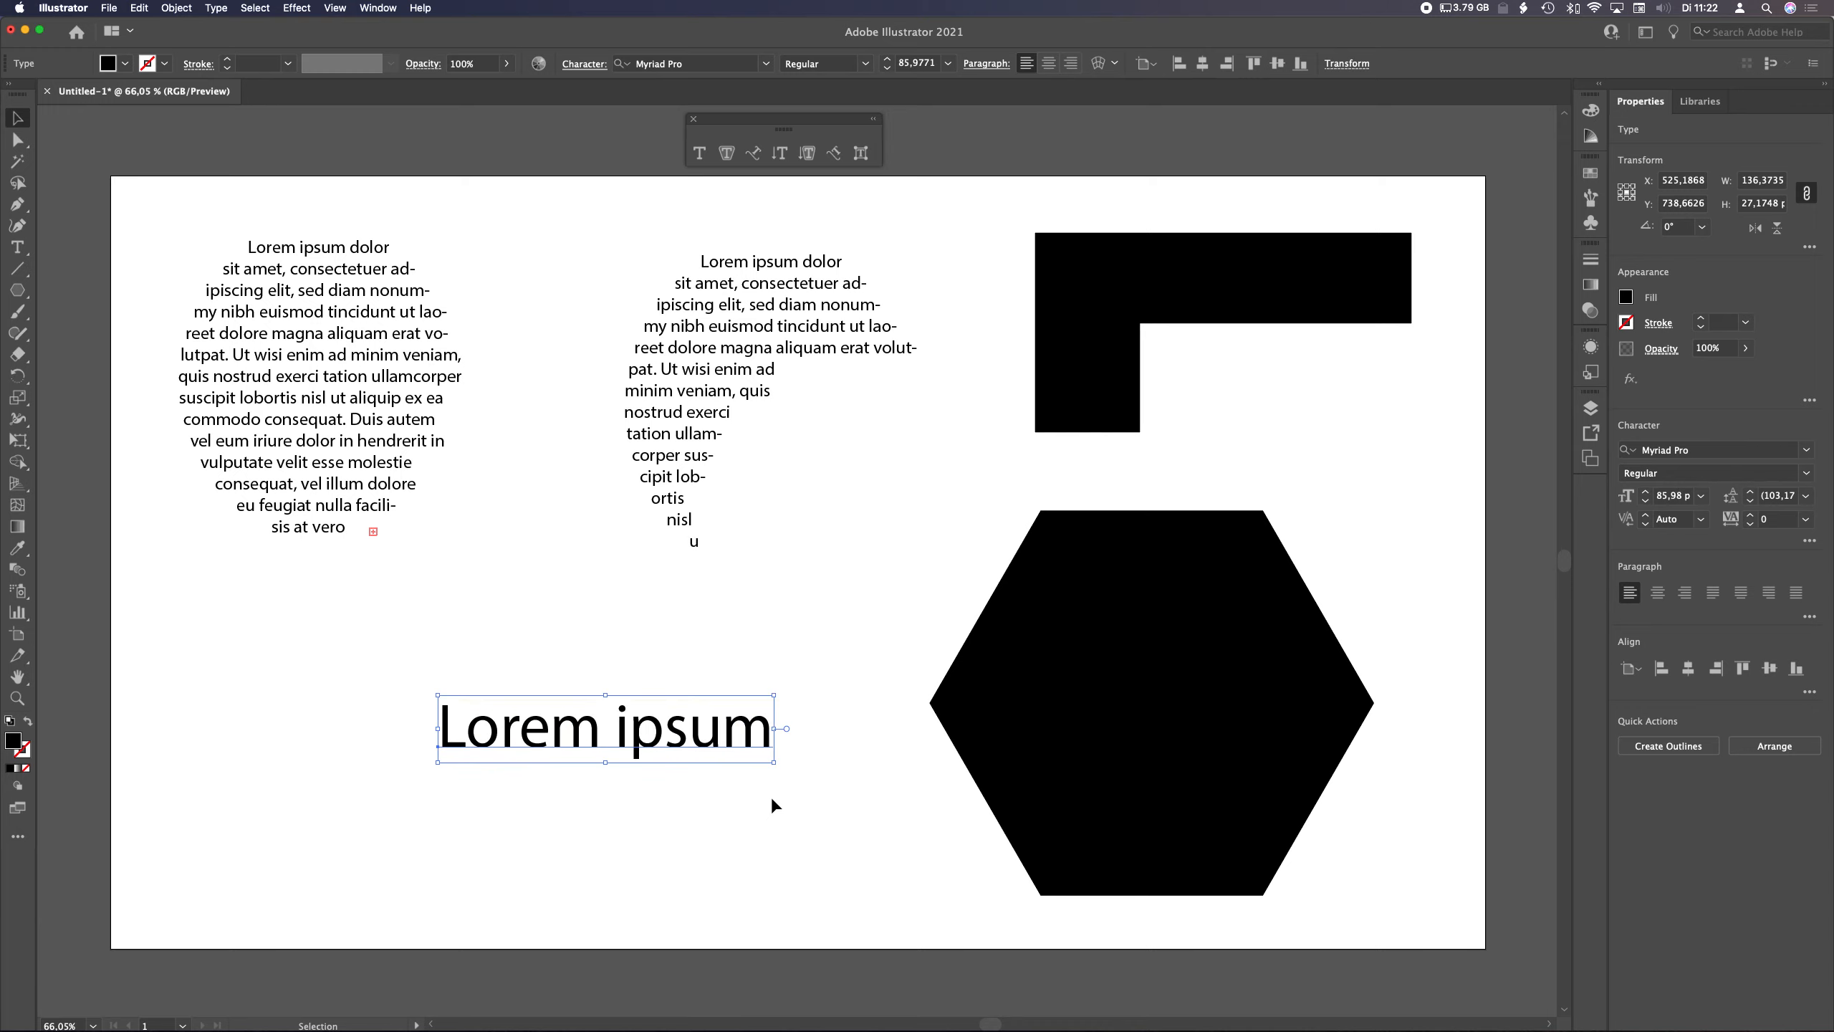
{"action": "left_click", "coordinate": [922, 57]}
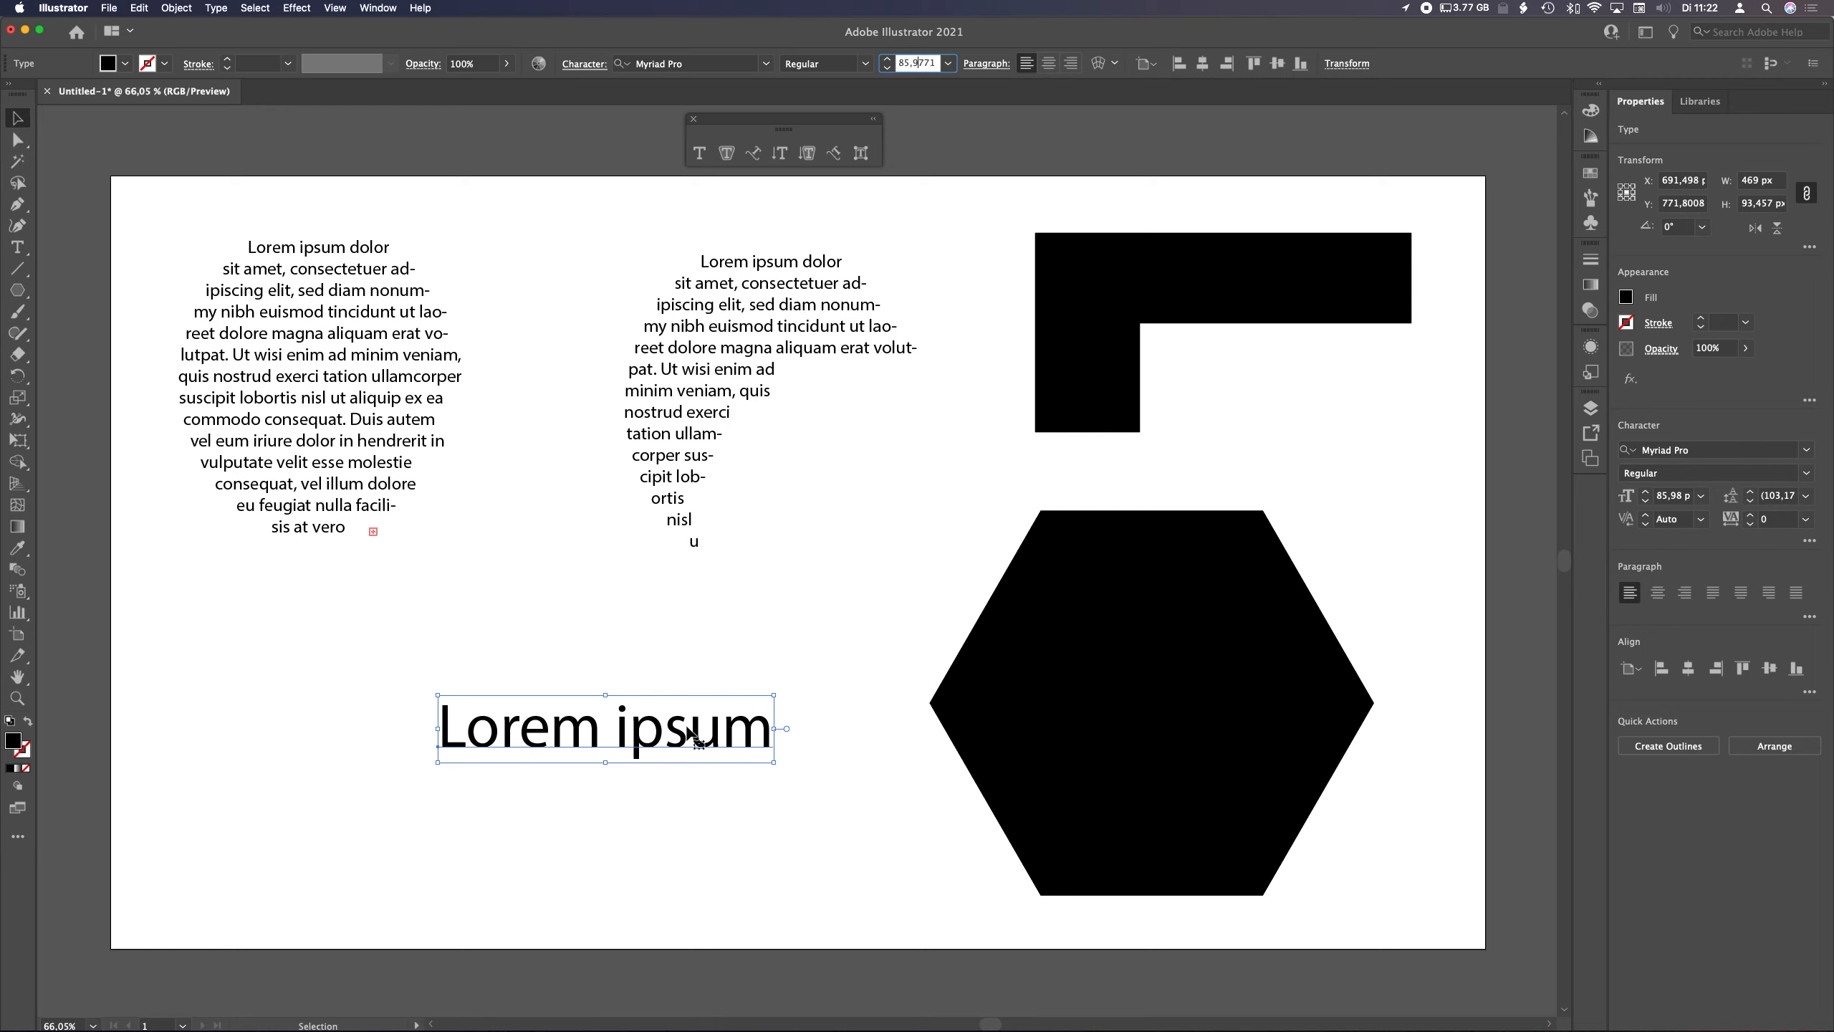
{"action": "left_click", "coordinate": [725, 733]}
{"action": "key", "text": "BackSpace"}
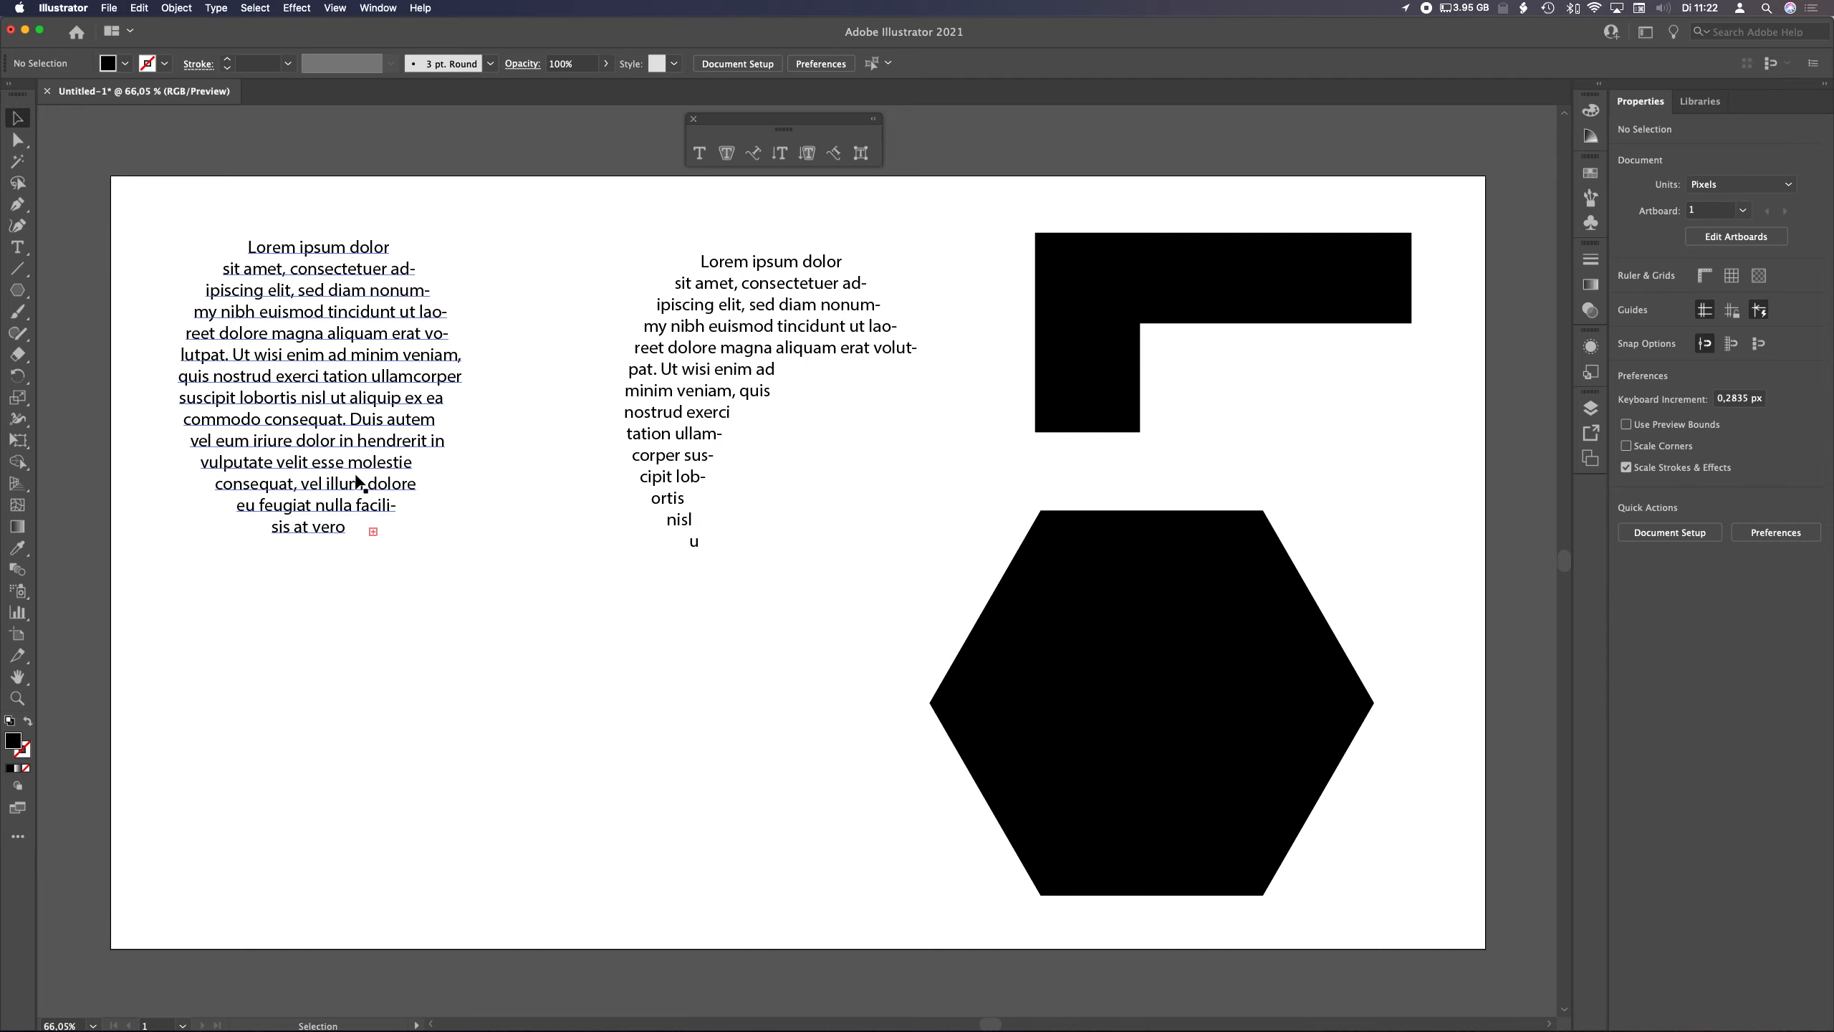
Enlarge the elliptical text area from its corner and reduce its font size to 24 px
{"action": "left_click", "coordinate": [414, 511]}
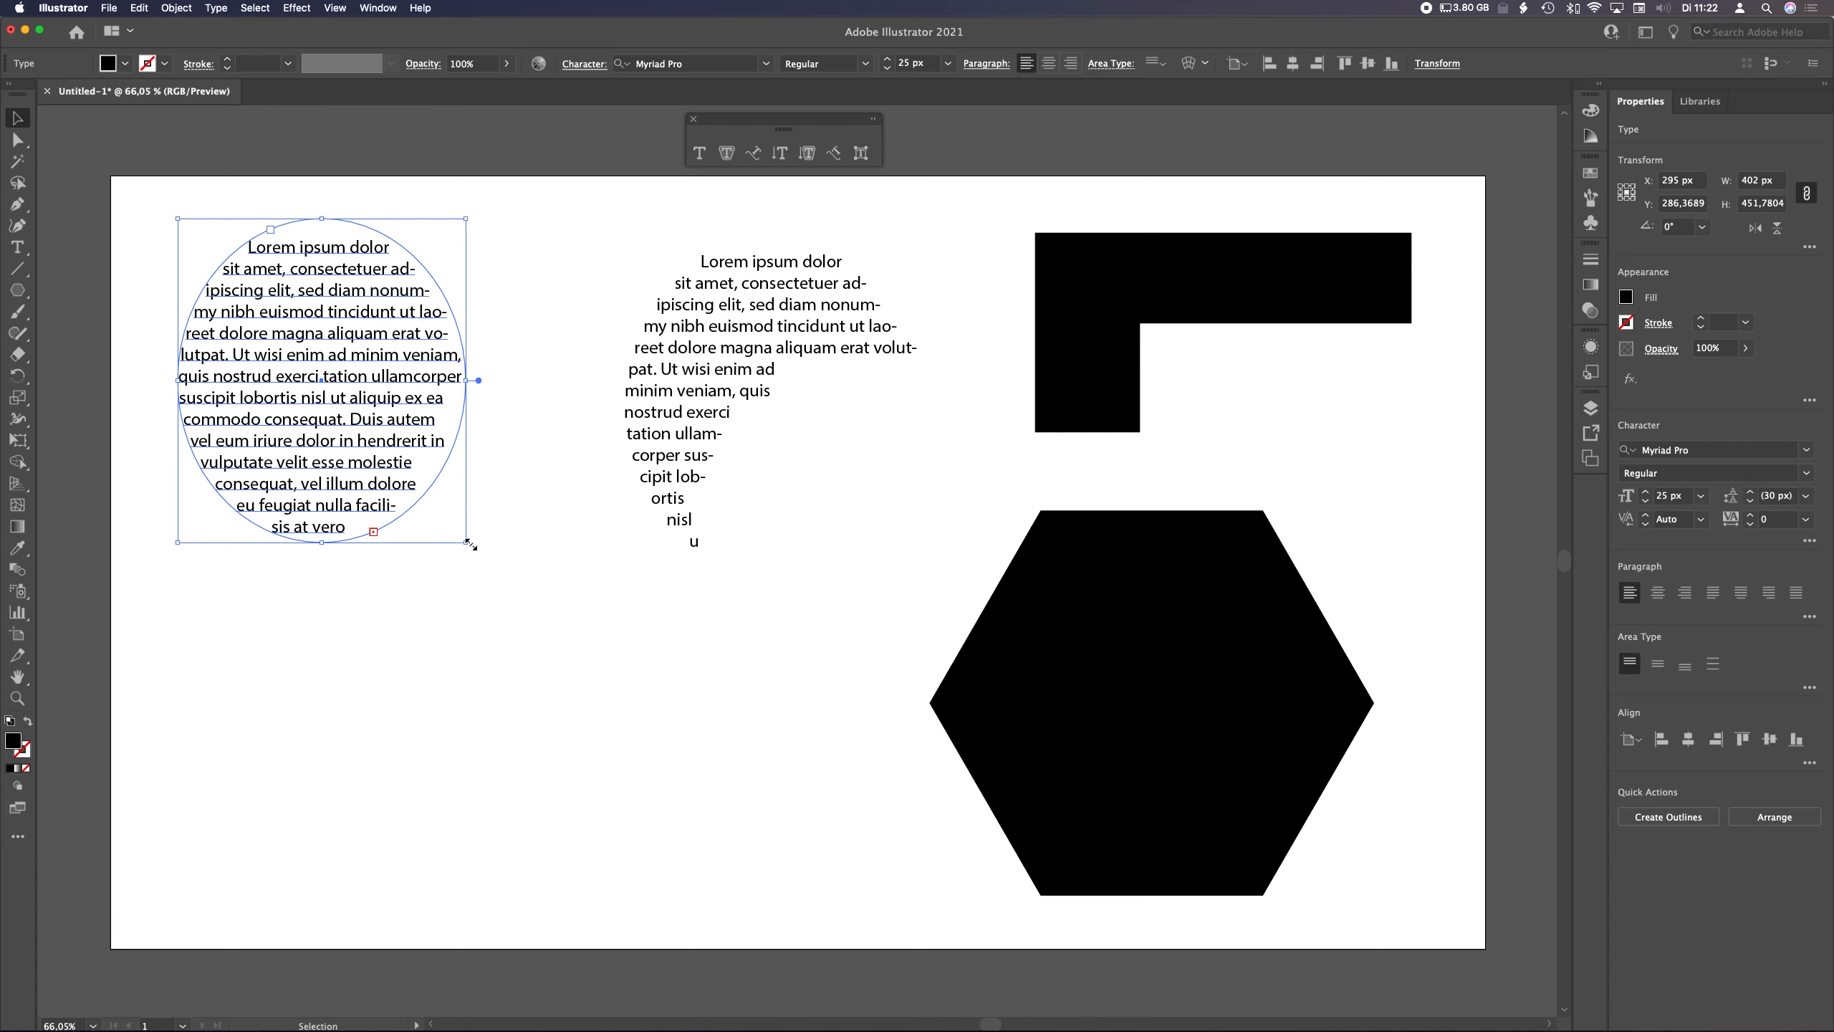
{"action": "left_click_drag", "start_coordinate": [467, 542], "coordinate": [540, 566]}
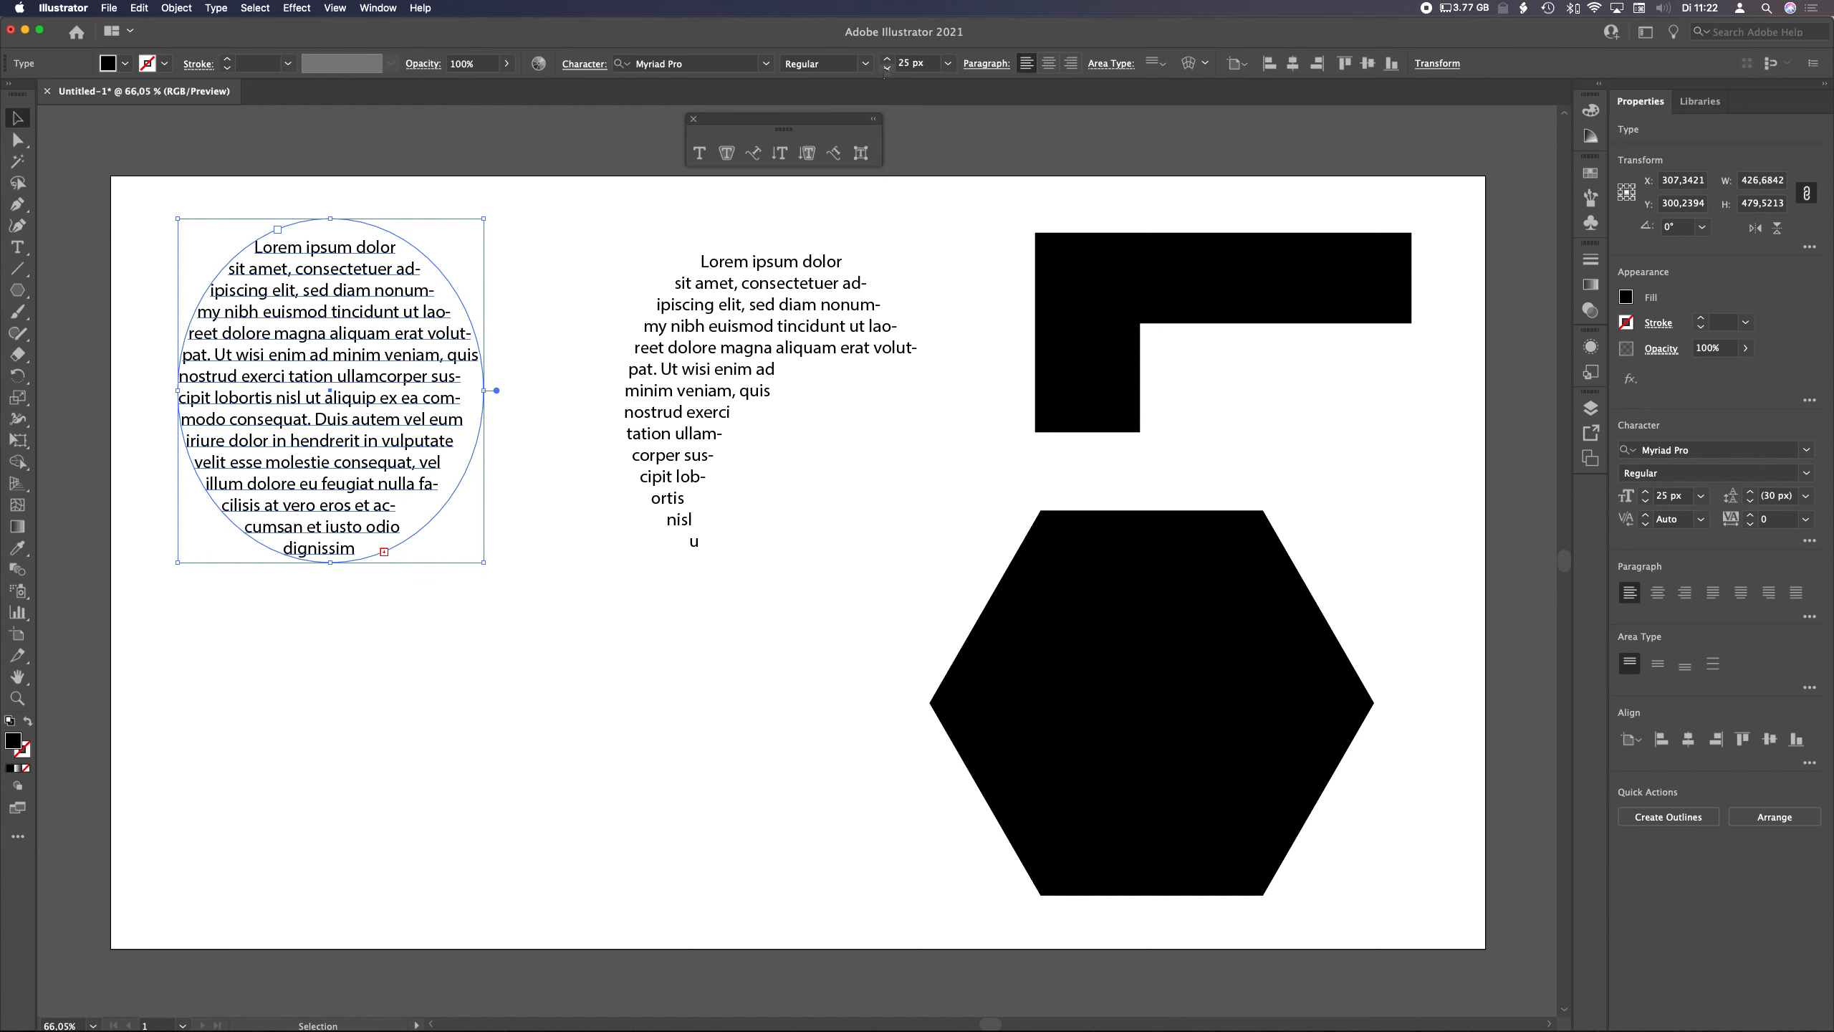
{"action": "left_click", "coordinate": [886, 69]}
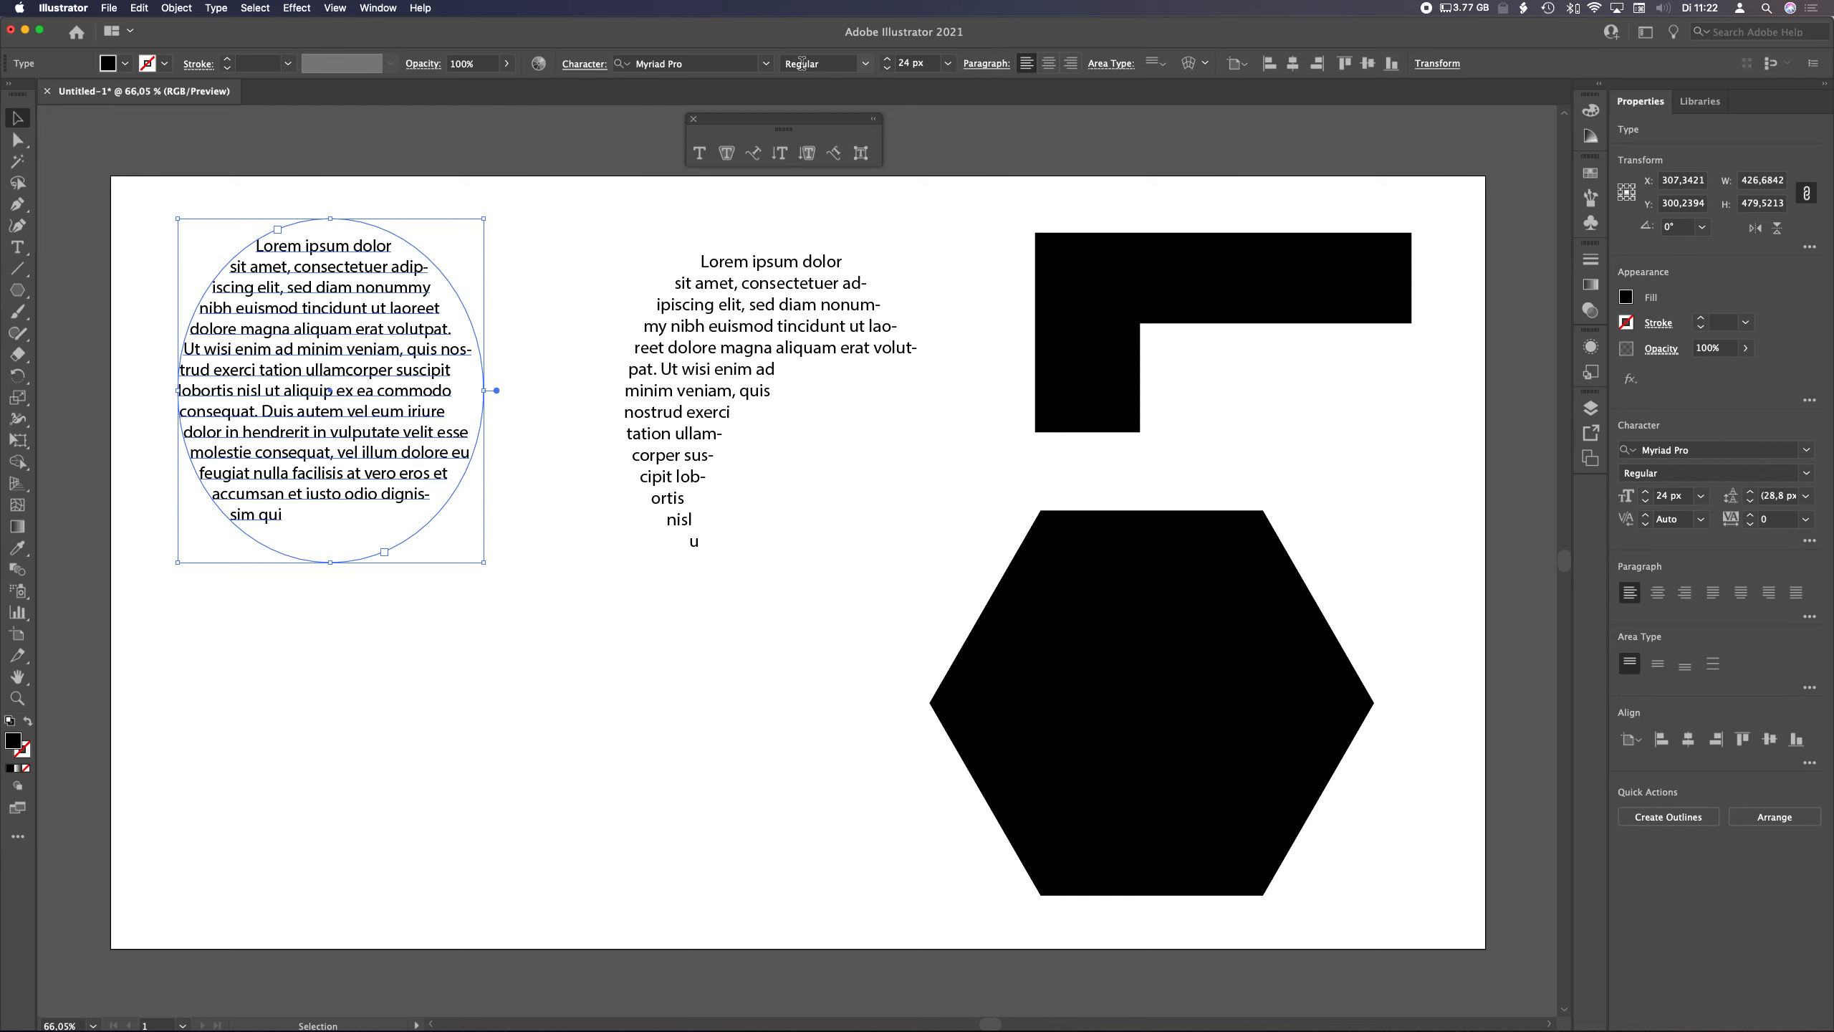
Try the Loveya Script Regular and leafs Regular fonts on the elliptical text
{"action": "left_click", "coordinate": [765, 66]}
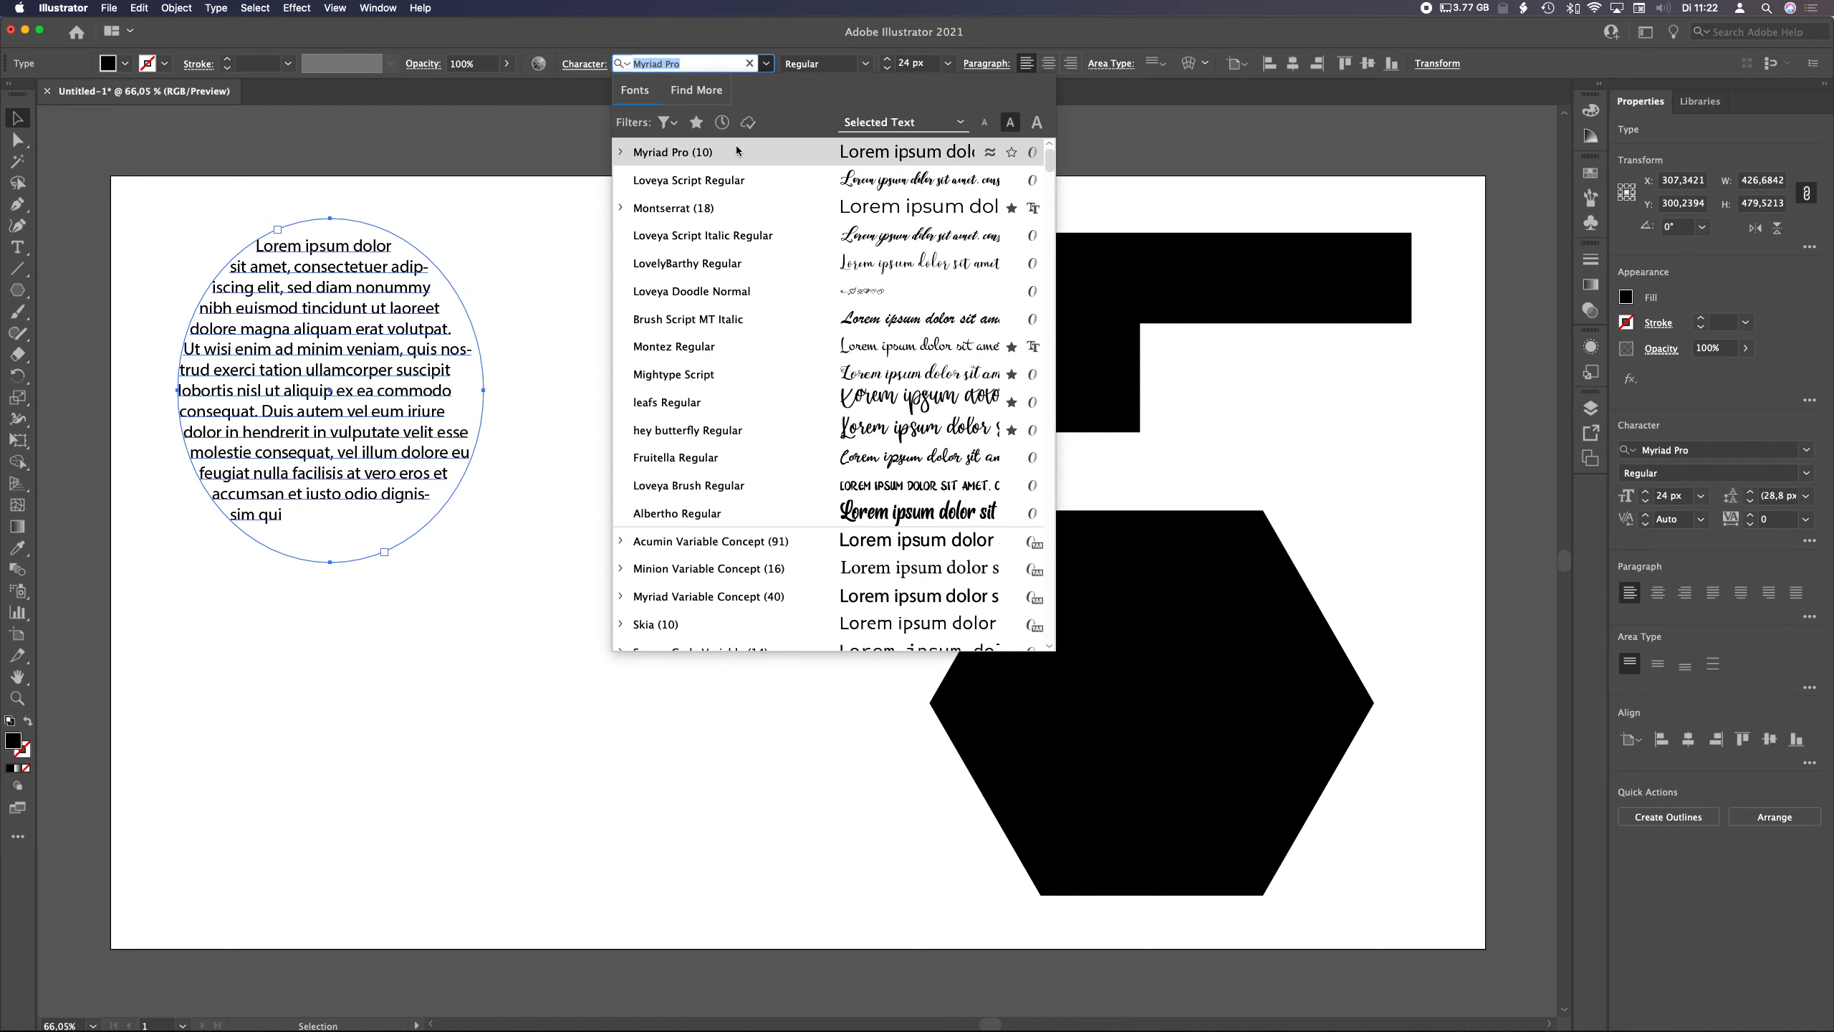
{"action": "left_click", "coordinate": [719, 180]}
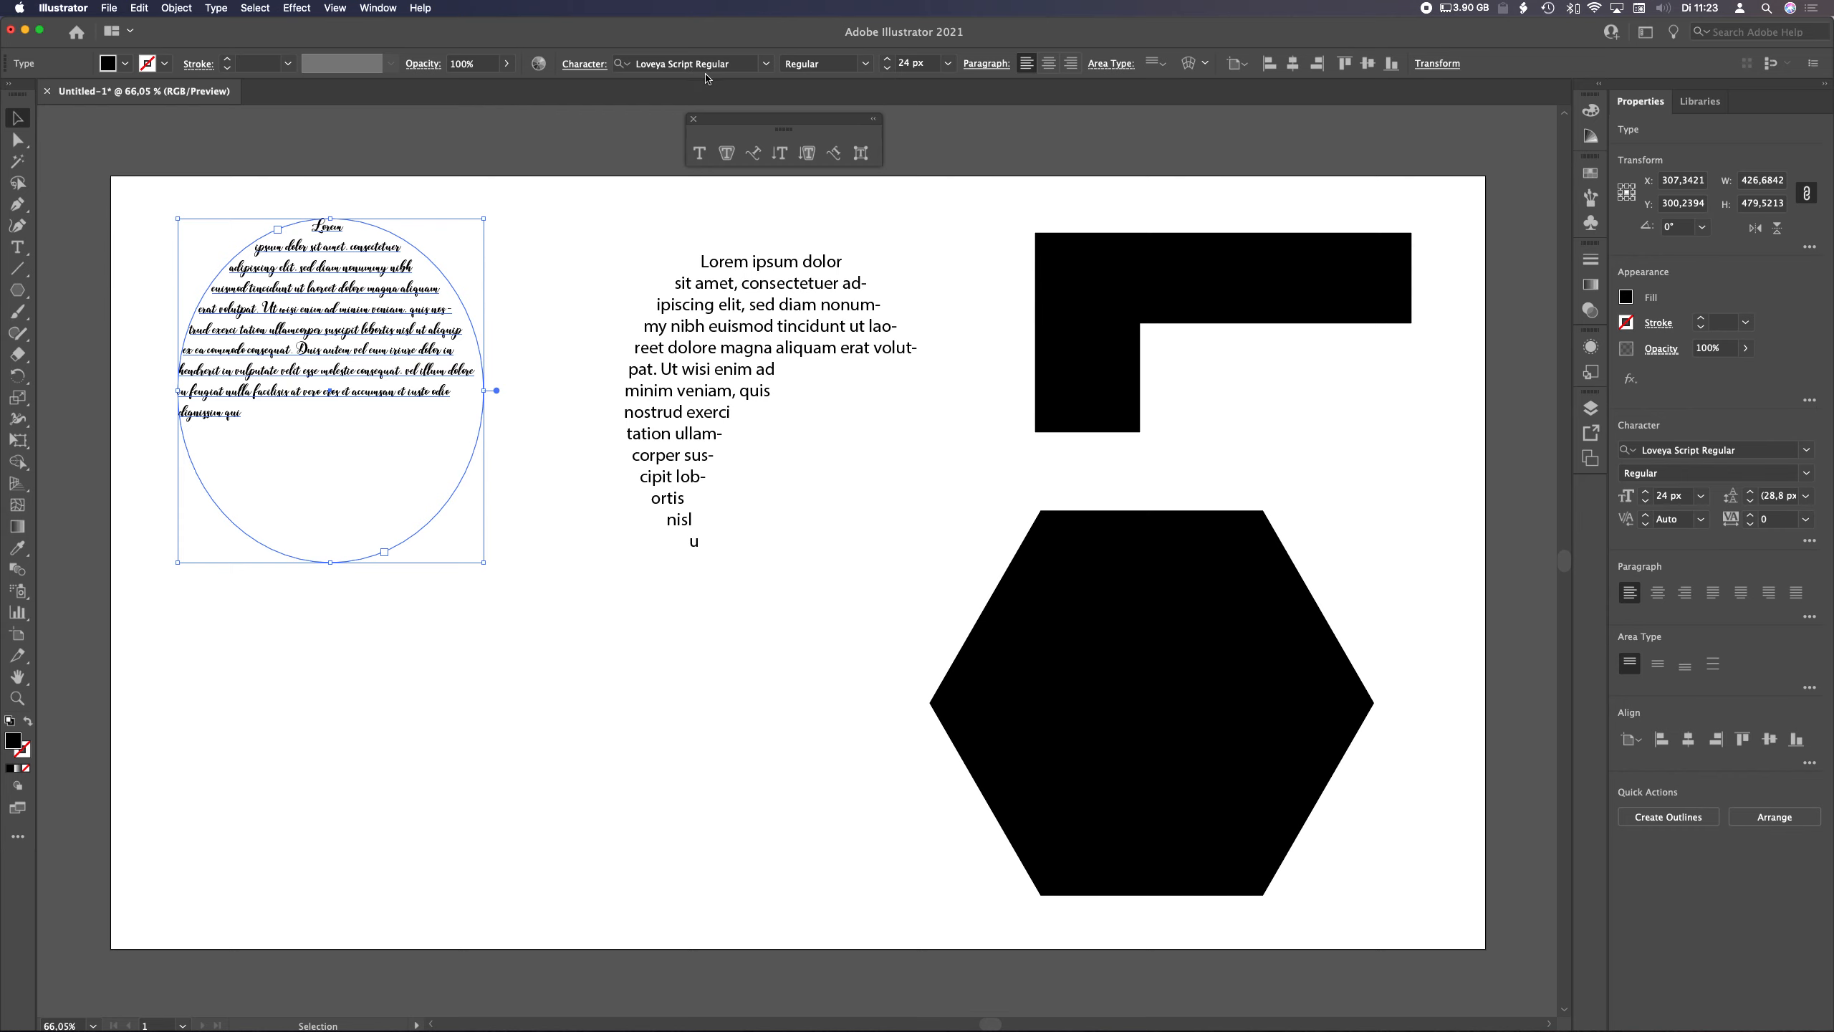
{"action": "left_click", "coordinate": [765, 64]}
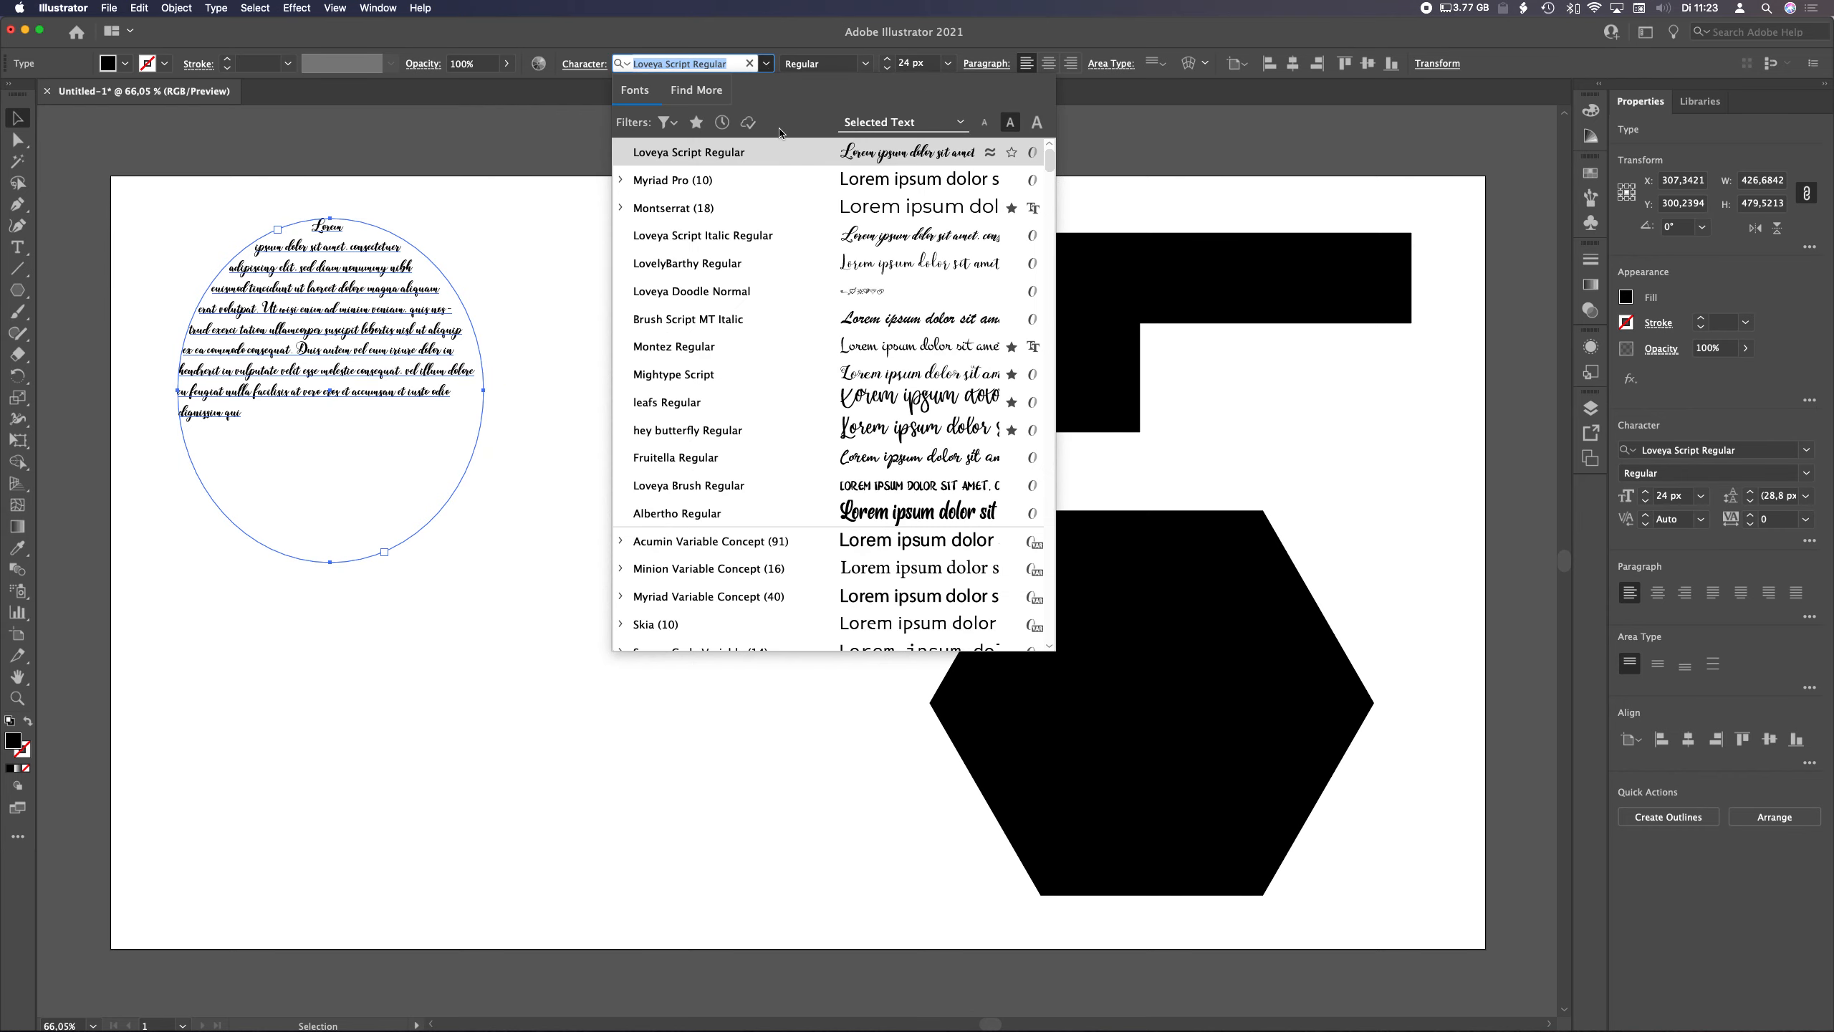
{"action": "left_click", "coordinate": [725, 400]}
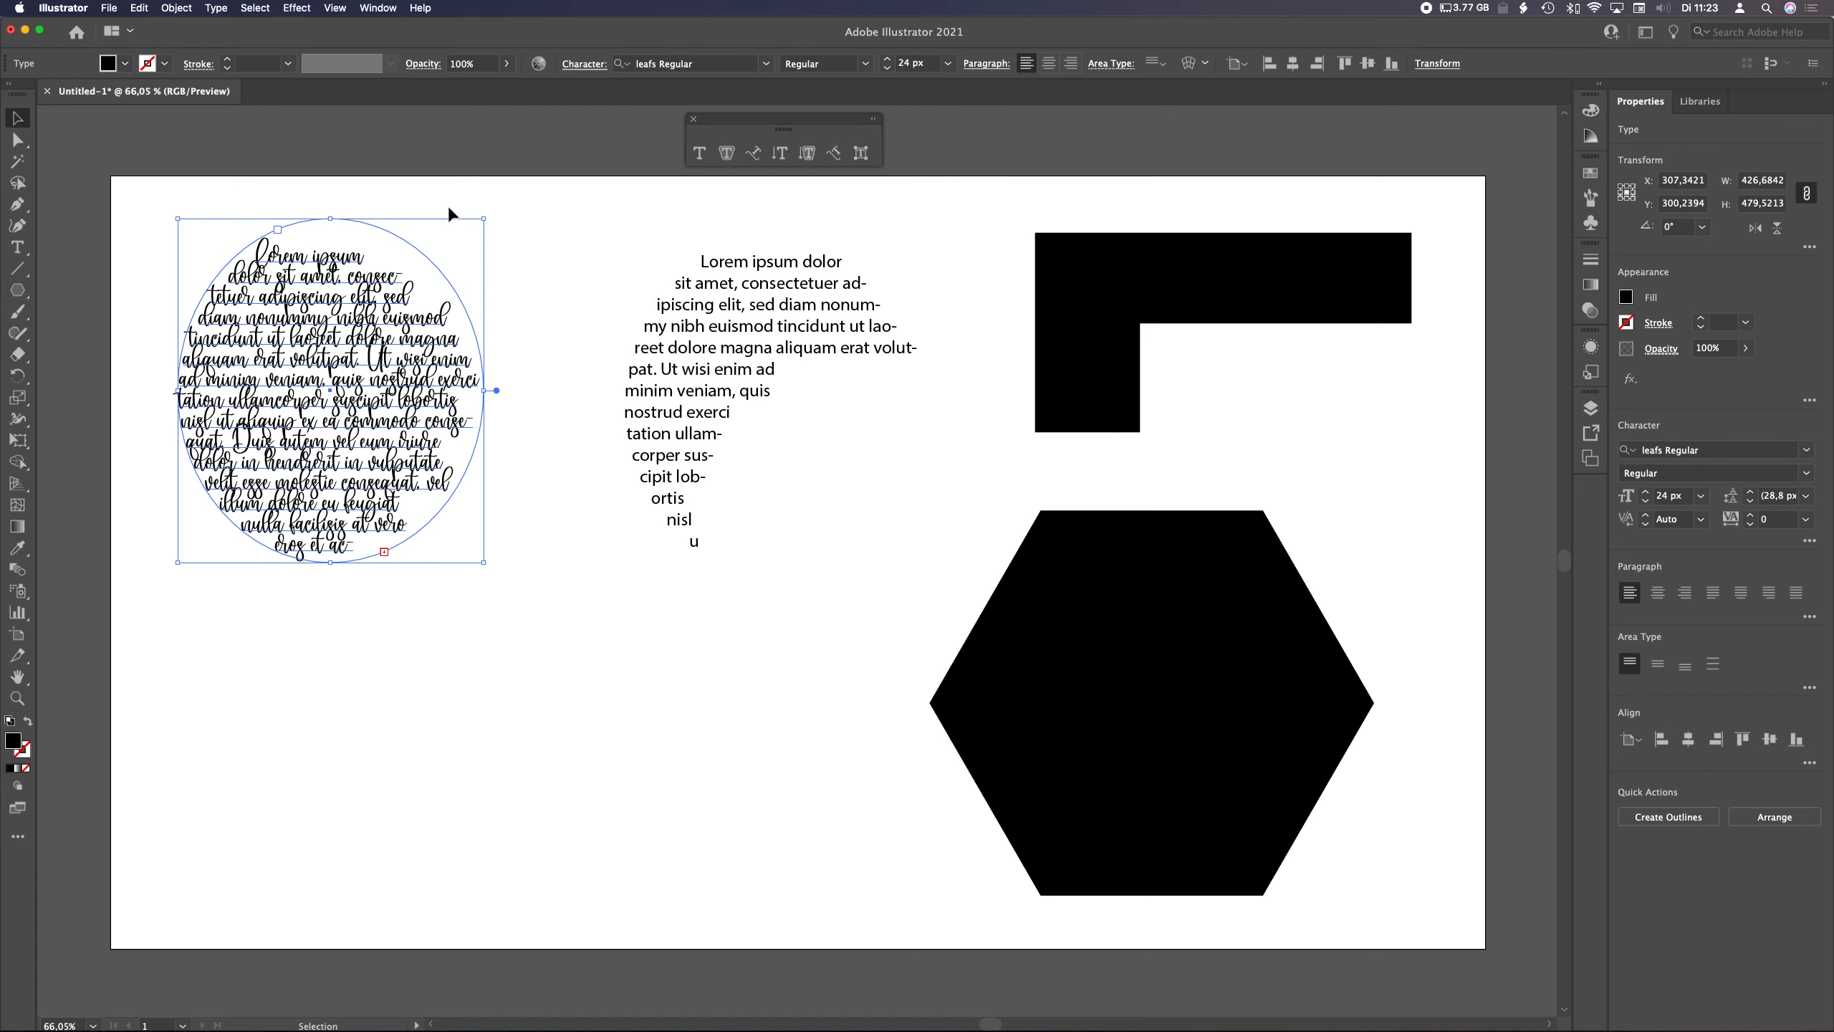
Set the elliptical text's font to Albertho Regular
{"action": "left_click", "coordinate": [766, 69]}
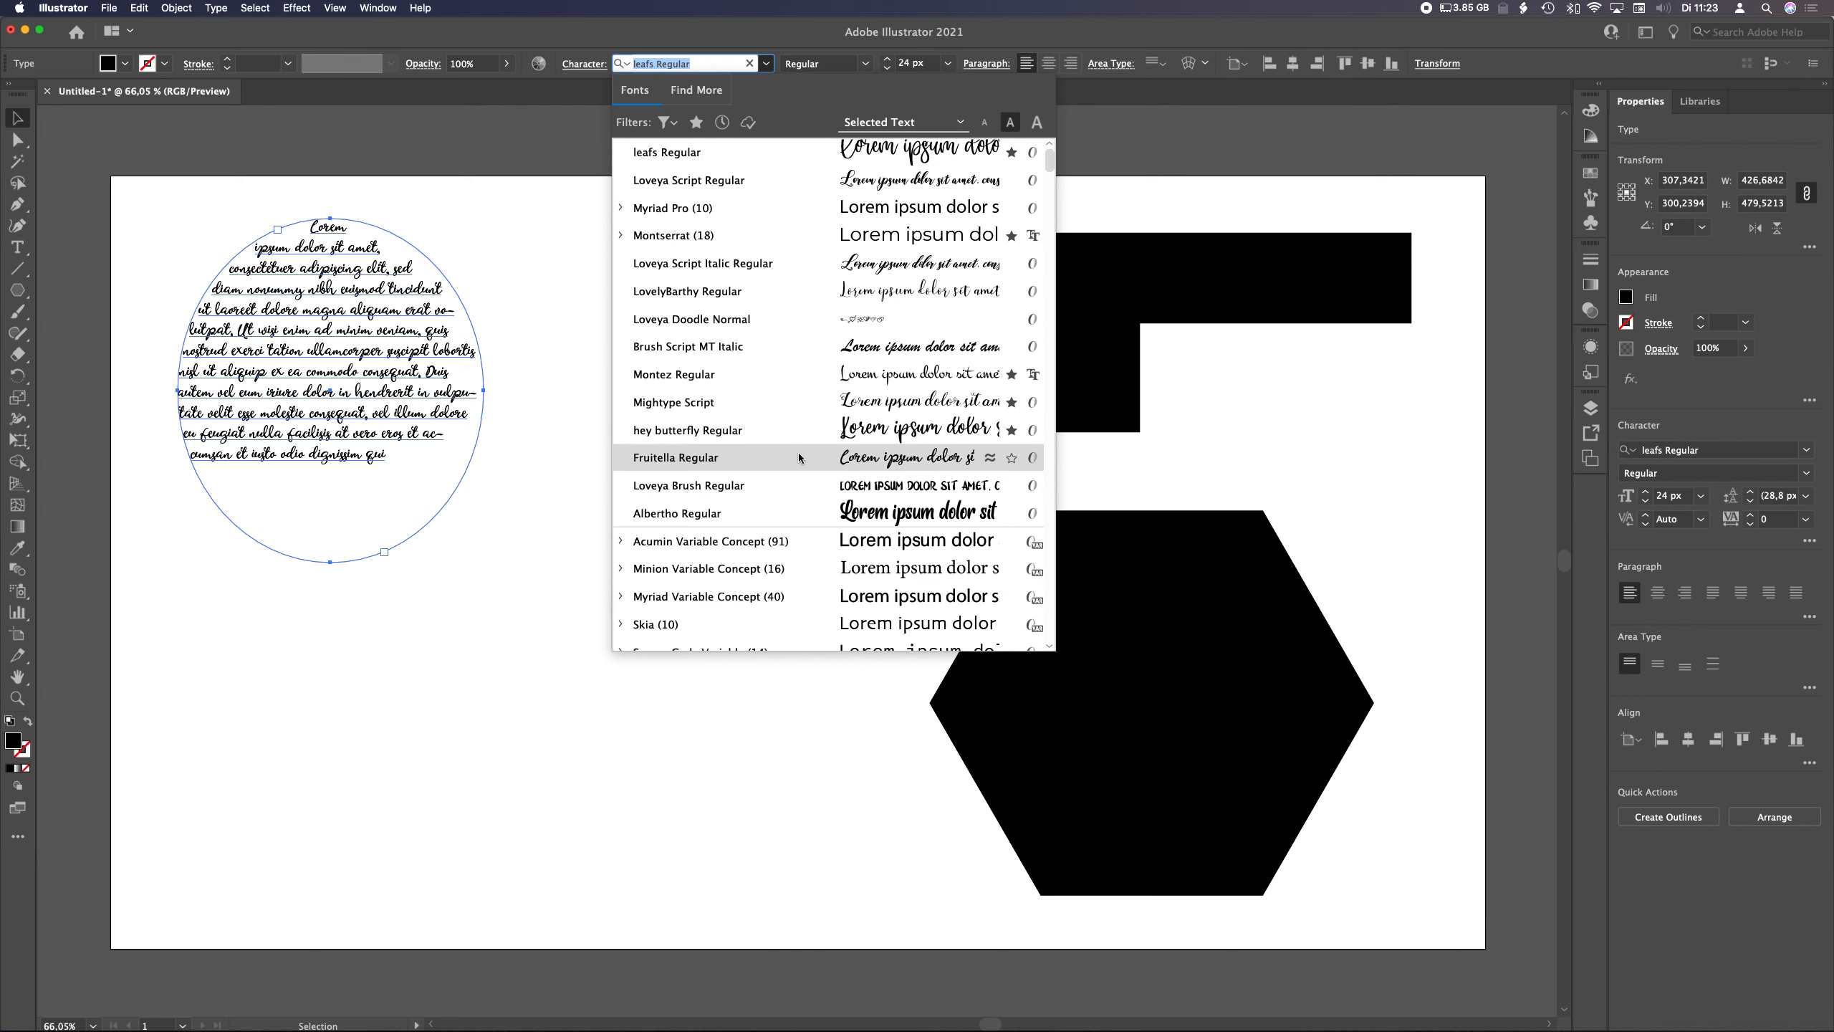
{"action": "left_click", "coordinate": [717, 510]}
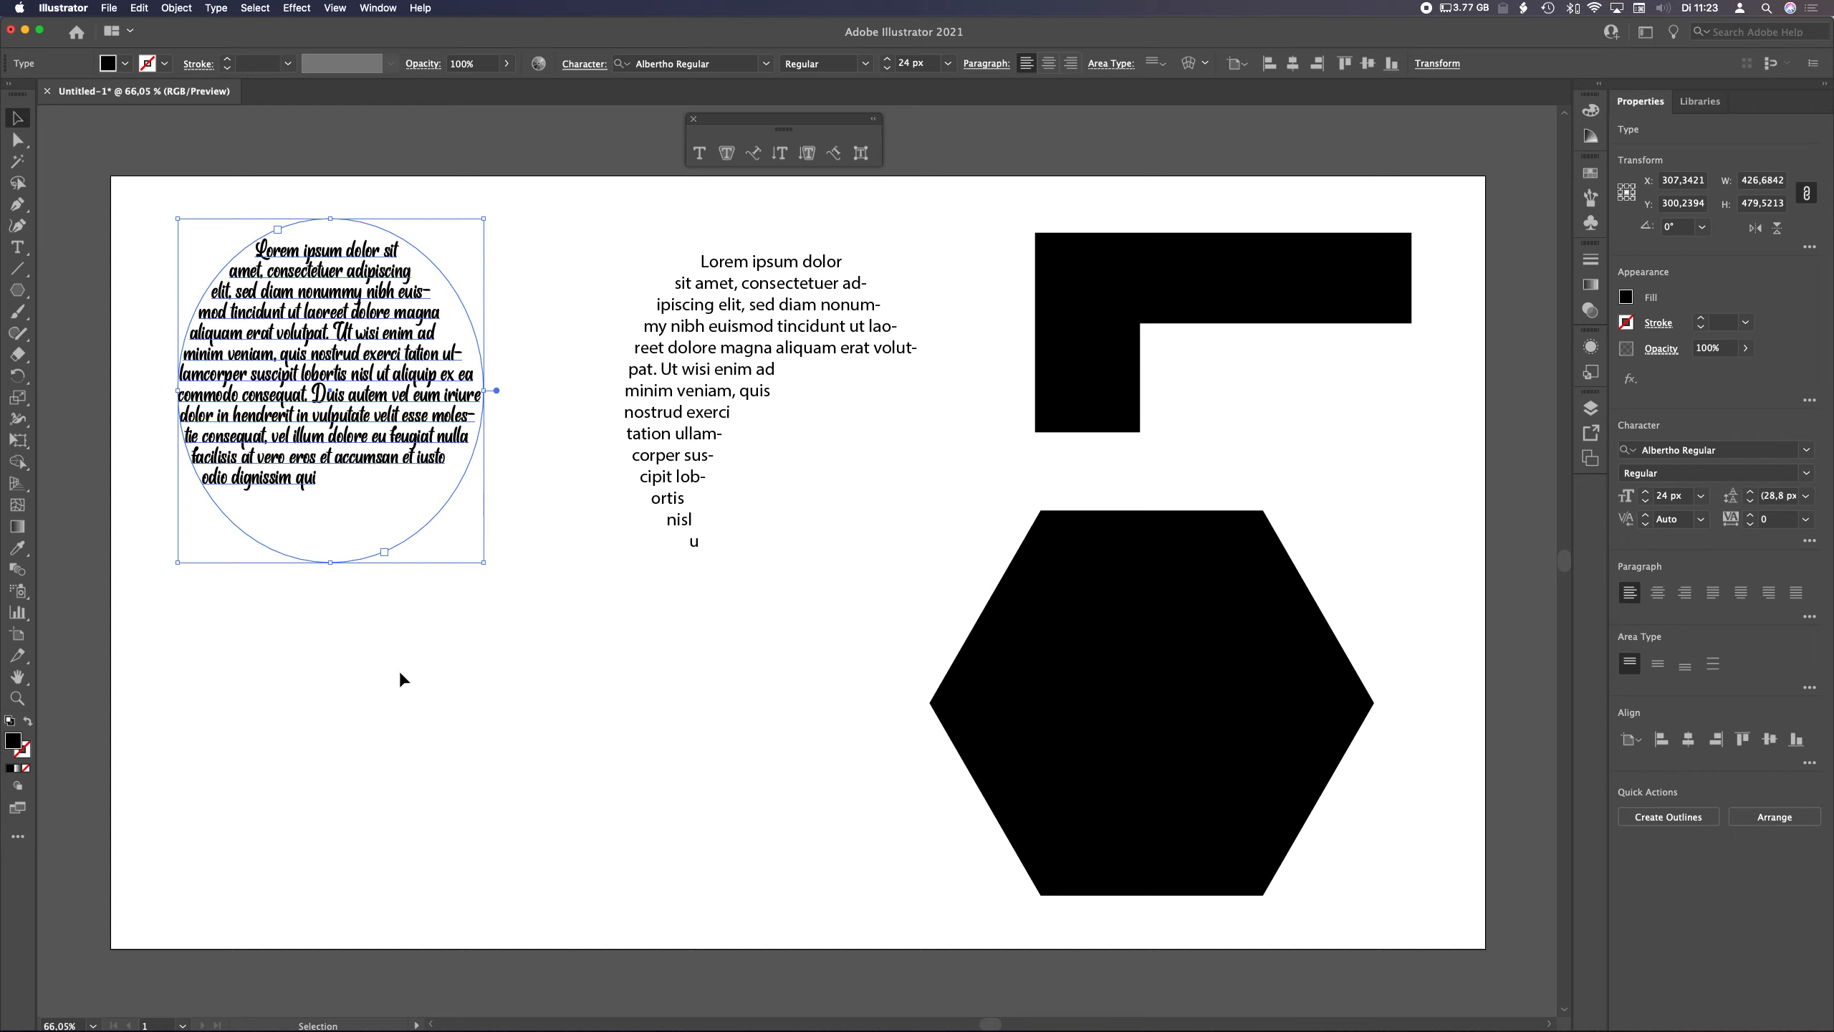
Reshape the middle text area's path by moving its right anchor point upward and converting a lower anchor point
{"action": "left_click", "coordinate": [682, 394]}
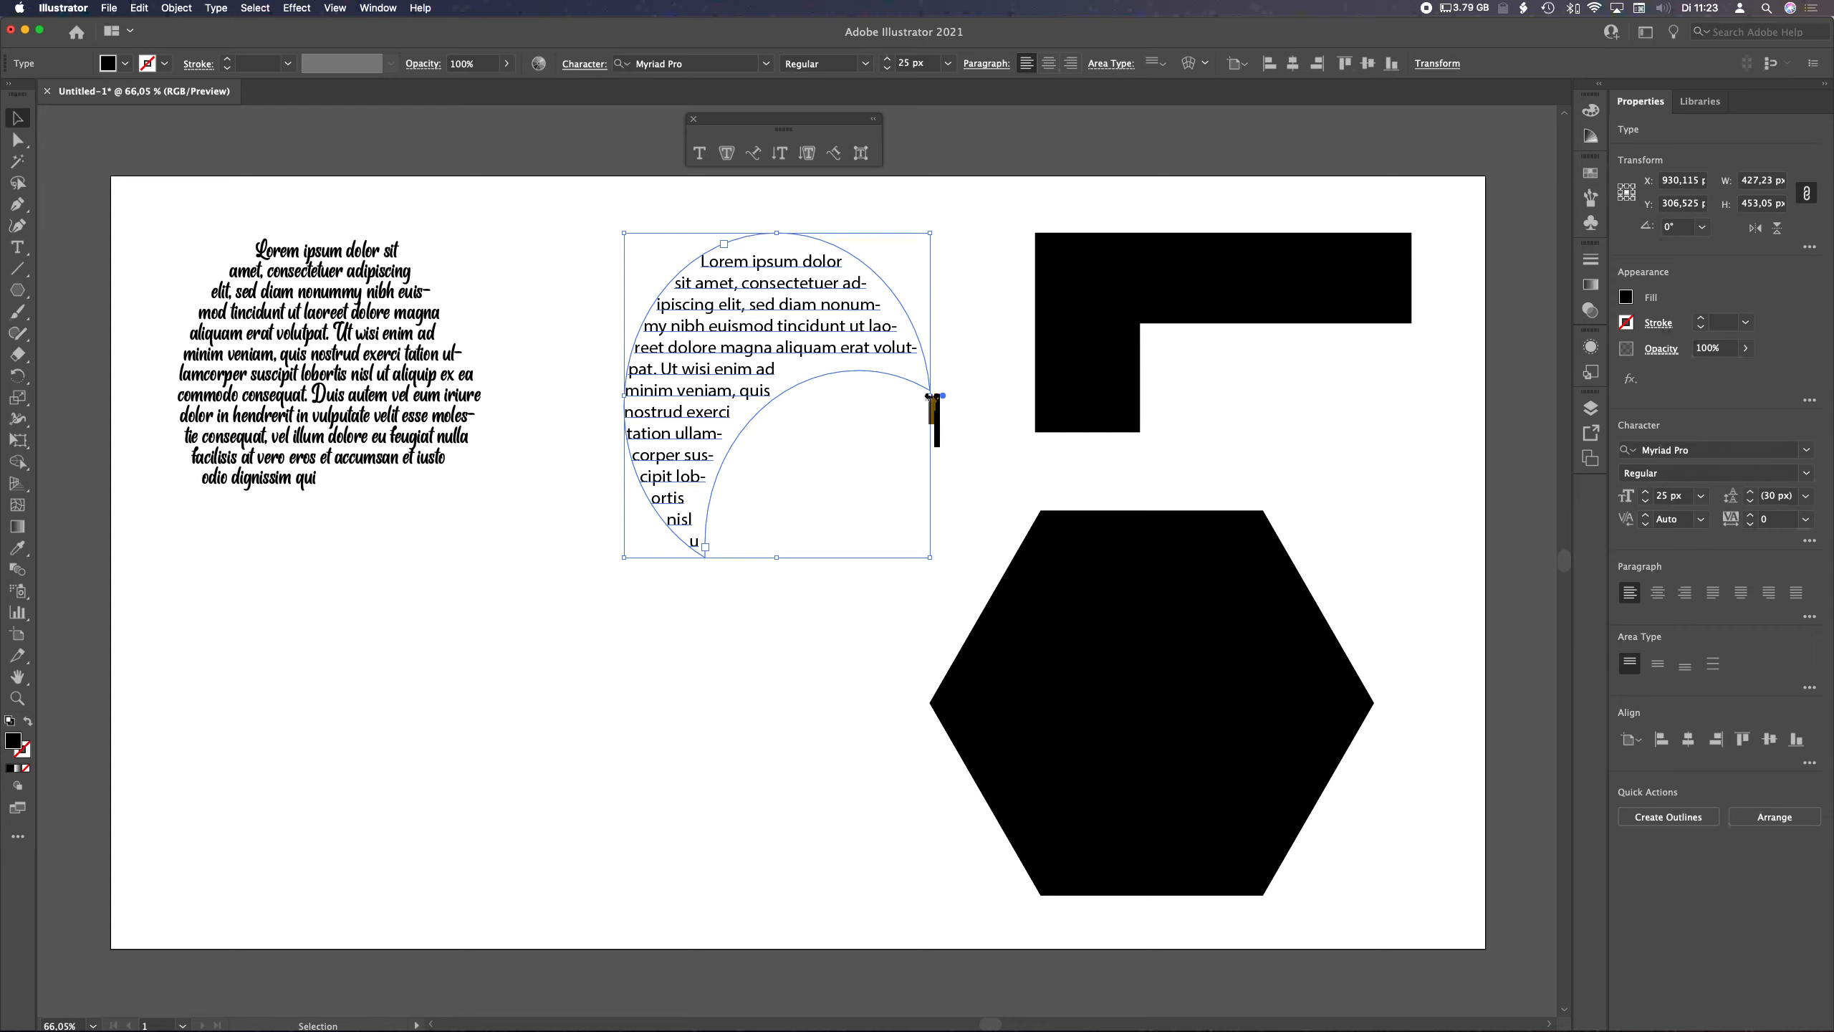
{"action": "mouse_move", "coordinate": [931, 396]}
{"action": "left_mouse_down"}
{"action": "mouse_move", "coordinate": [1148, 393]}
{"action": "mouse_move", "coordinate": [855, 397]}
{"action": "mouse_move", "coordinate": [990, 398]}
{"action": "mouse_move", "coordinate": [946, 404]}
{"action": "left_mouse_up"}
{"action": "key", "text": "a"}
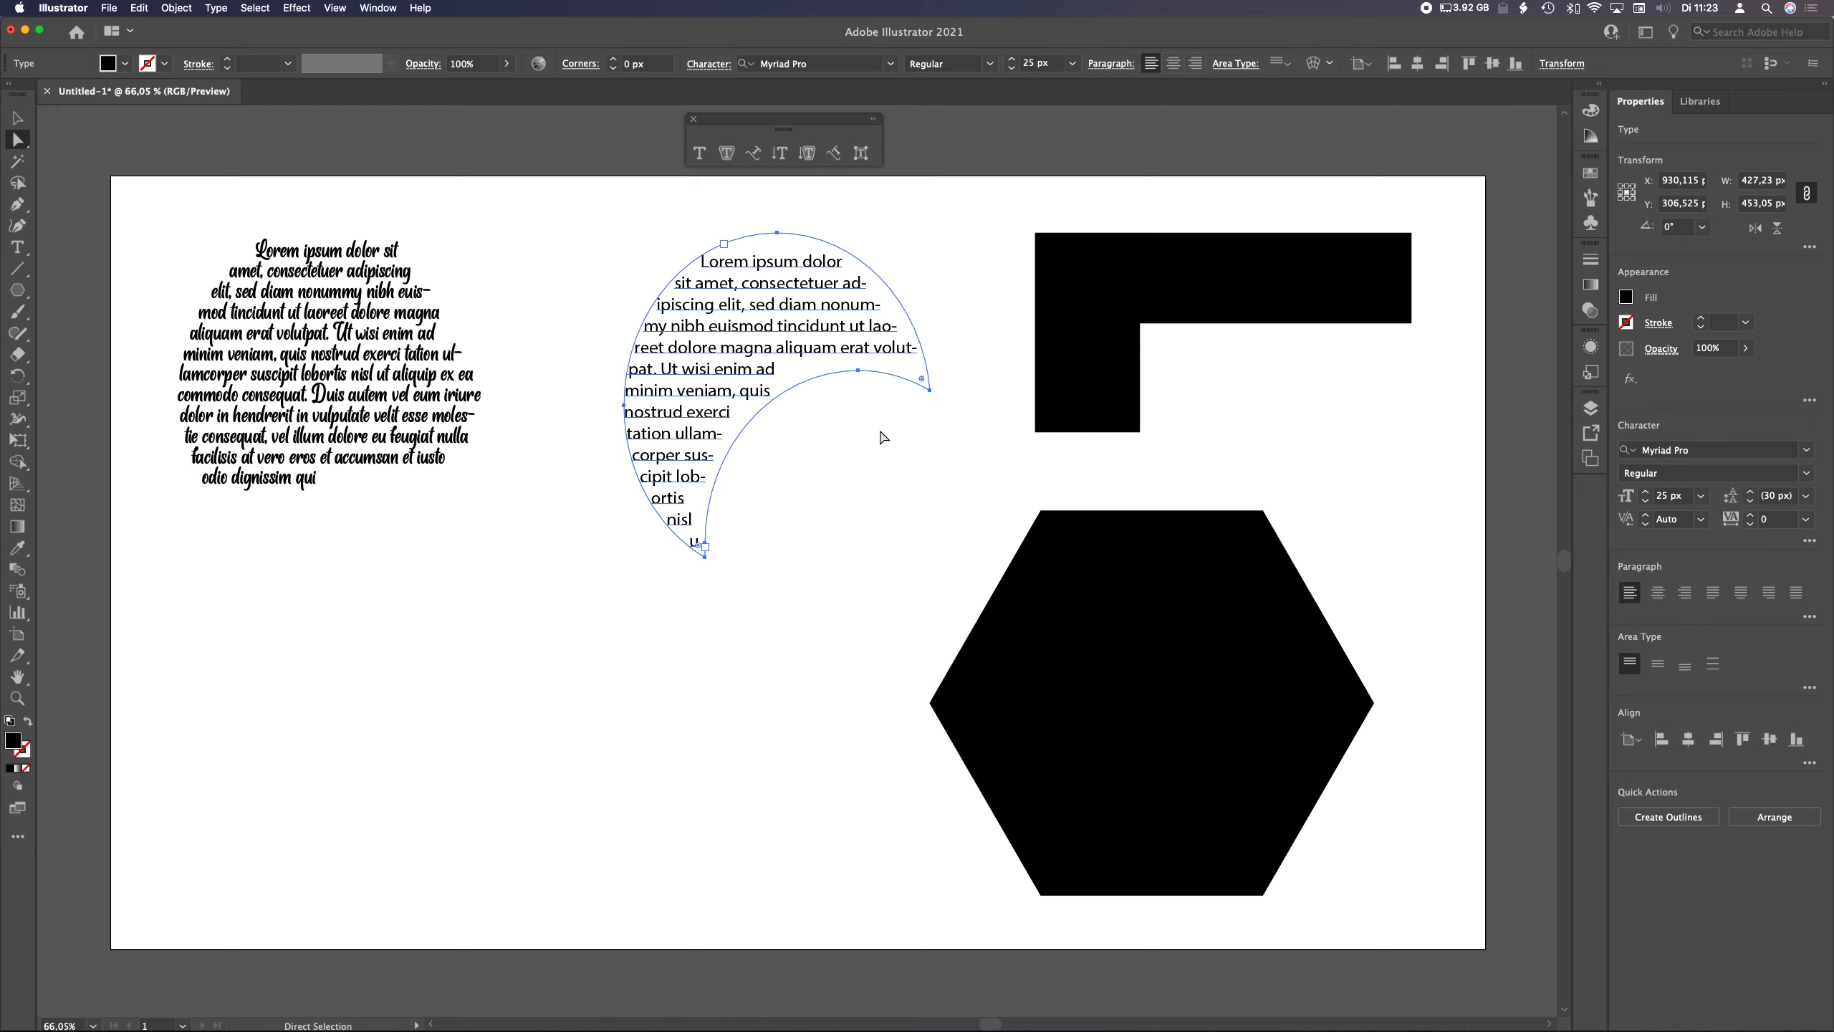
{"action": "left_click", "coordinate": [930, 391]}
{"action": "left_click_drag", "start_coordinate": [931, 392], "coordinate": [950, 334]}
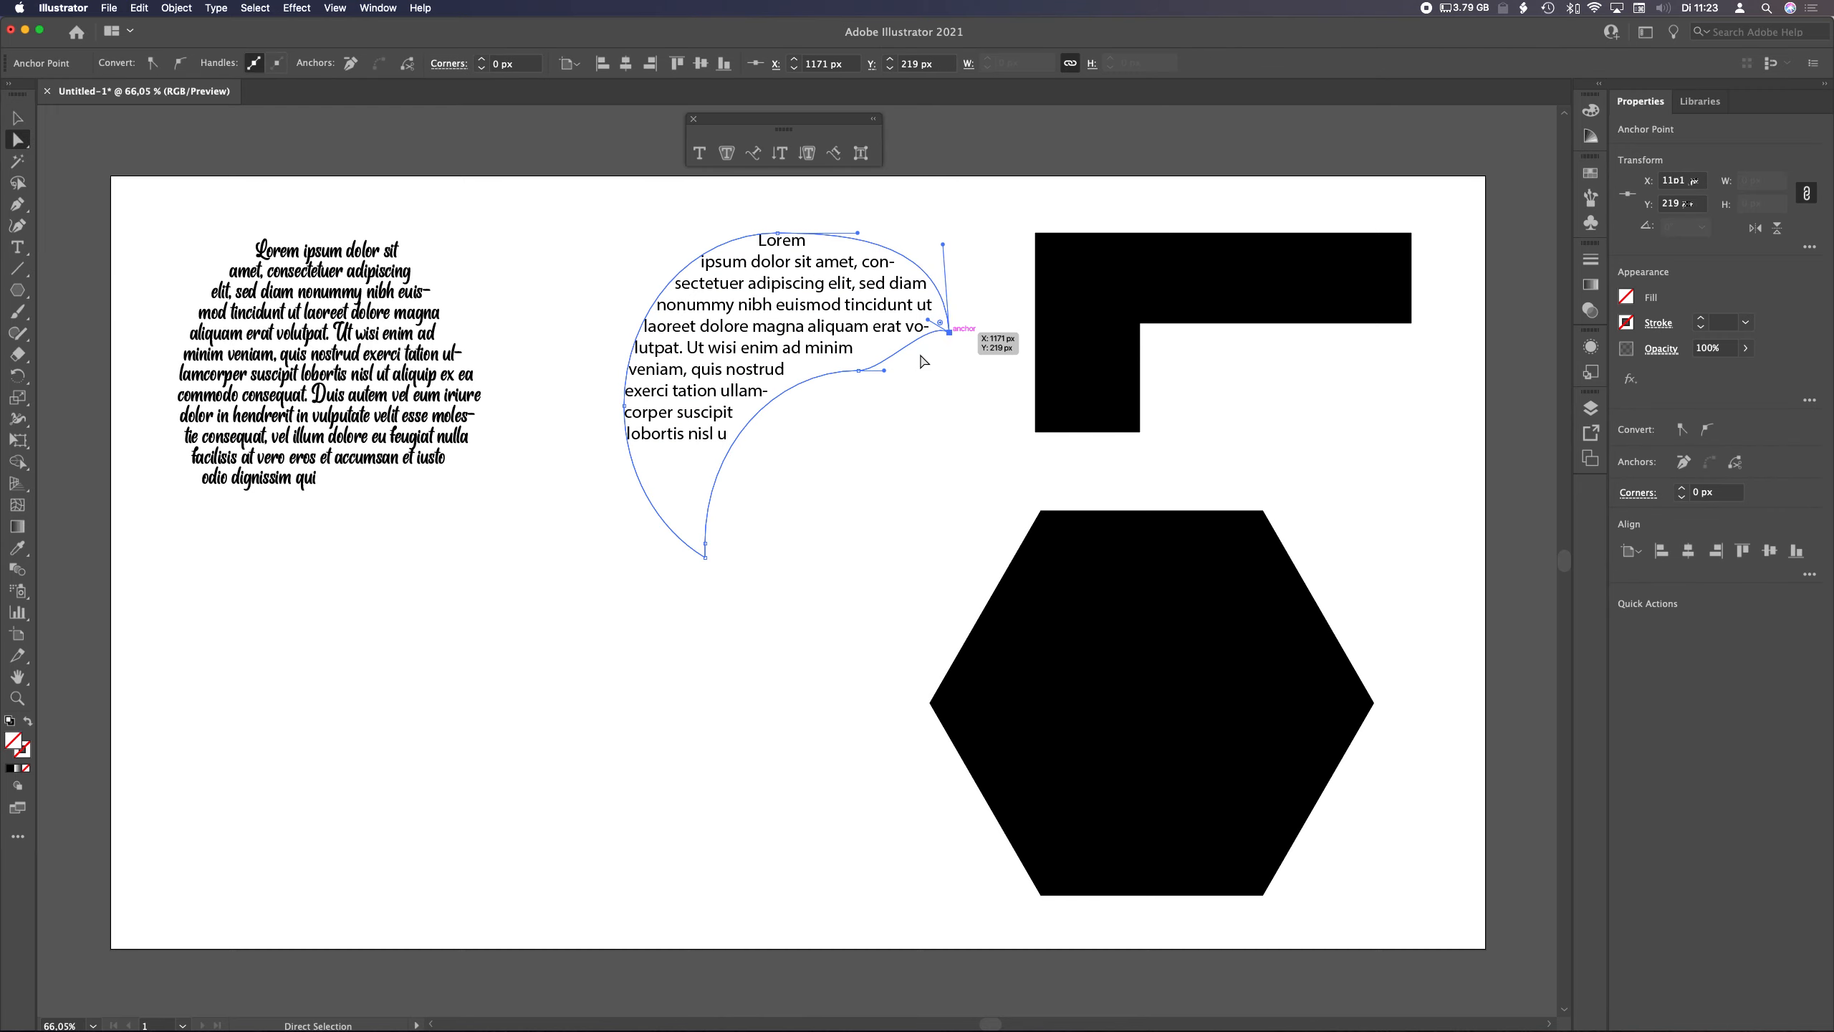
{"action": "left_click", "coordinate": [858, 370]}
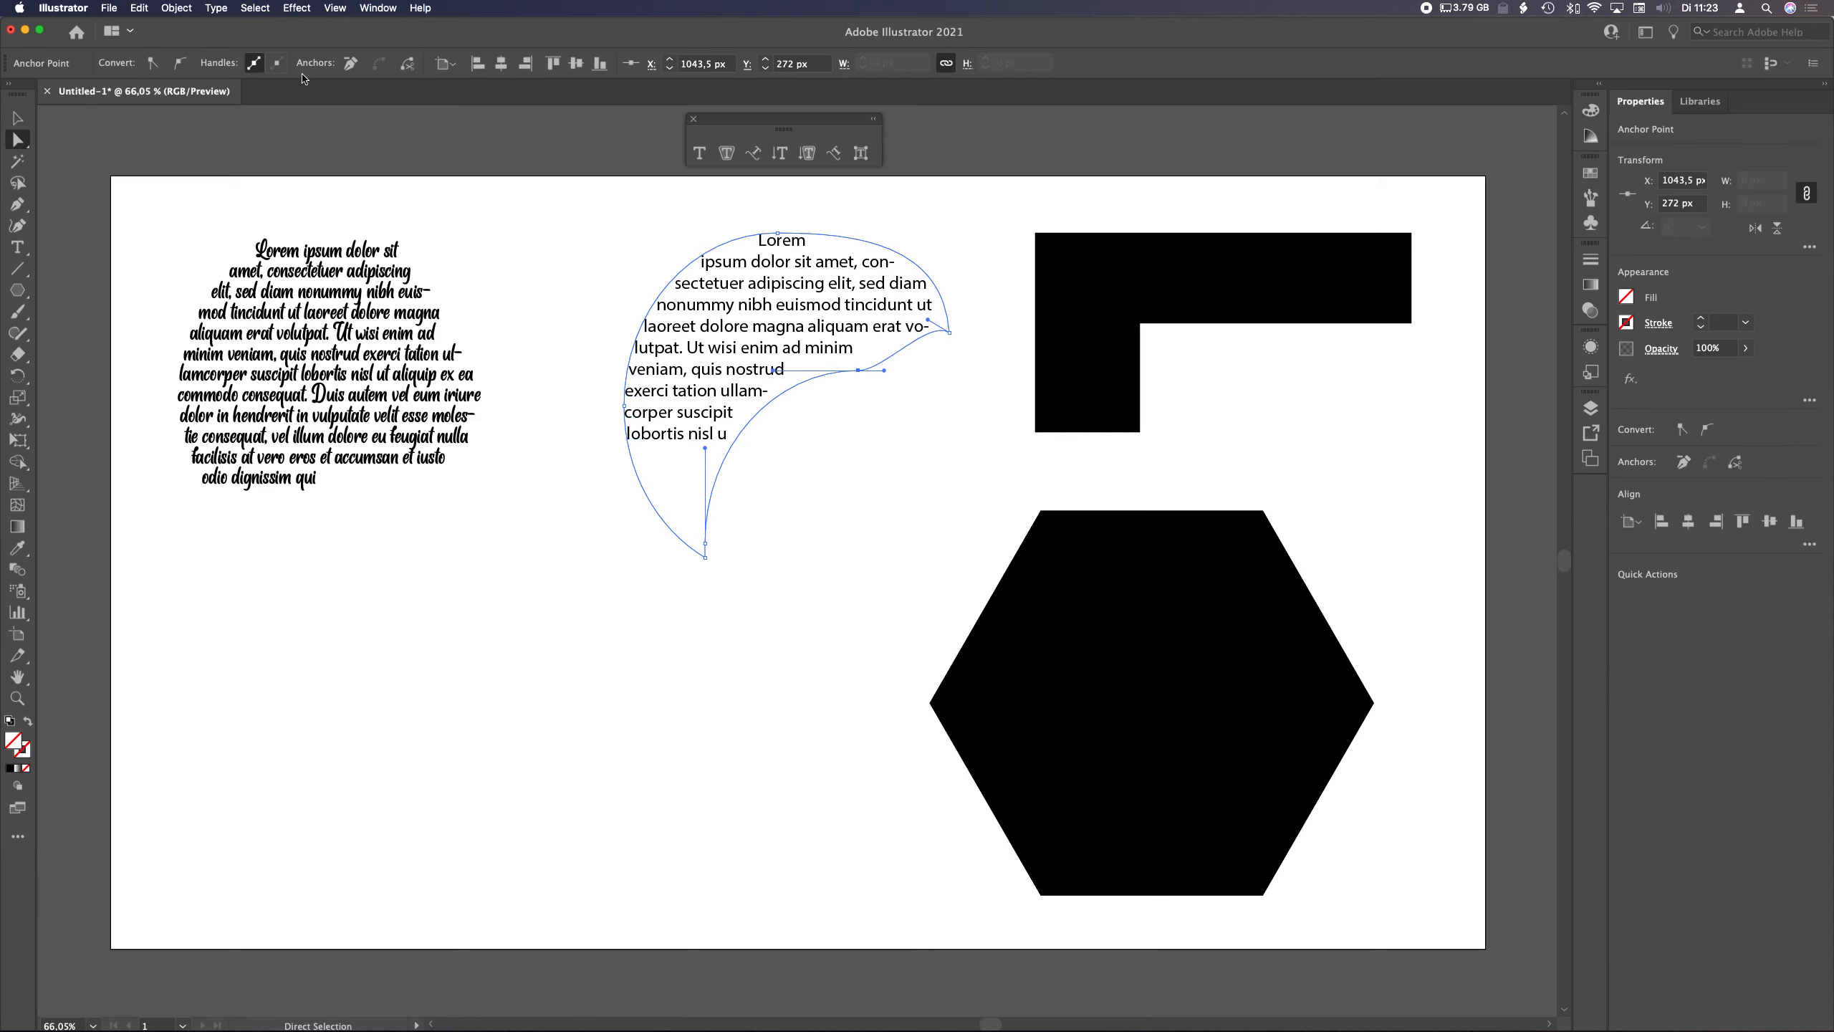
{"action": "left_click", "coordinate": [351, 63]}
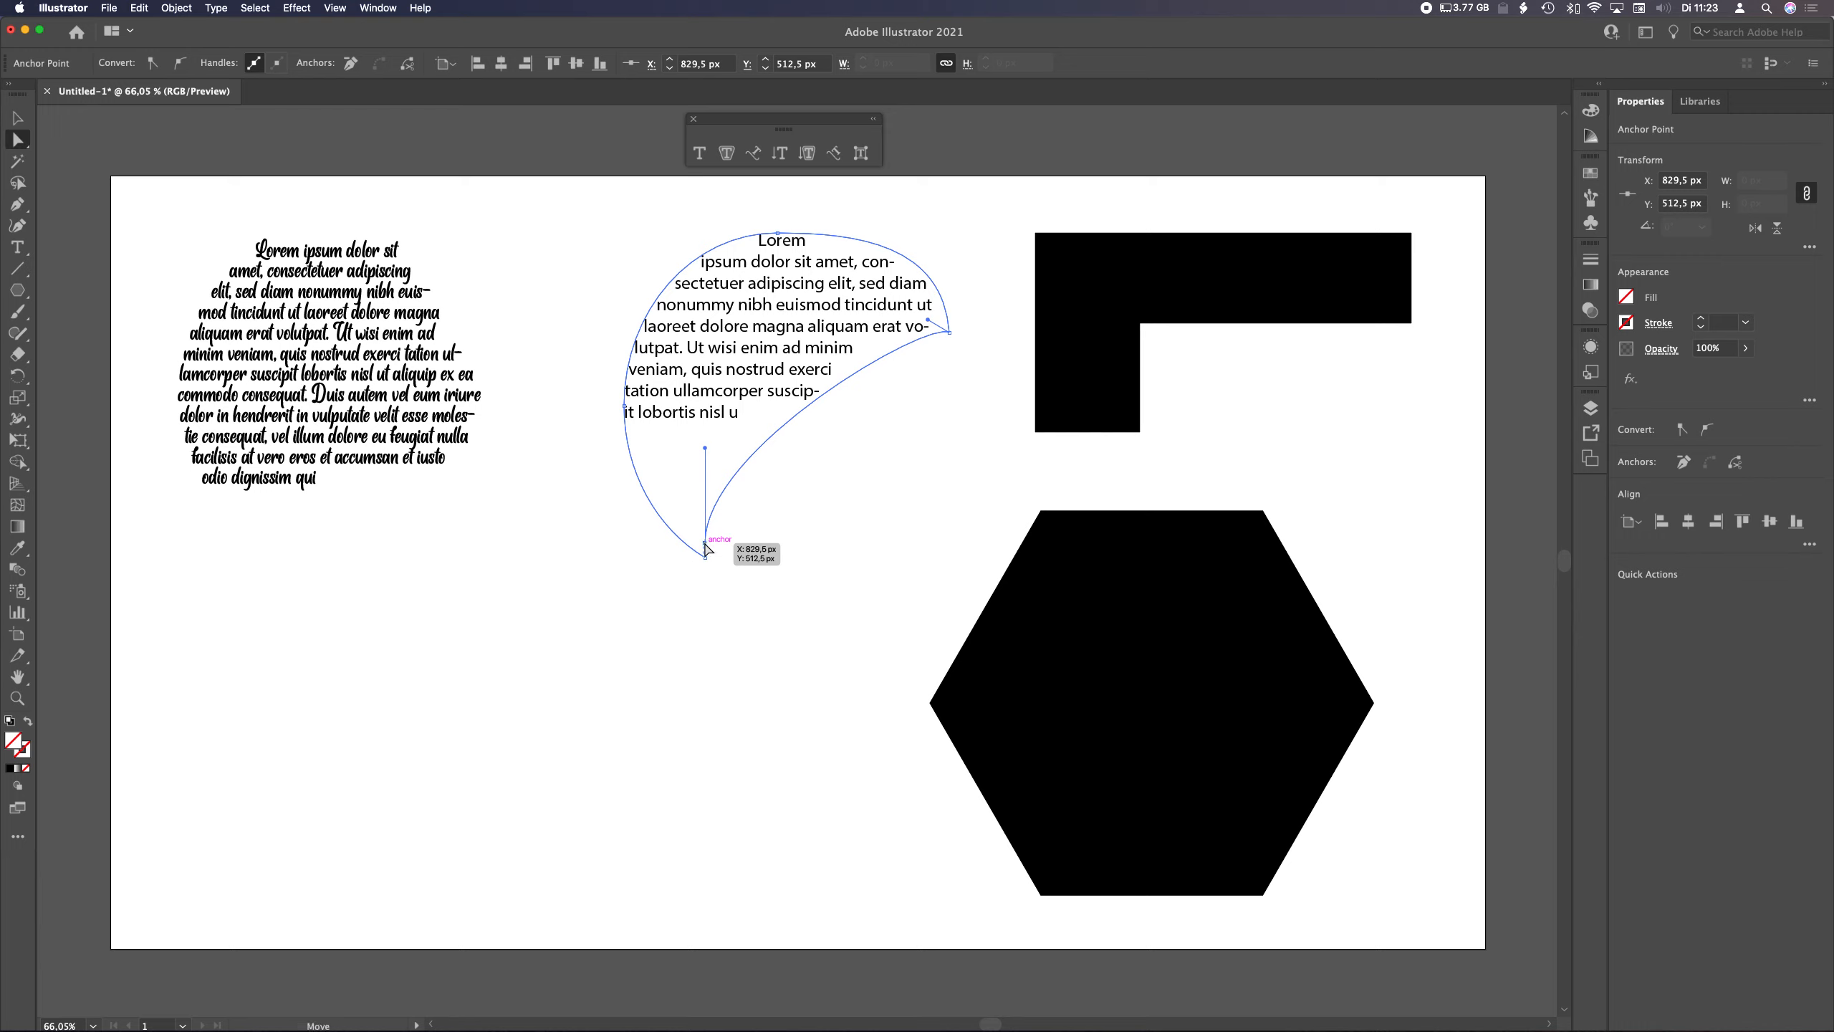
{"action": "left_click", "coordinate": [350, 64]}
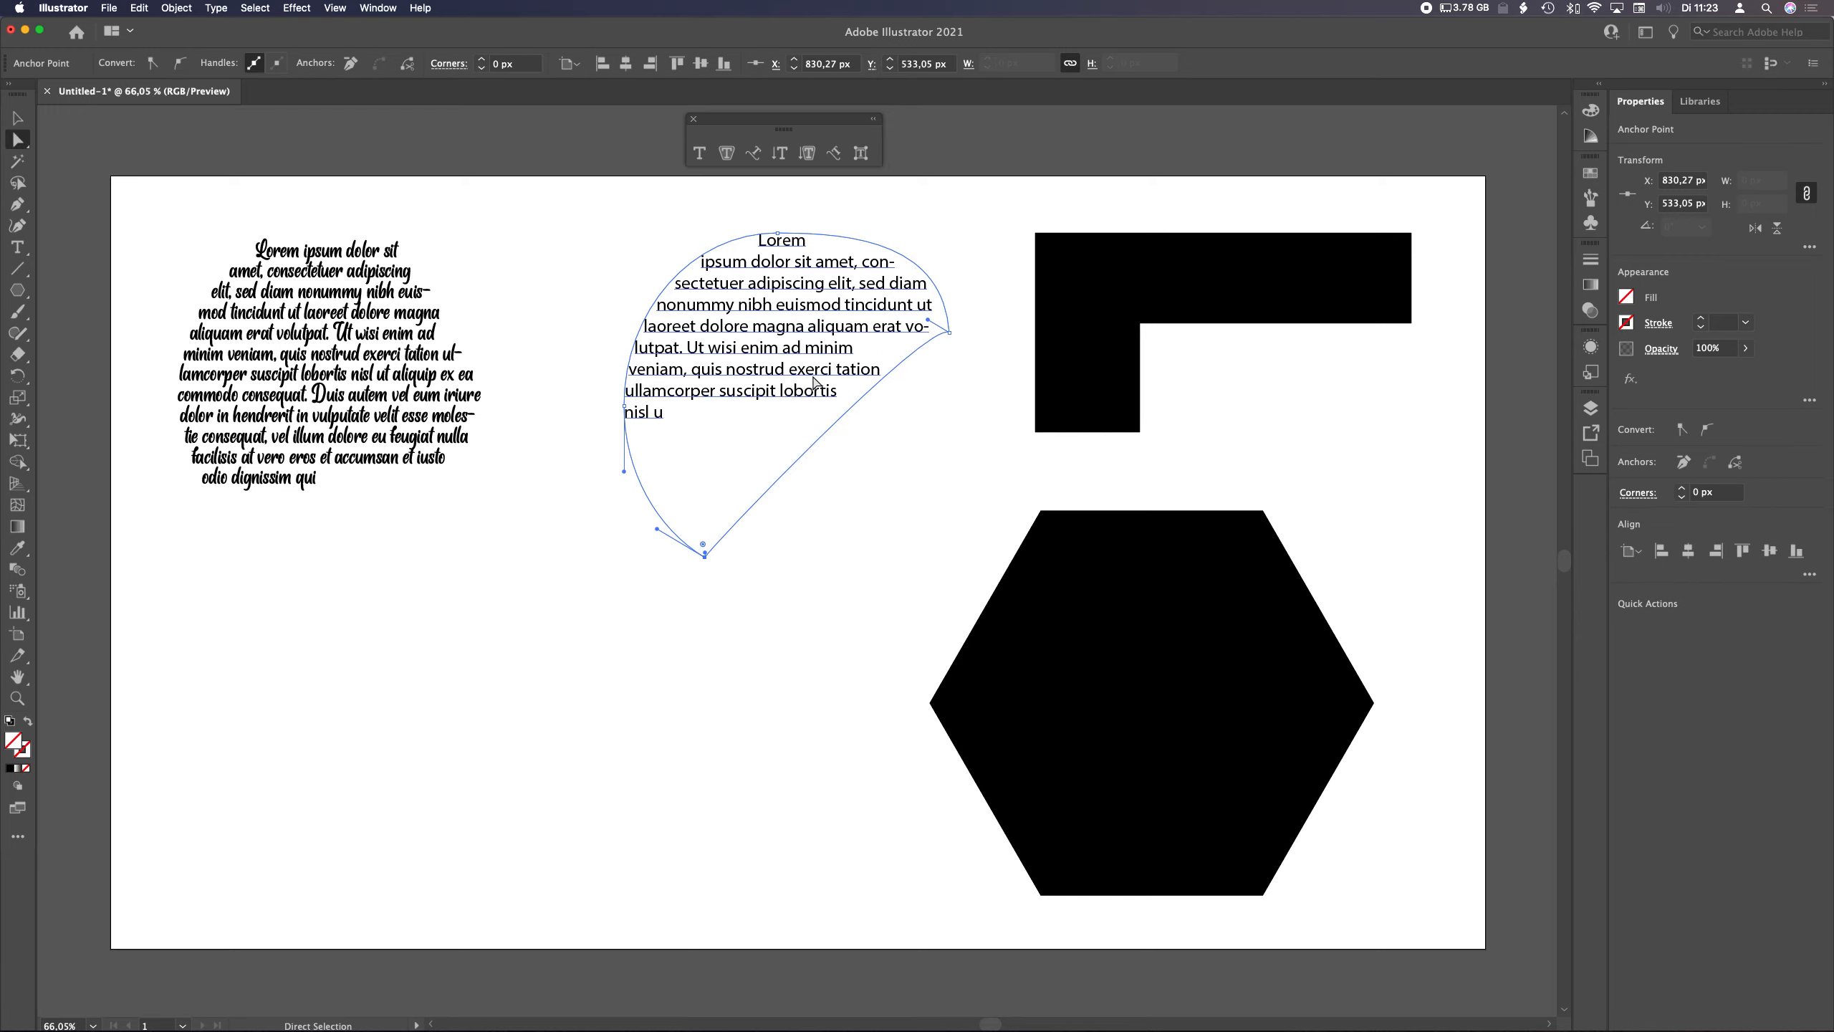
Further reshape the middle text area by bending a curved segment, converting the top anchor and moving the left anchor upward
{"action": "left_click_drag", "start_coordinate": [837, 420], "coordinate": [762, 361]}
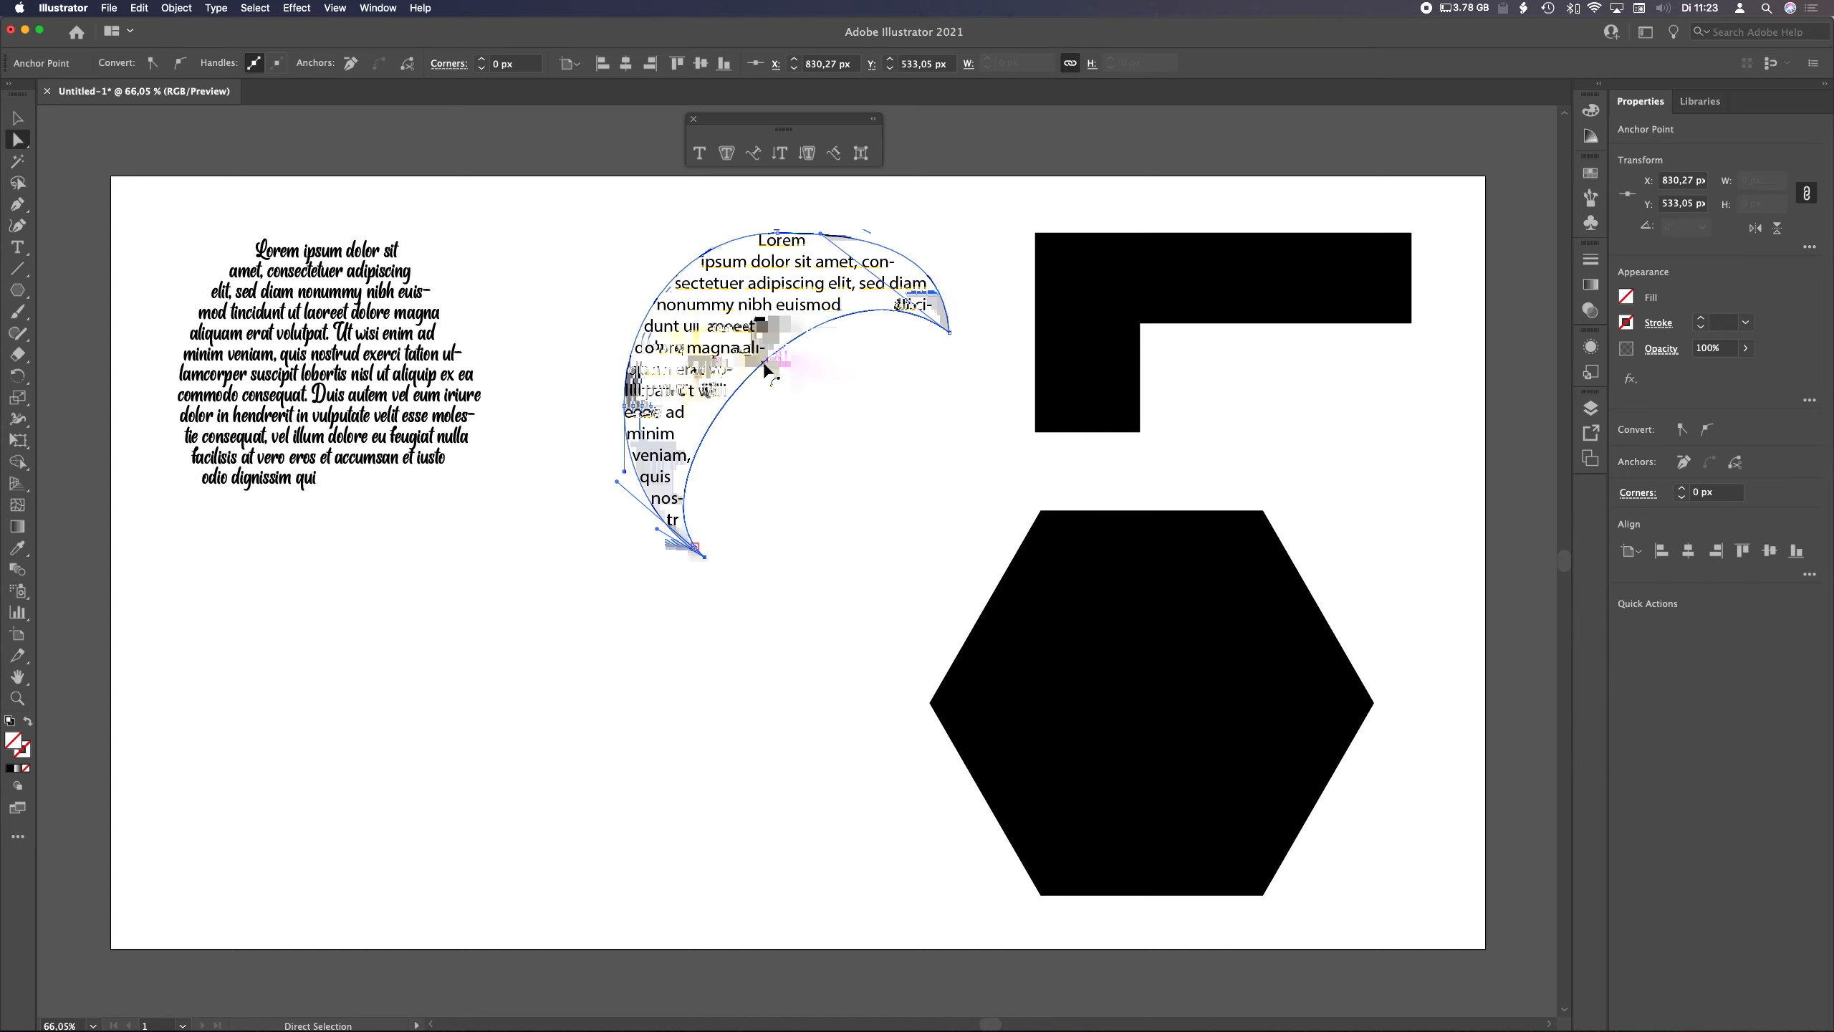
{"action": "left_click", "coordinate": [777, 234]}
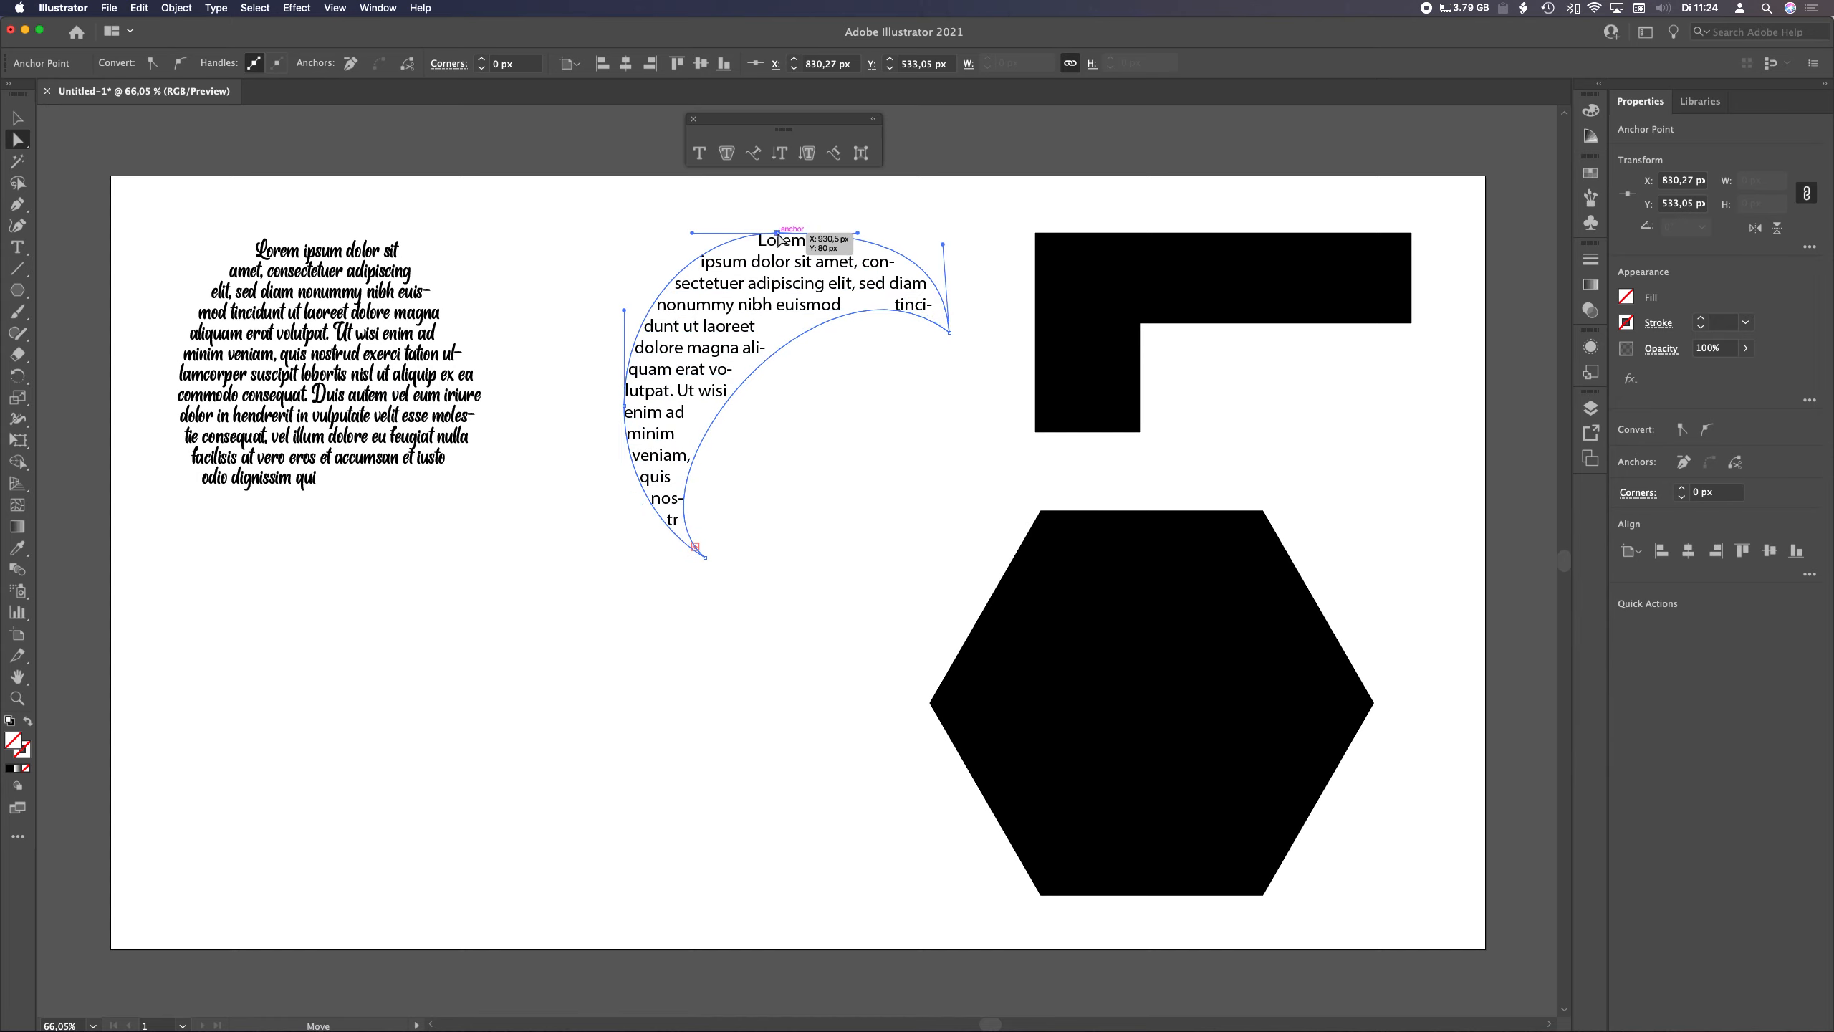
{"action": "left_click", "coordinate": [347, 65]}
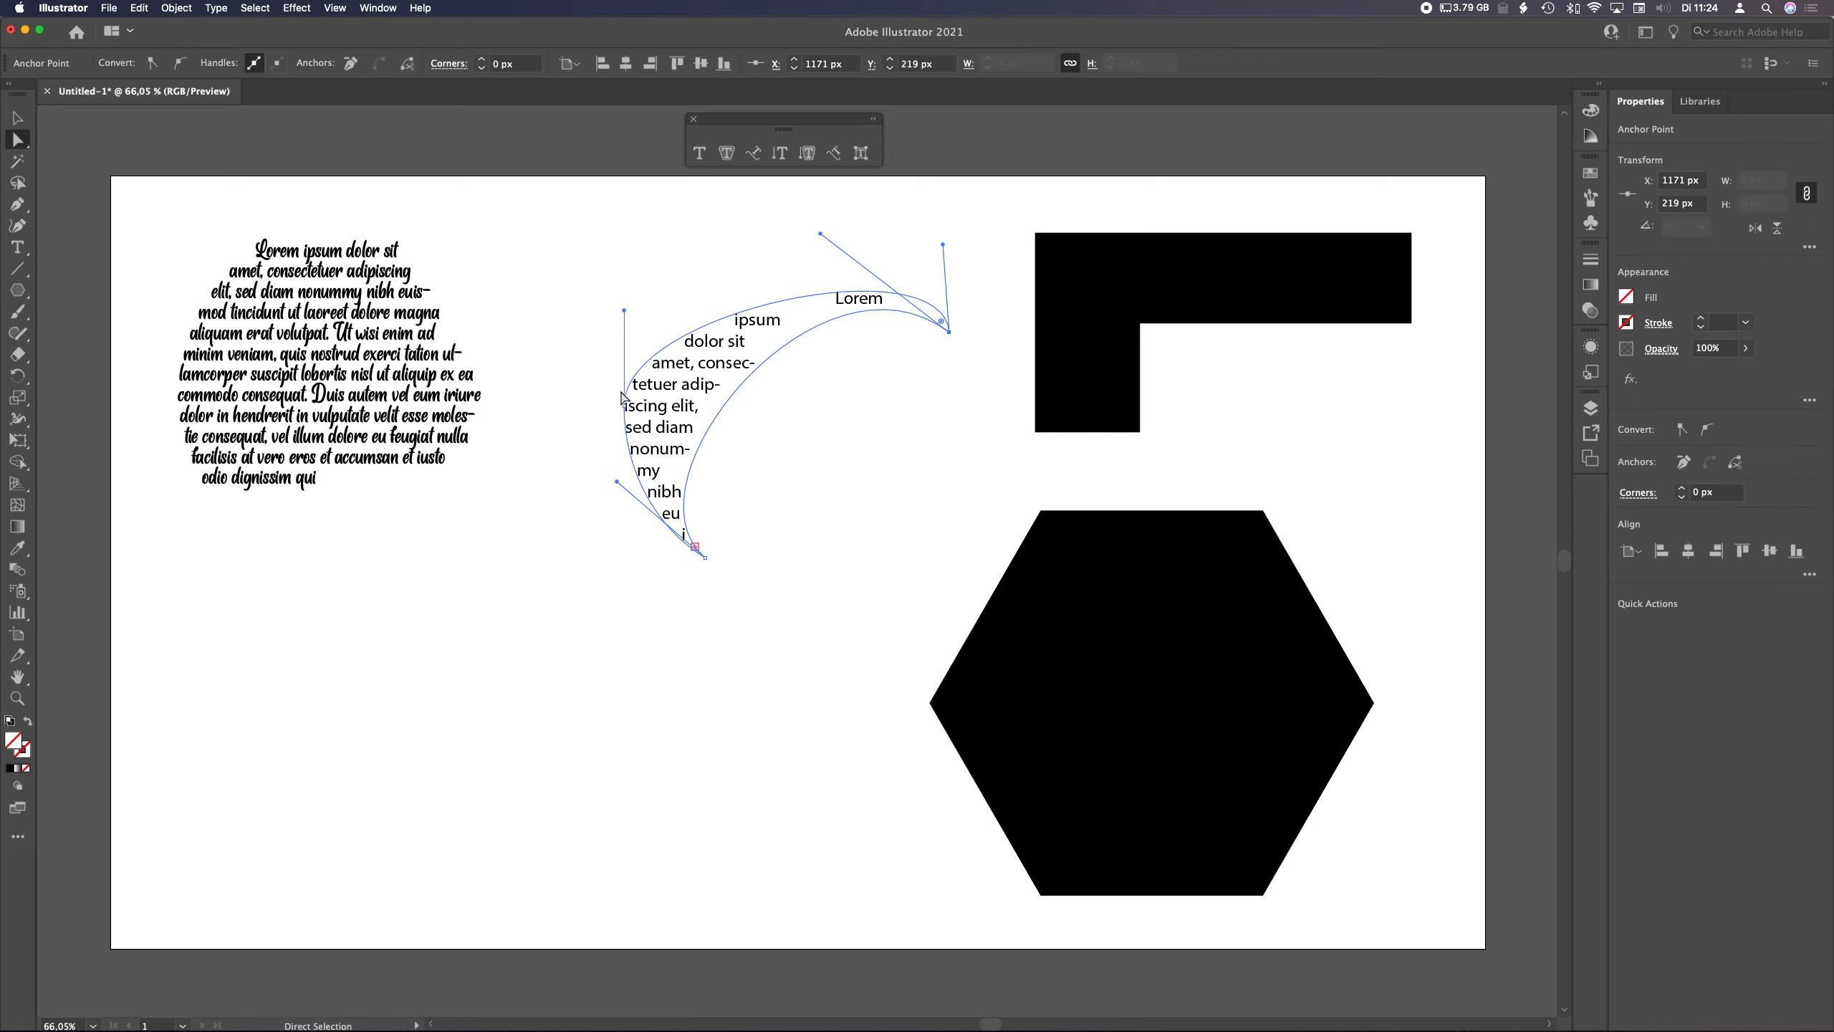
{"action": "left_click_drag", "start_coordinate": [625, 407], "coordinate": [600, 304]}
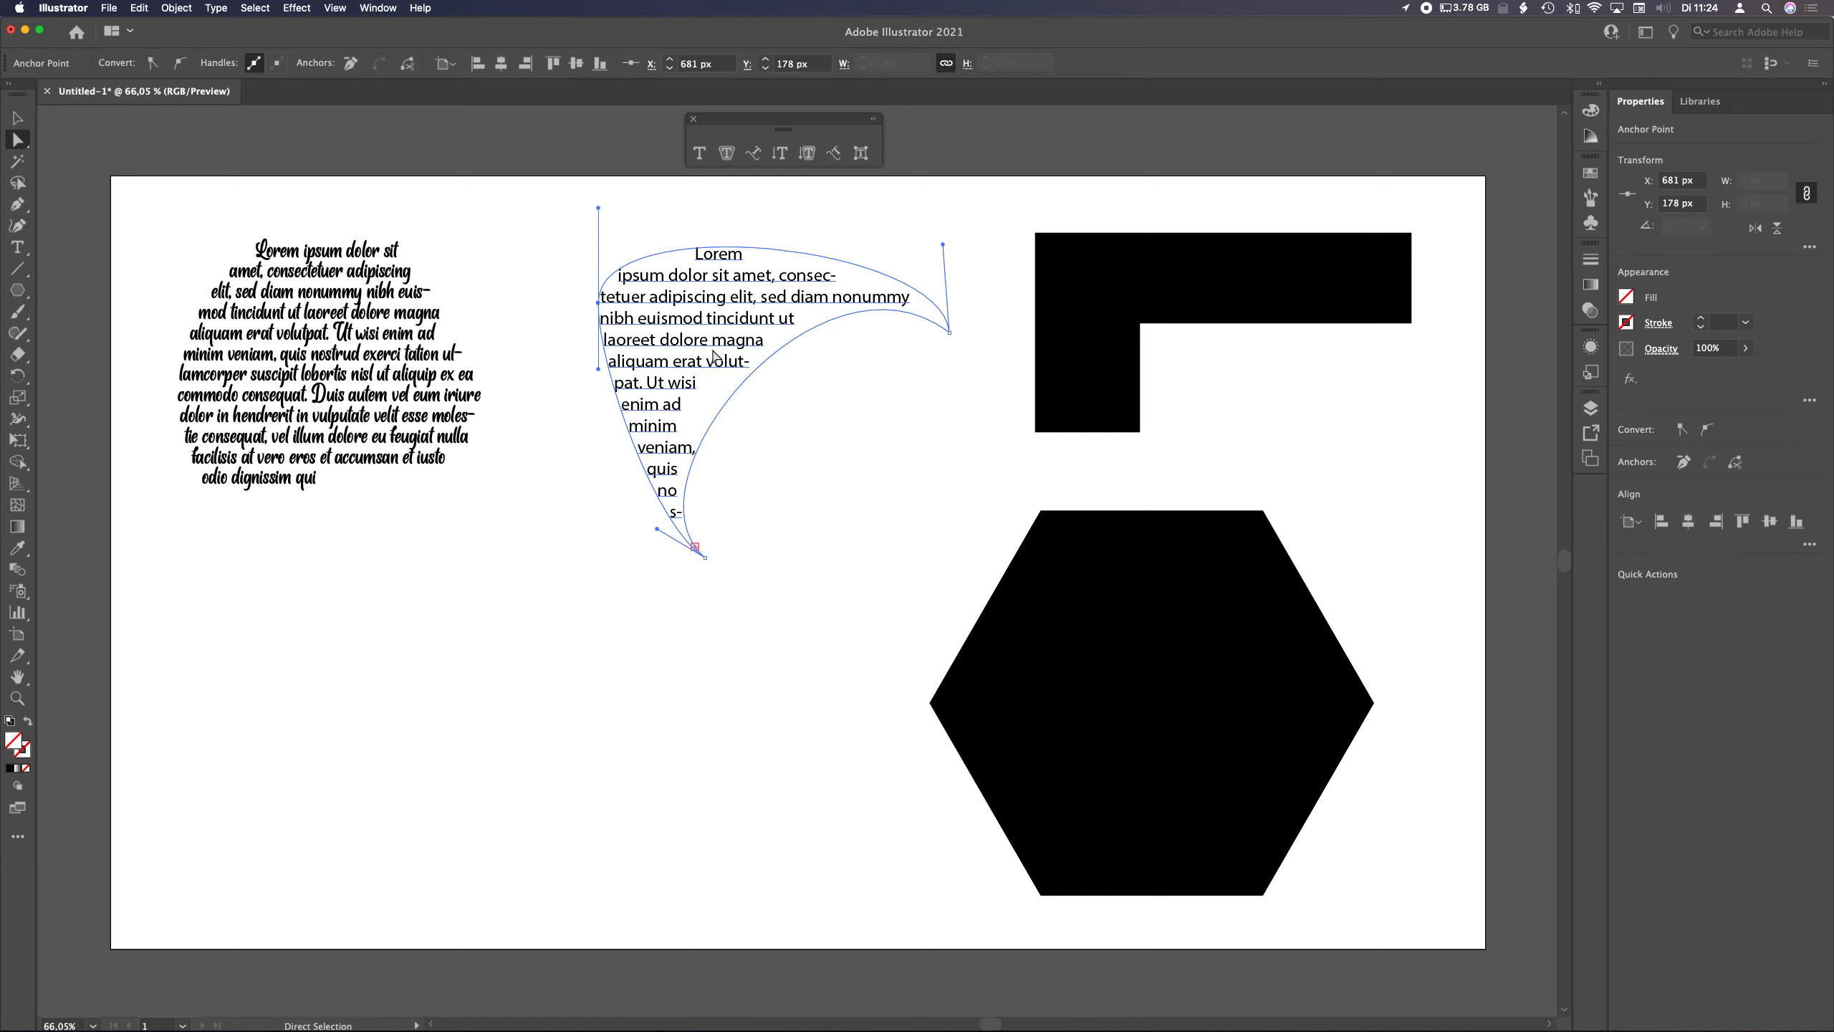
{"action": "key", "text": "v"}
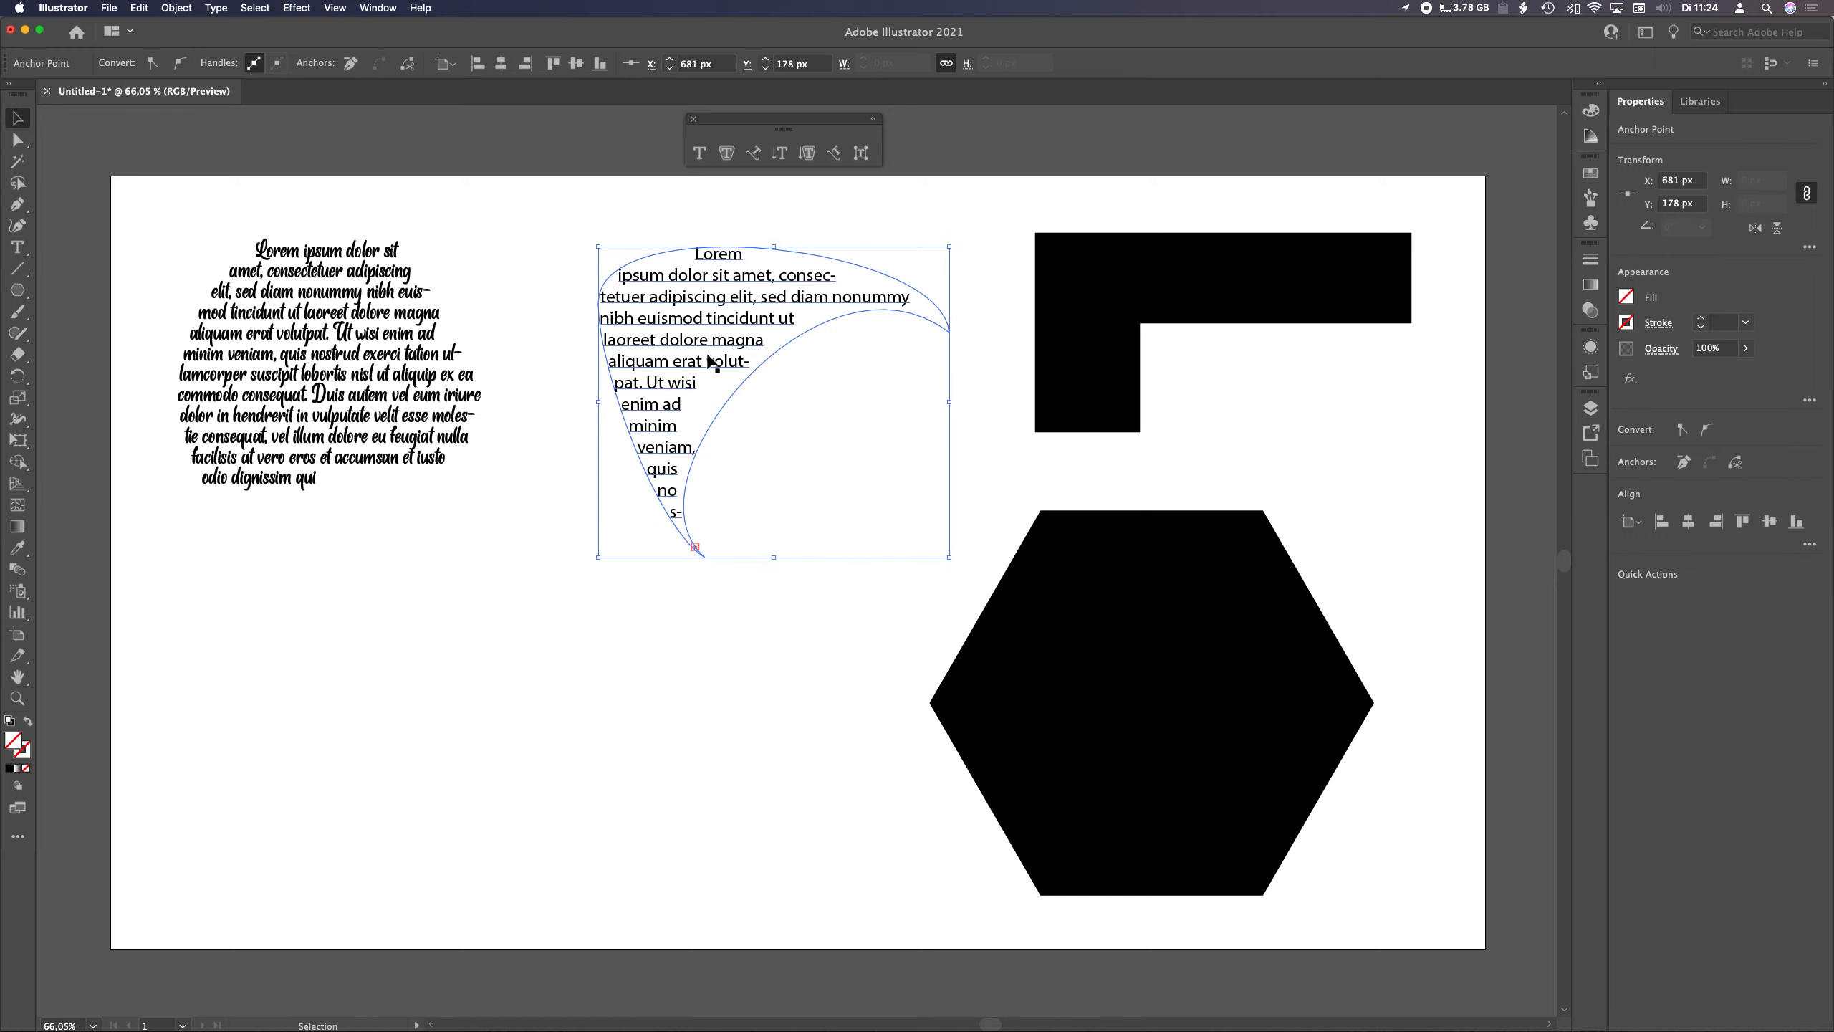
{"action": "left_click", "coordinate": [743, 574]}
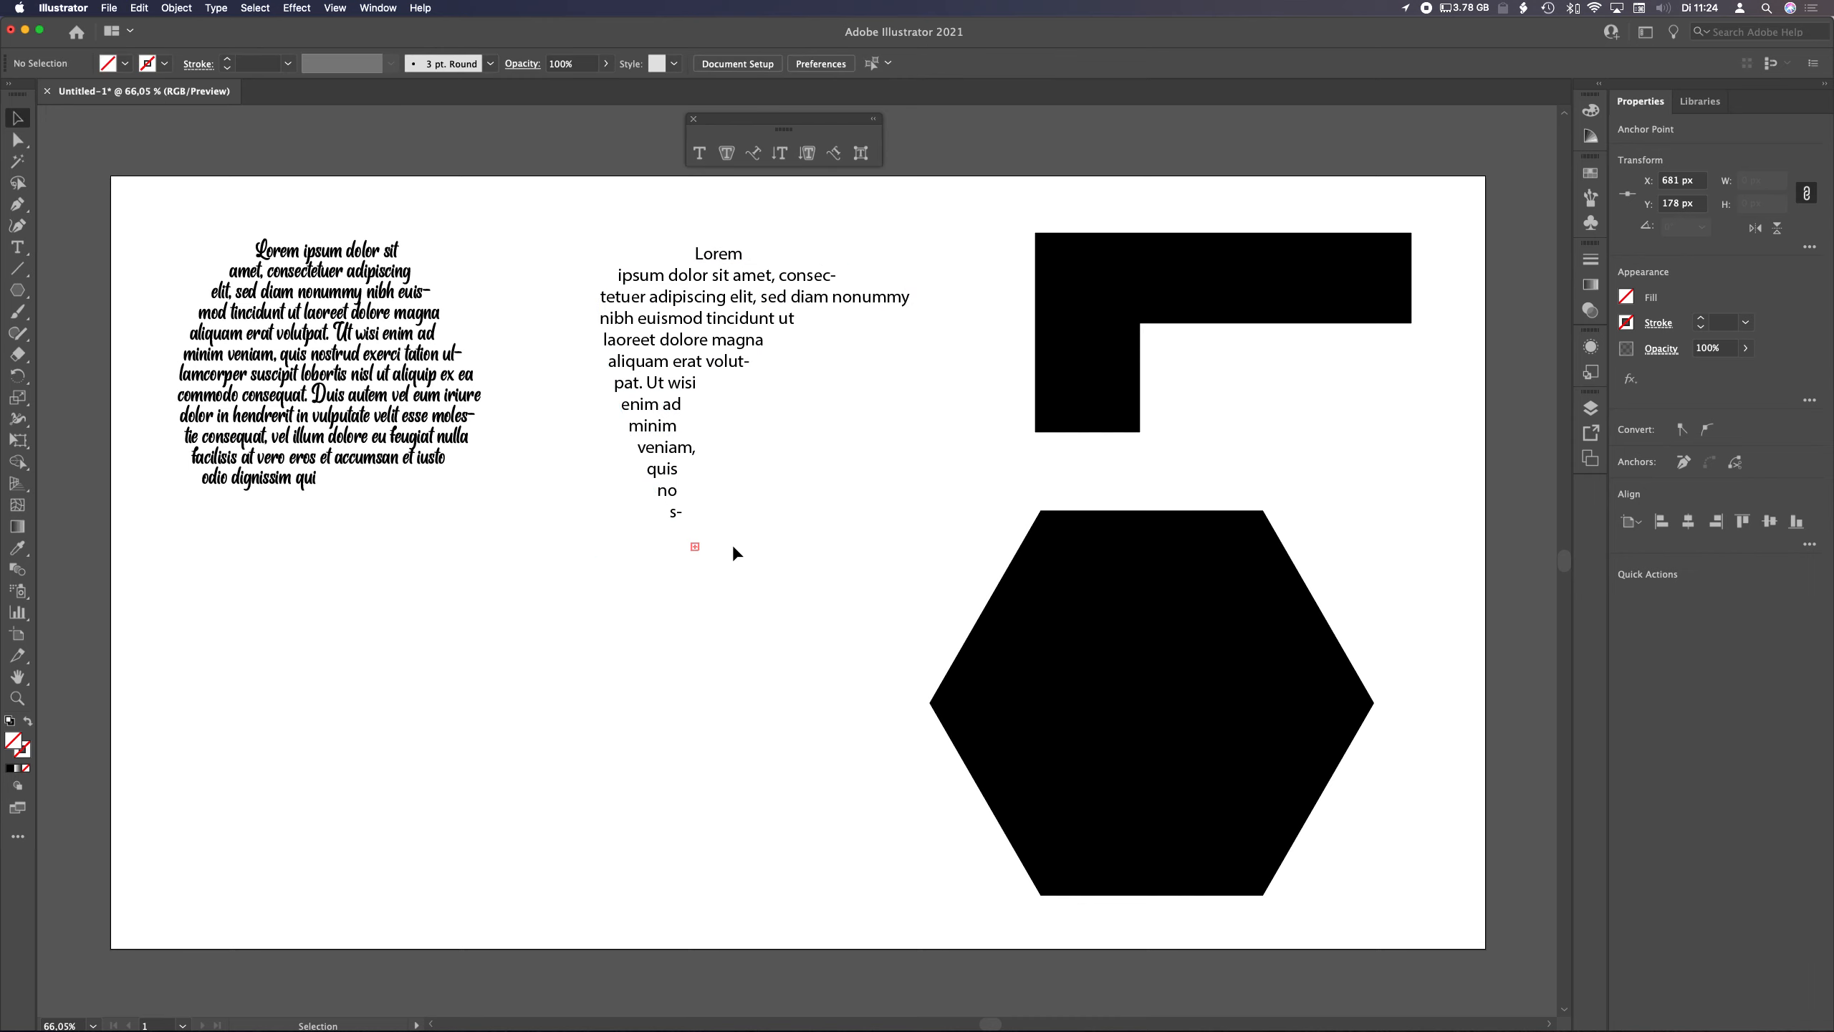
Reduce the middle text area's font size to 22 px
{"action": "left_click", "coordinate": [725, 384]}
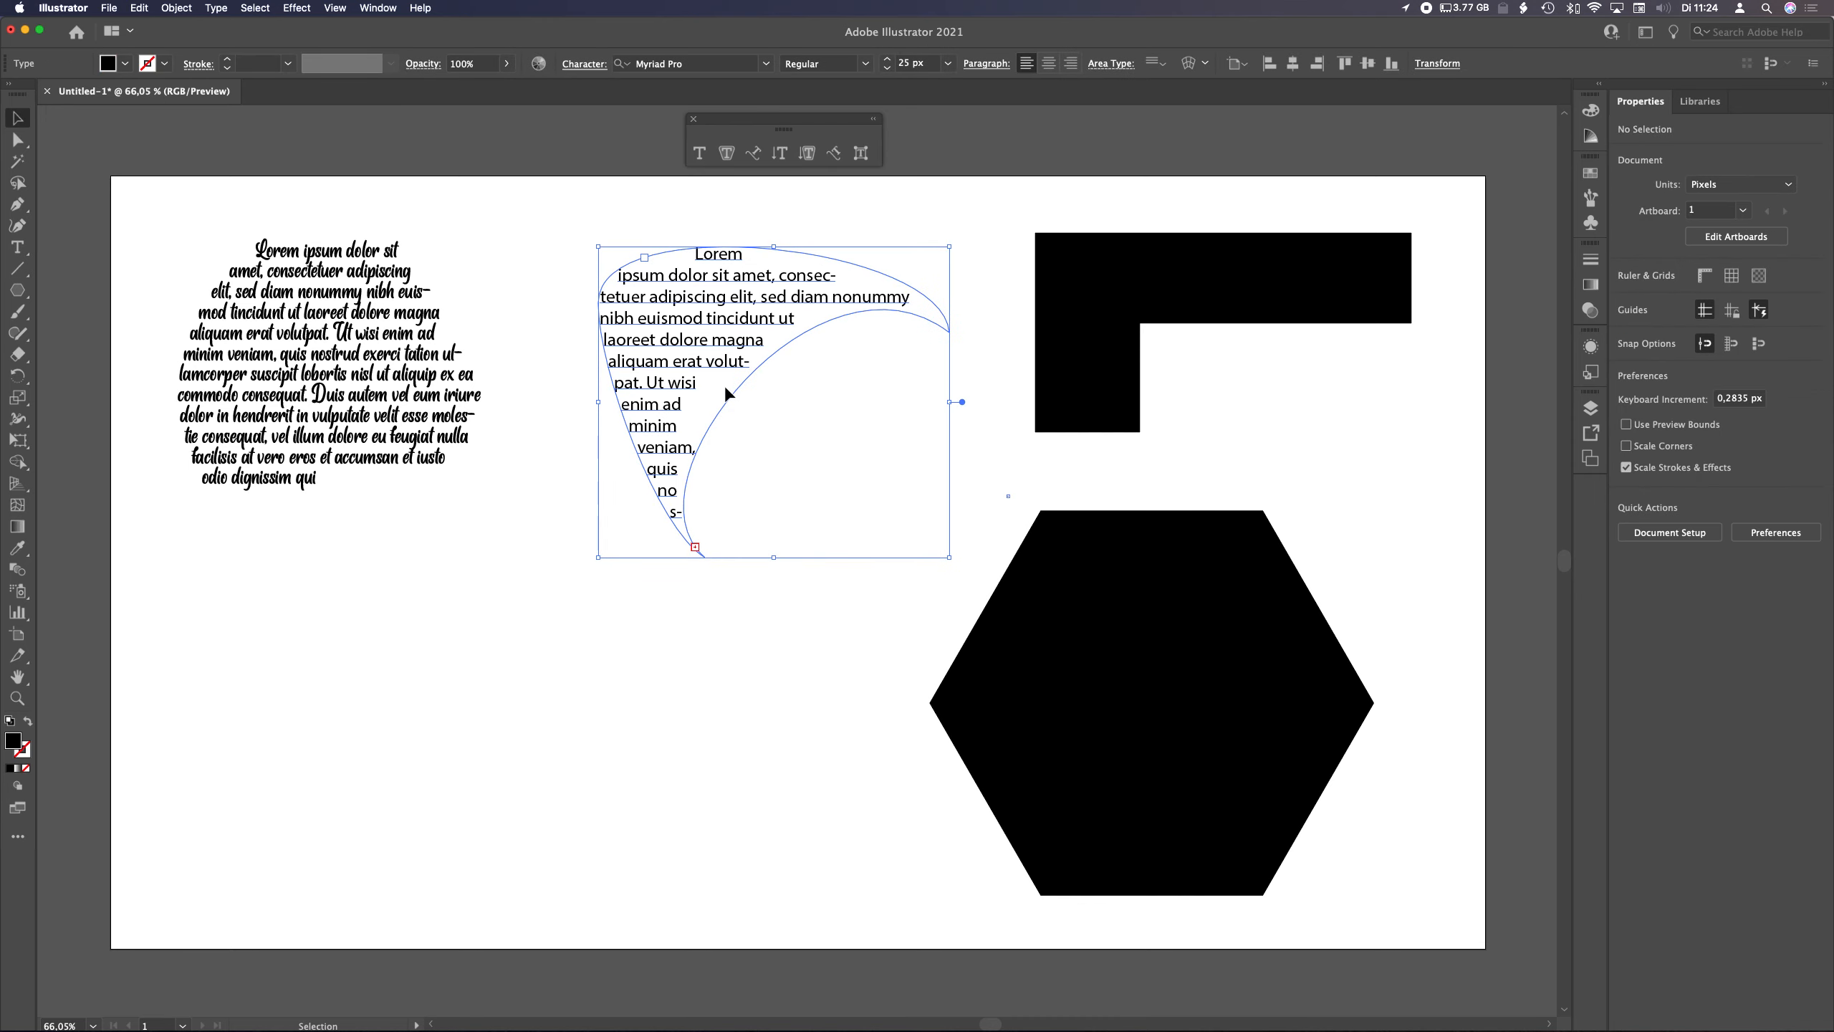
{"action": "left_click", "coordinate": [889, 69]}
{"action": "left_click", "coordinate": [888, 69]}
{"action": "left_click", "coordinate": [888, 68]}
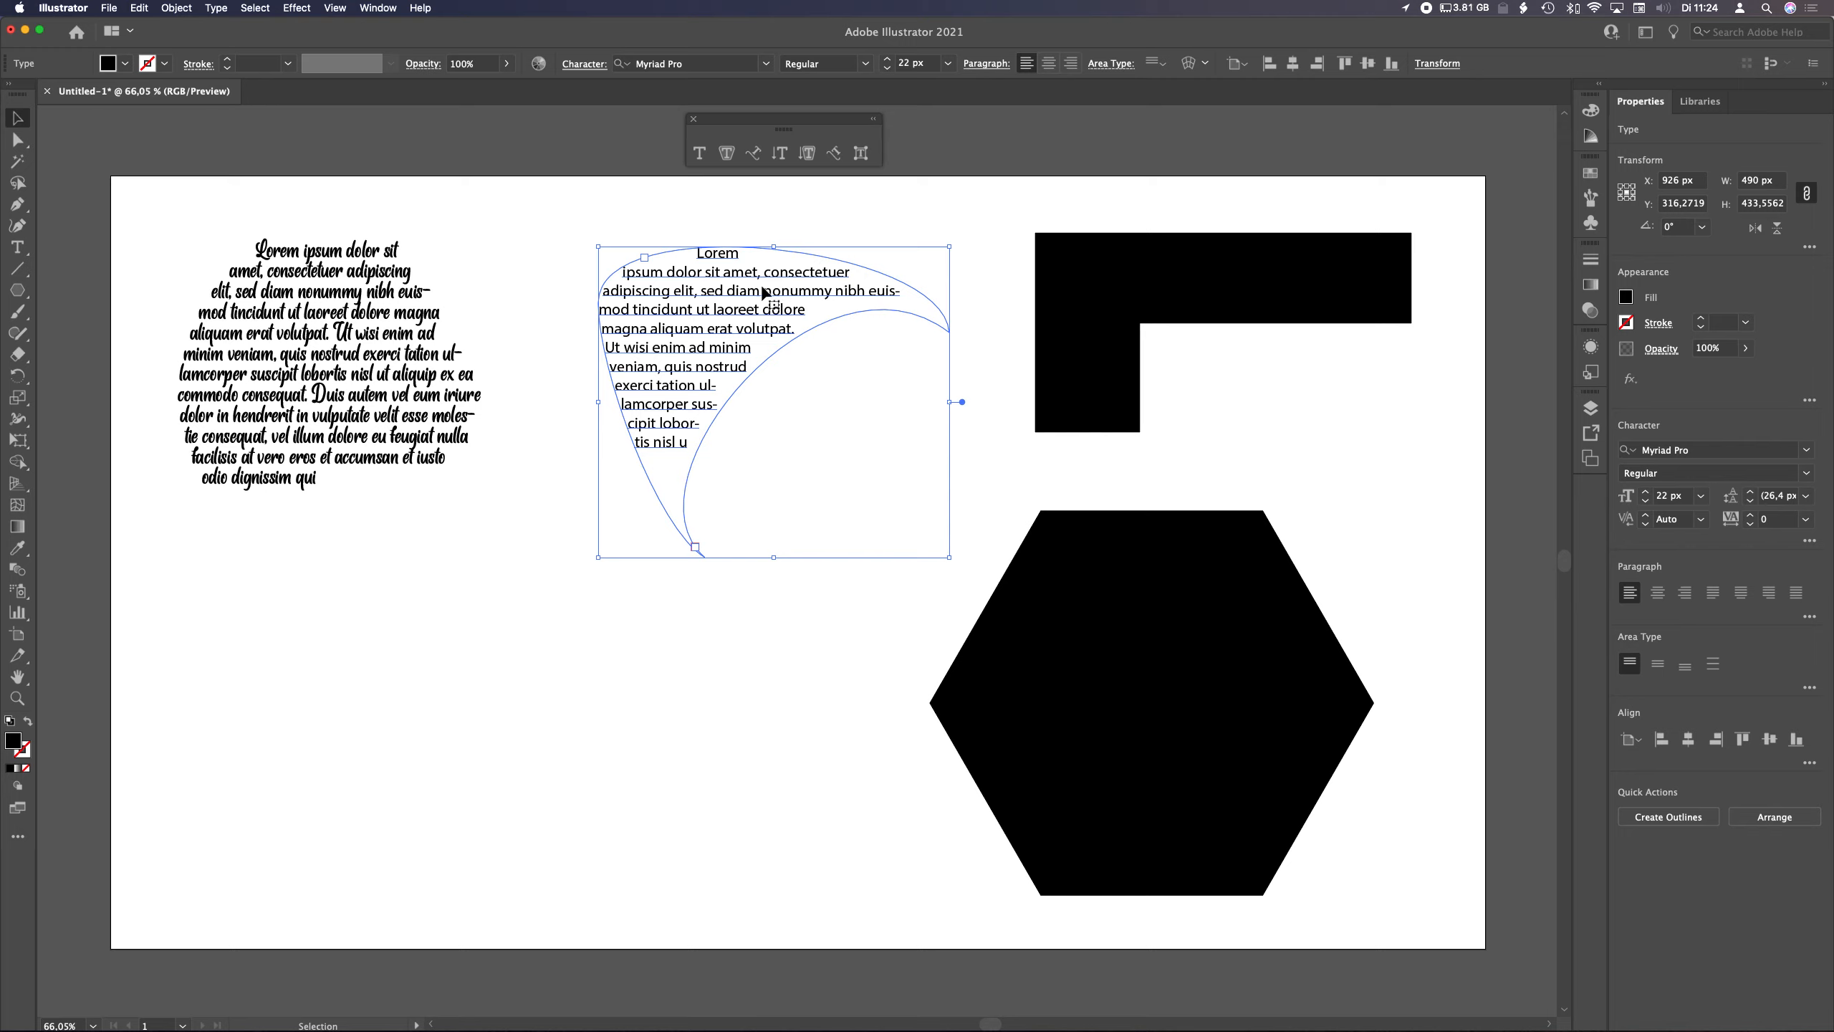
{"action": "left_click", "coordinate": [720, 623]}
Insert line breaks into the last lines of the middle text to reflow its ending
{"action": "left_click", "coordinate": [707, 442]}
{"action": "double_click", "coordinate": [679, 449]}
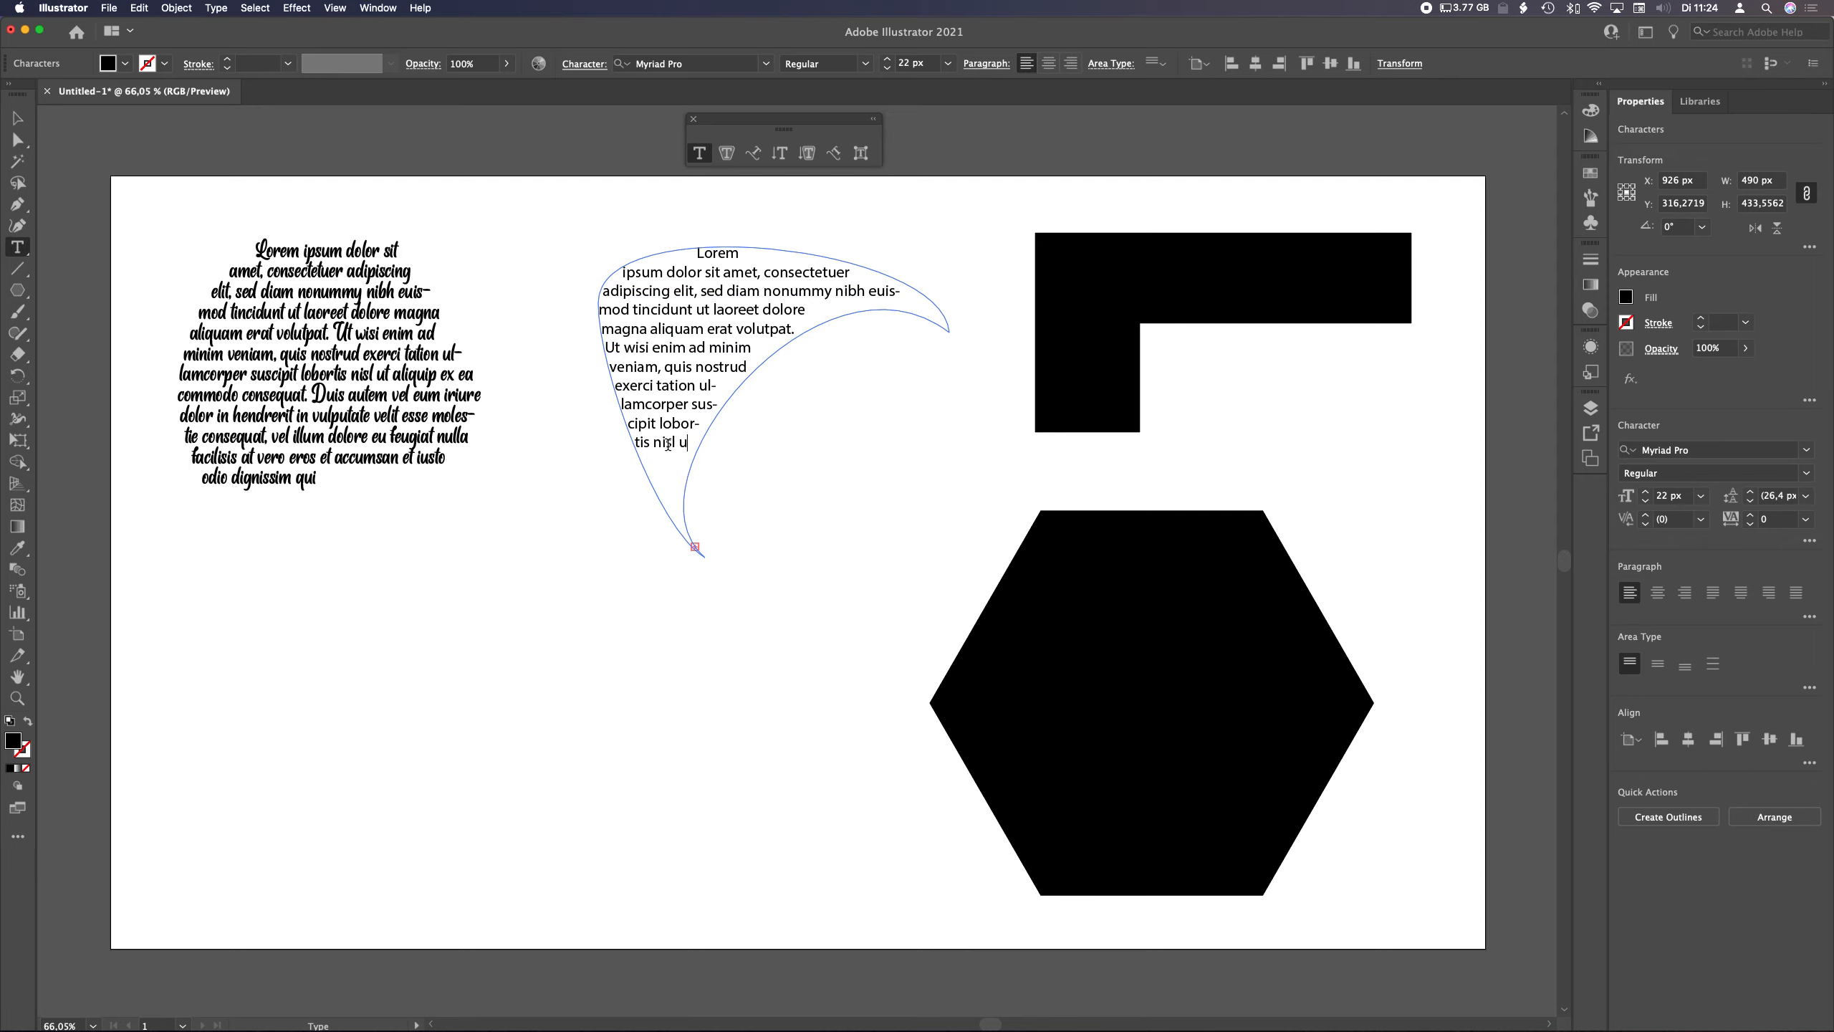
{"action": "left_click", "coordinate": [666, 442]}
{"action": "left_click", "coordinate": [671, 424]}
{"action": "left_click", "coordinate": [650, 425]}
{"action": "left_click", "coordinate": [658, 442]}
{"action": "key", "text": "Return"}
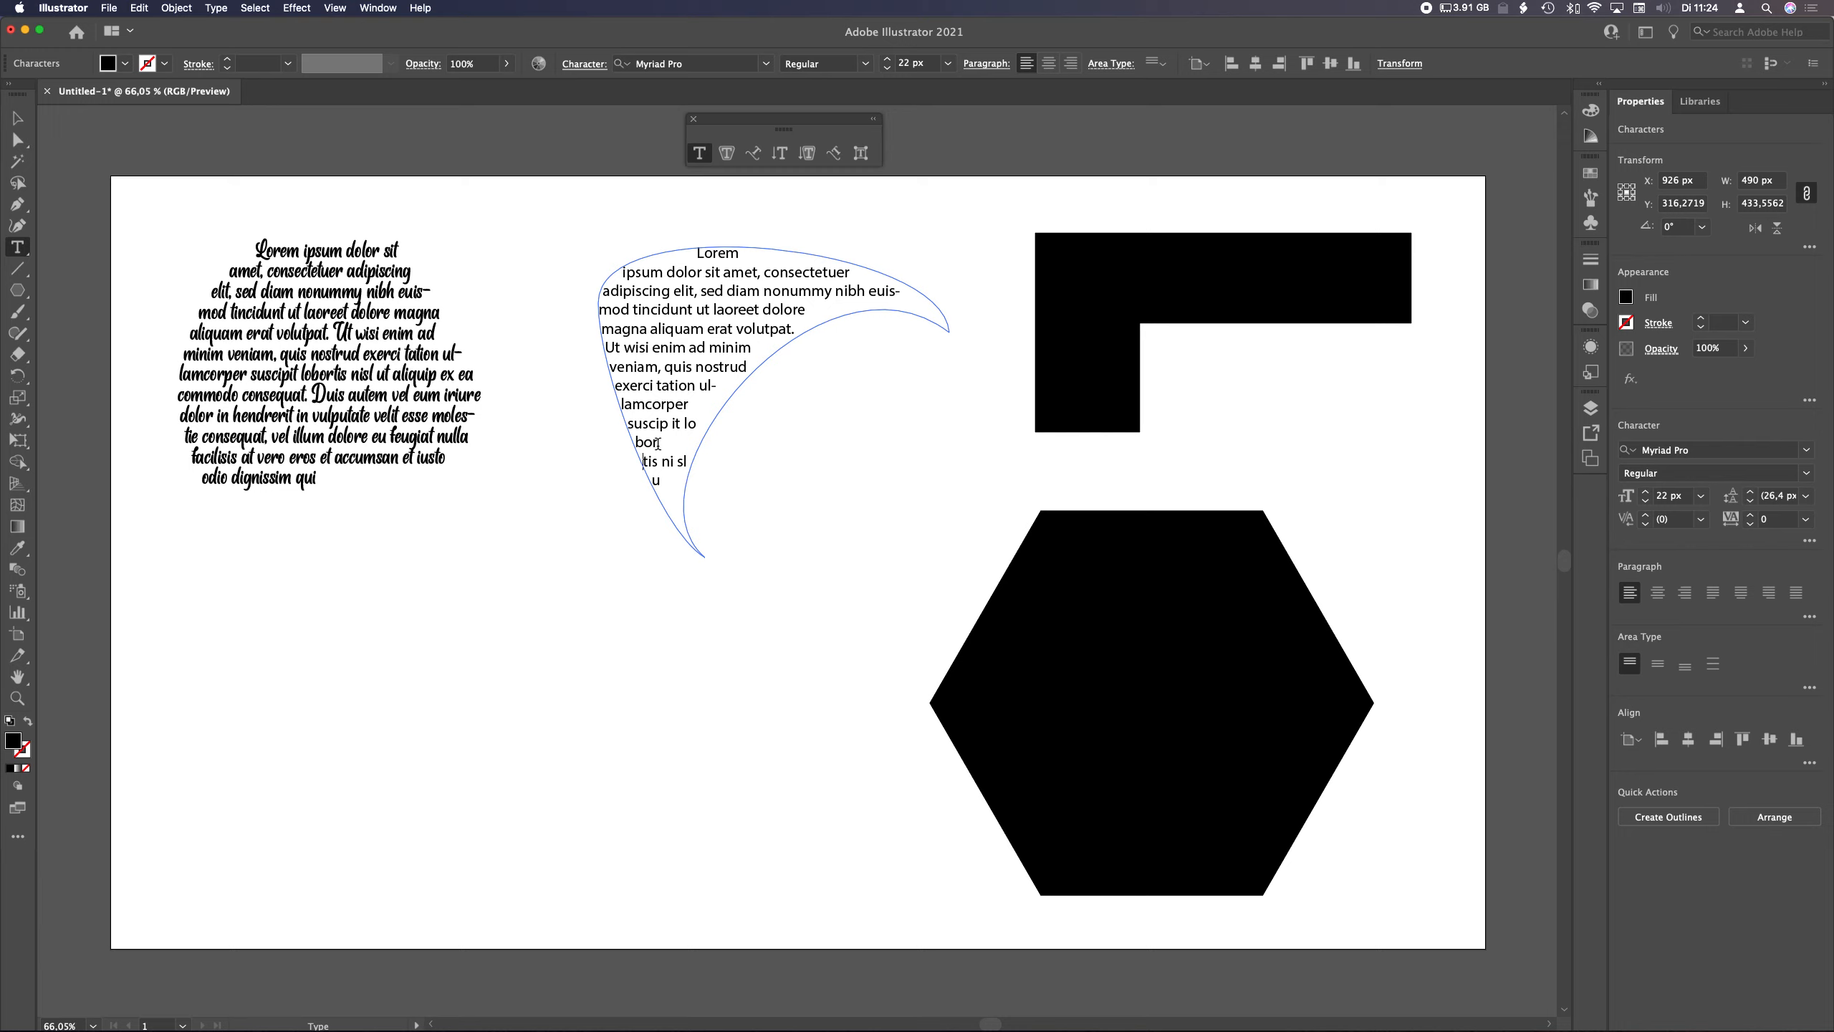
{"action": "left_click", "coordinate": [679, 460]}
{"action": "key", "text": "Return"}
{"action": "key", "text": "Escape"}
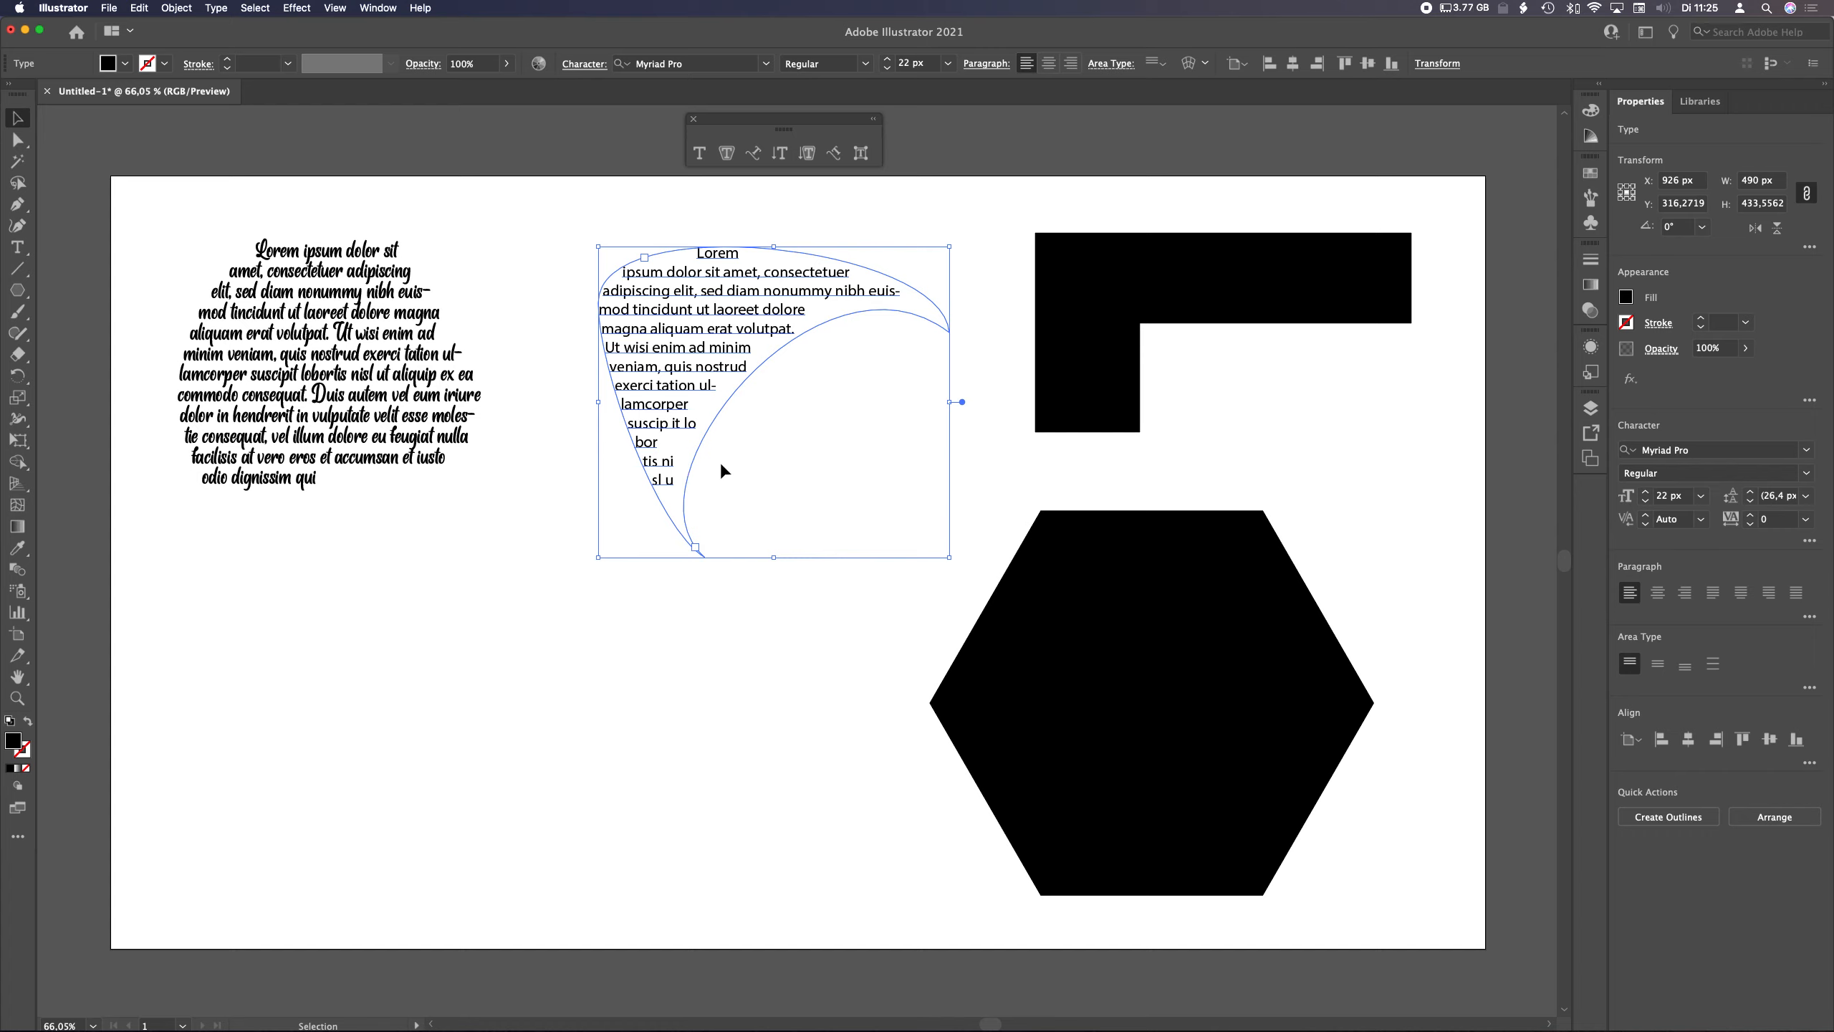
Turn the black L-shaped path into an area text container filled with placeholder text
{"action": "left_click", "coordinate": [1057, 372]}
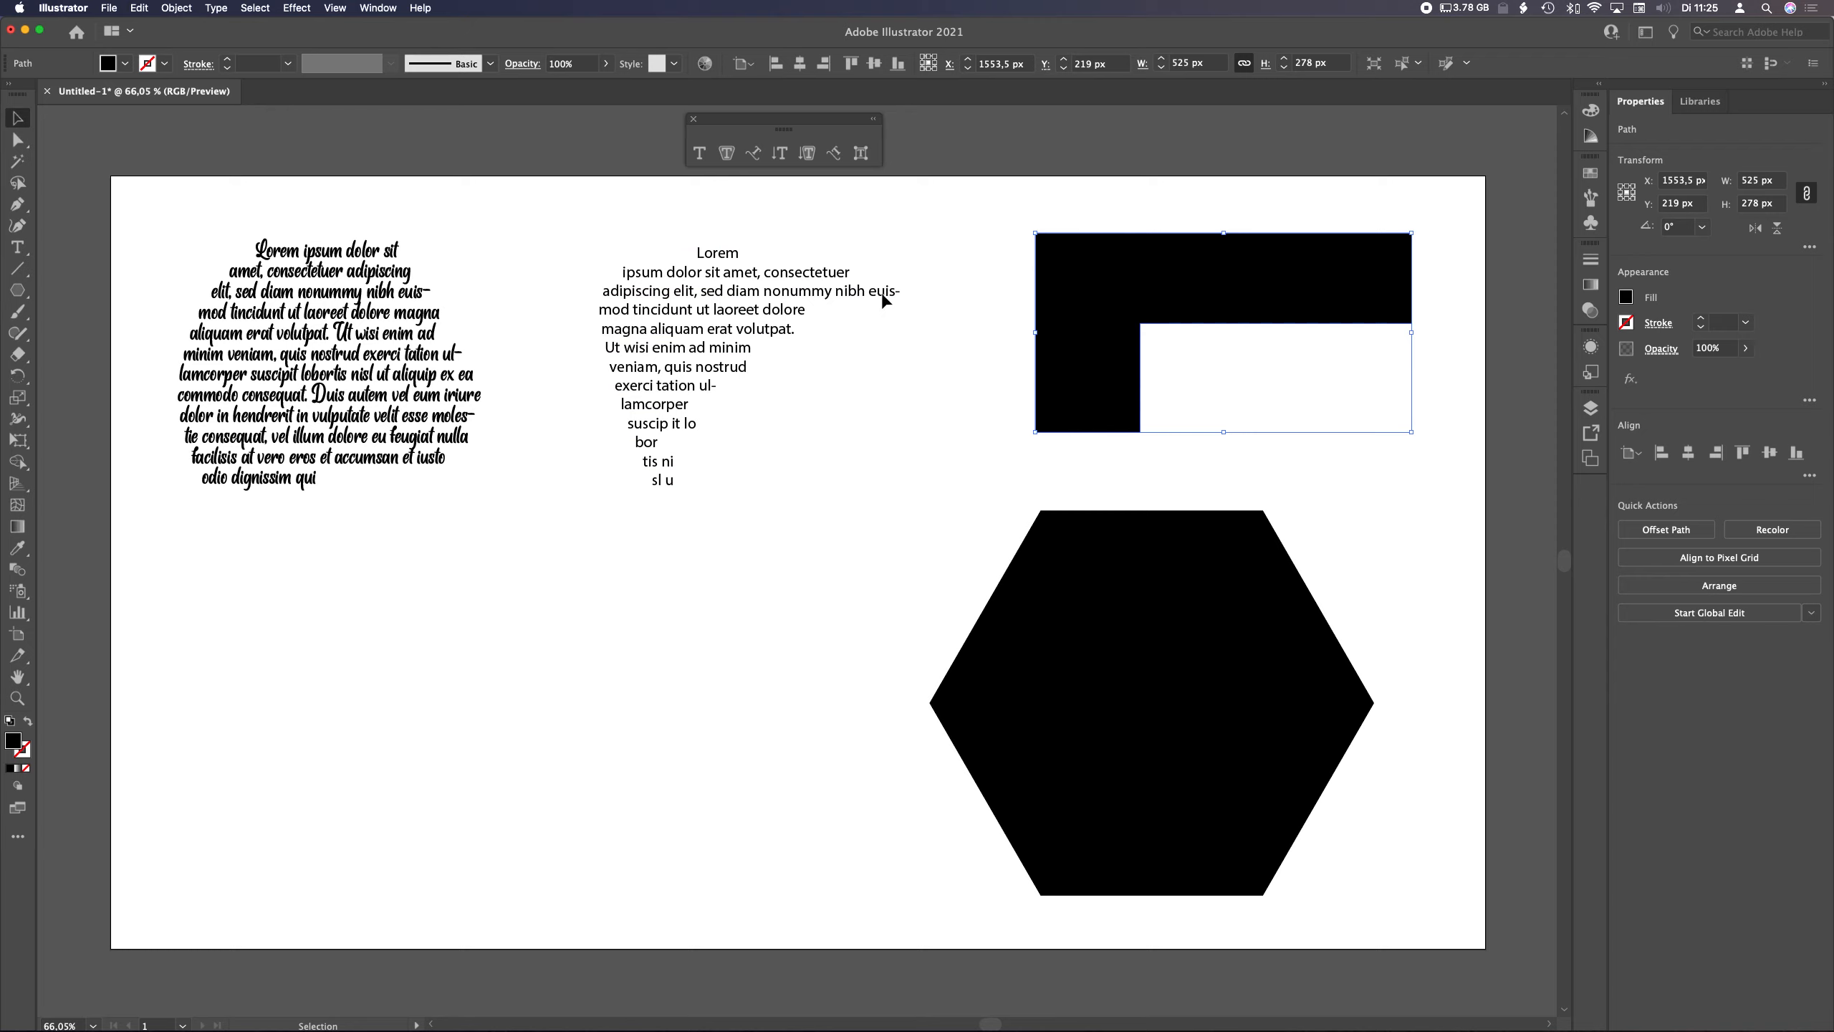
{"action": "left_click", "coordinate": [726, 154]}
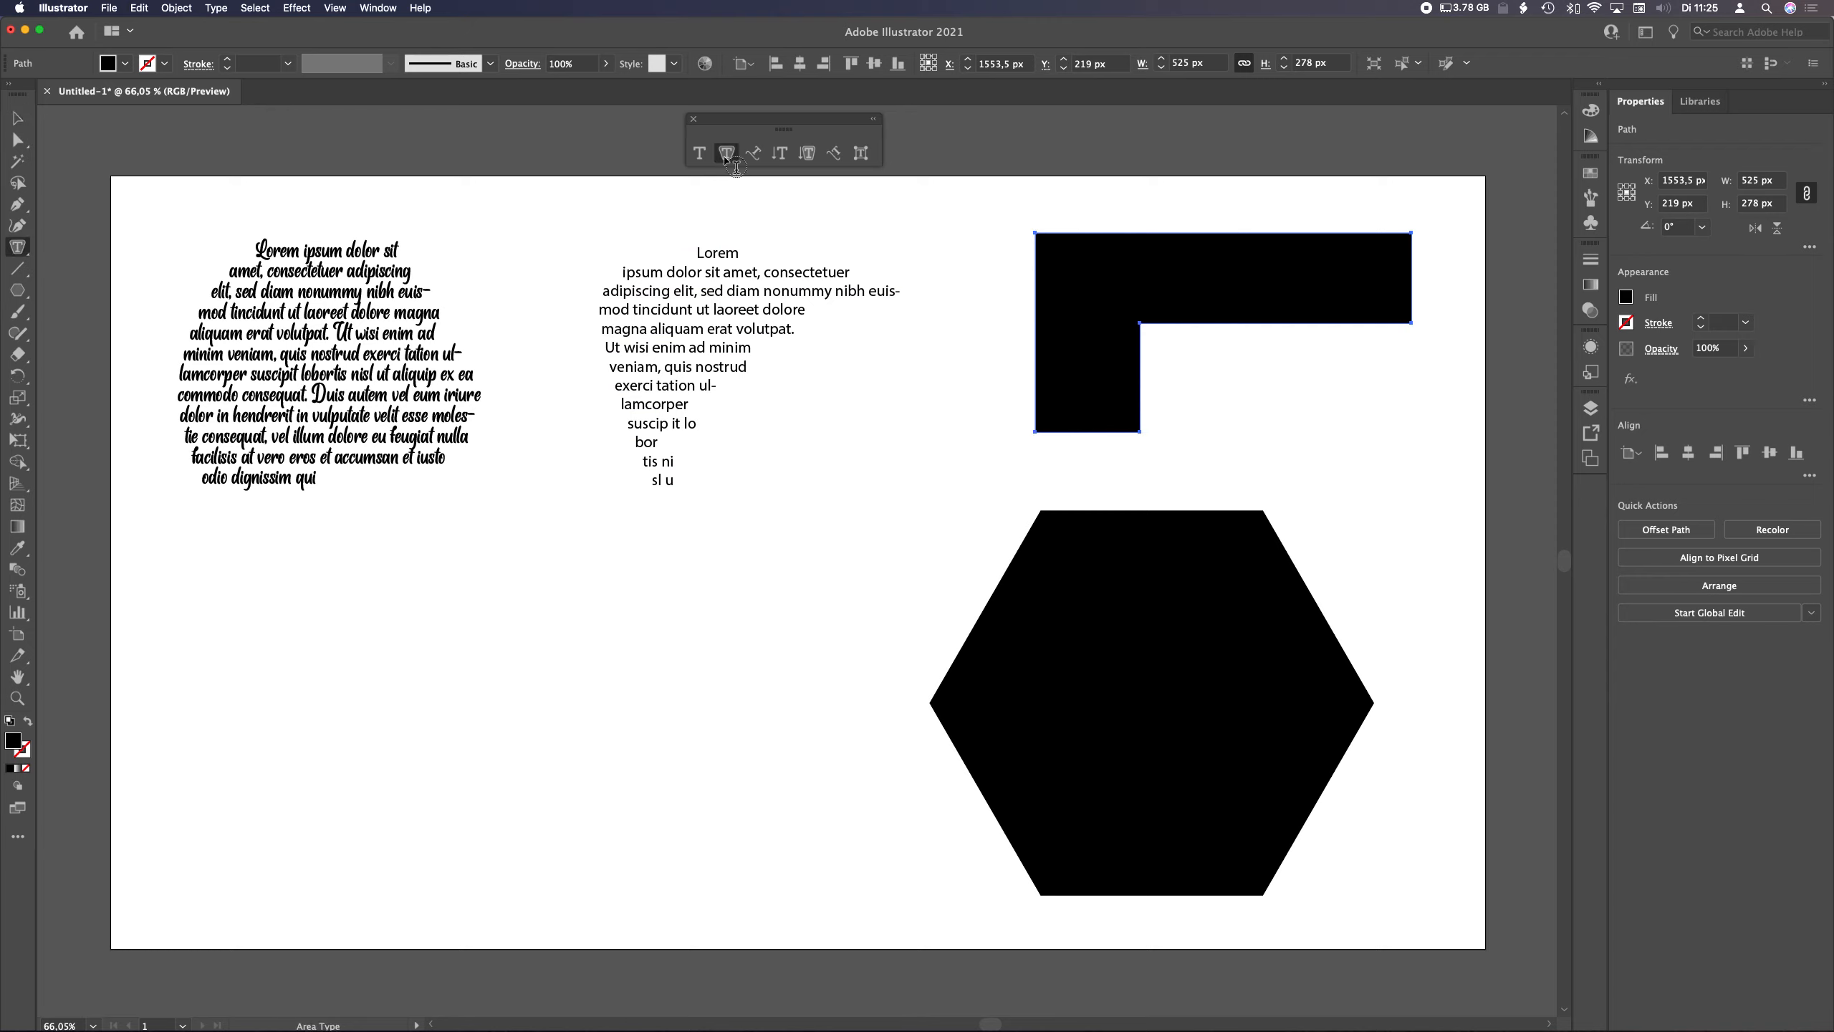
{"action": "left_click", "coordinate": [1089, 284]}
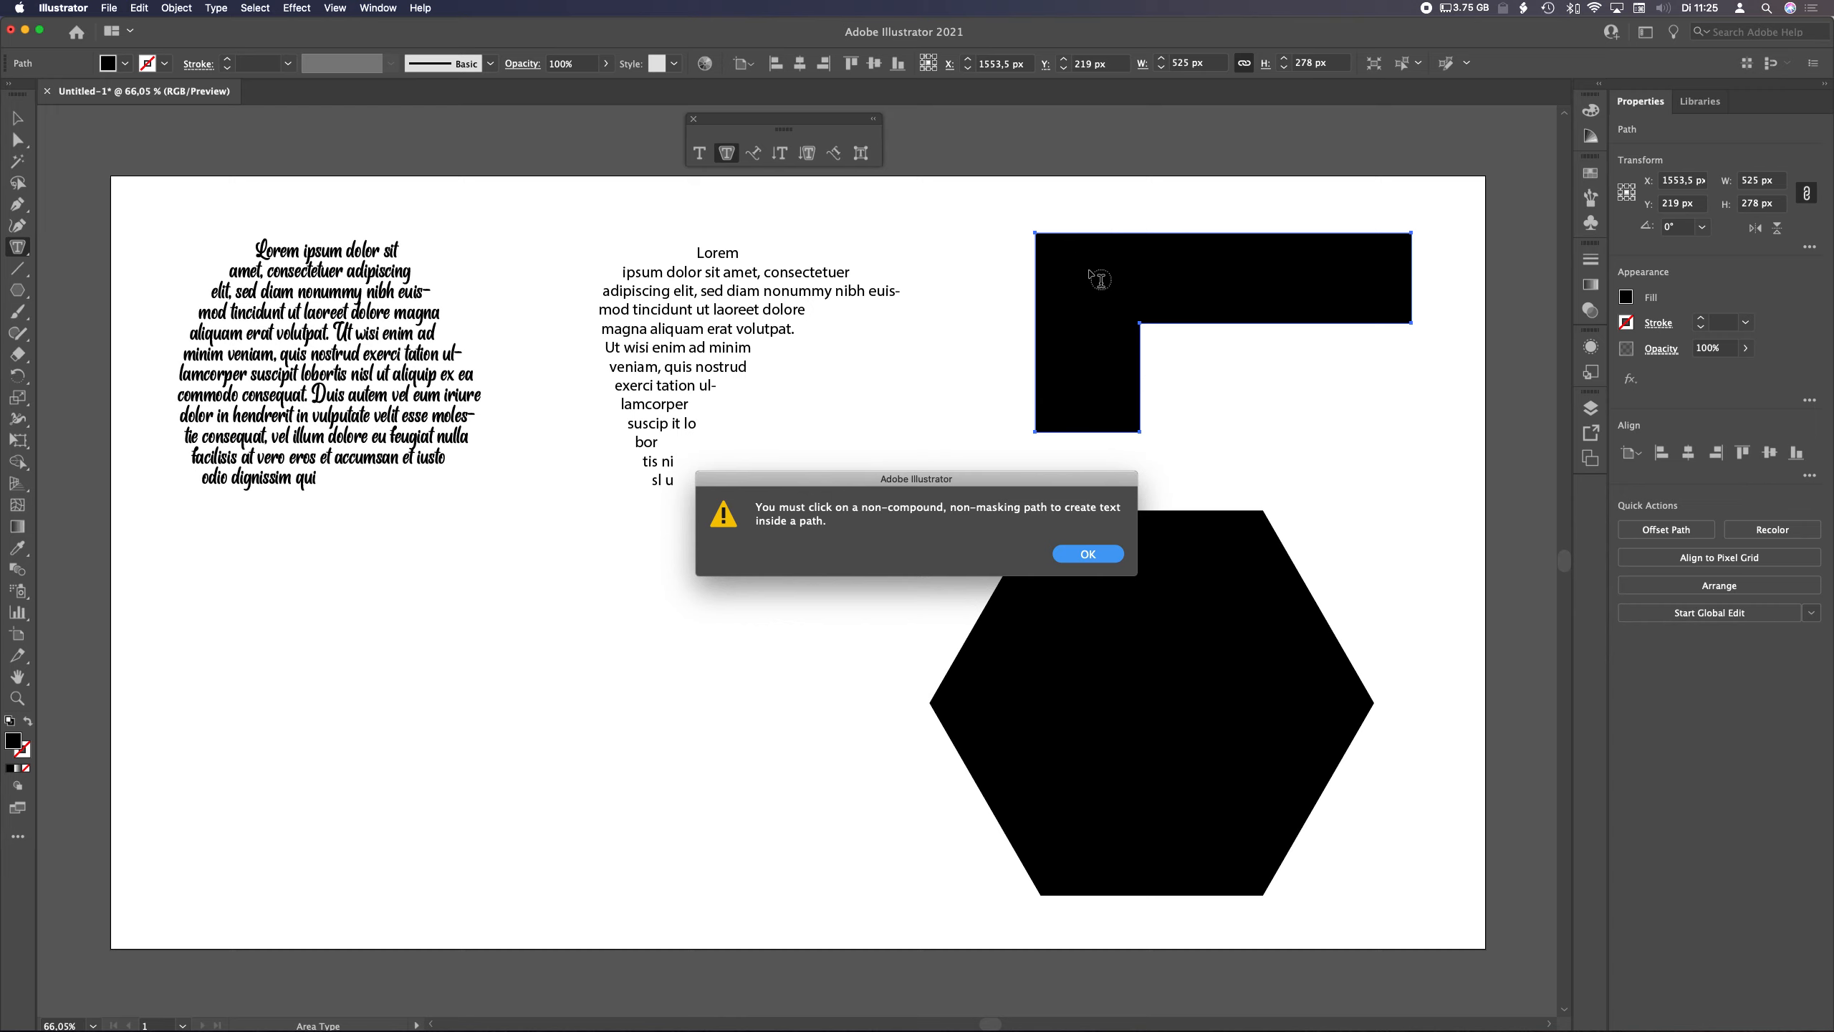
{"action": "left_click", "coordinate": [1106, 557]}
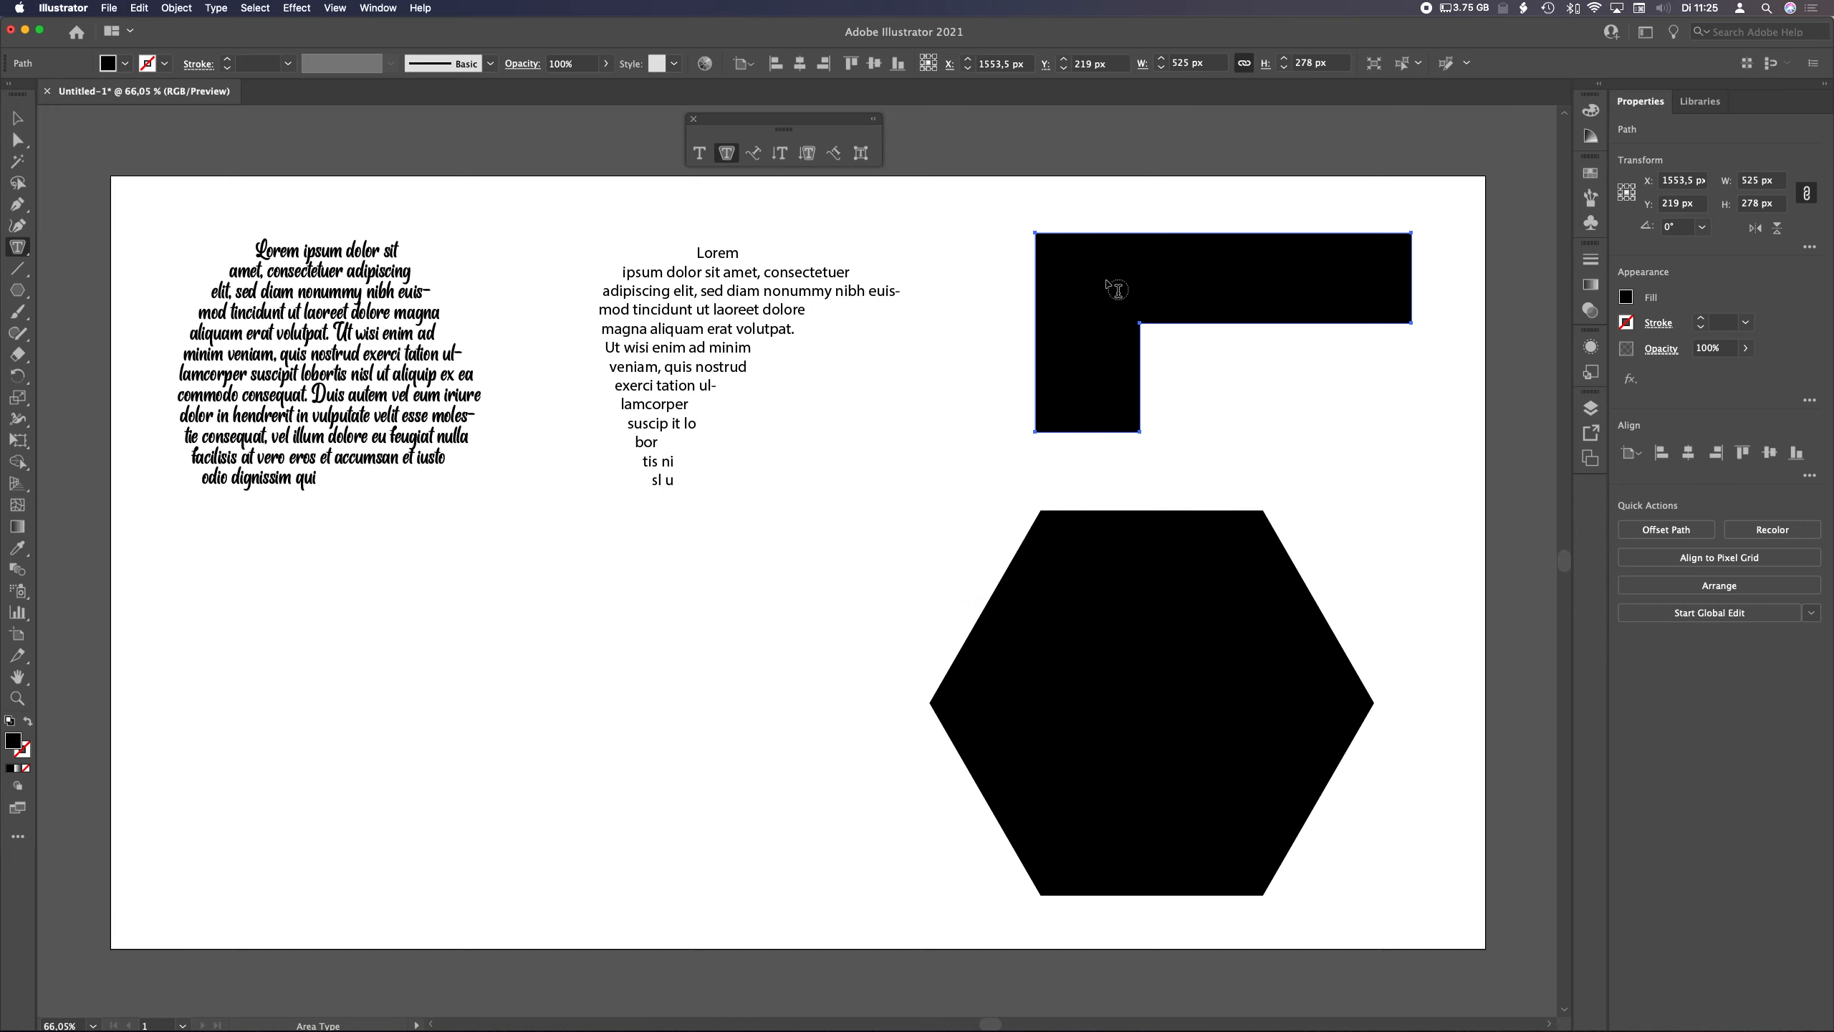
{"action": "left_click", "coordinate": [1107, 235]}
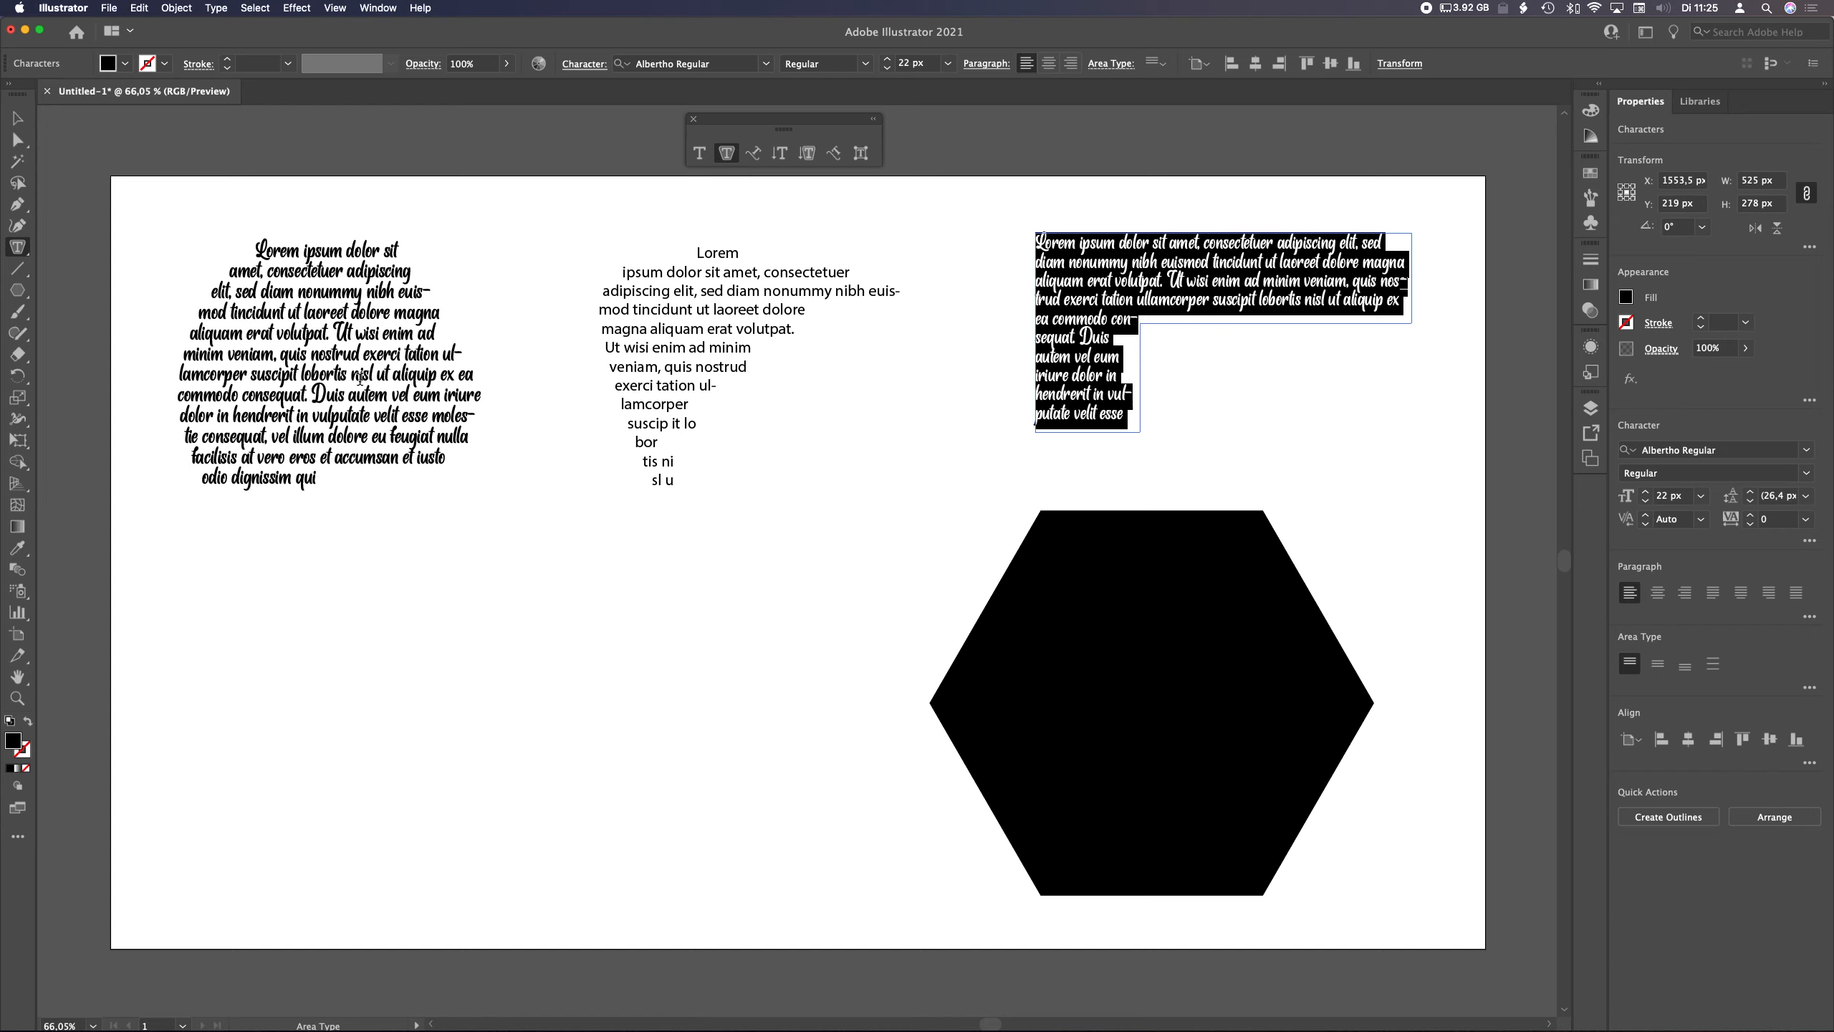
Fill the hexagon with area placeholder text and center-align its paragraphs
{"action": "left_click", "coordinate": [1150, 521]}
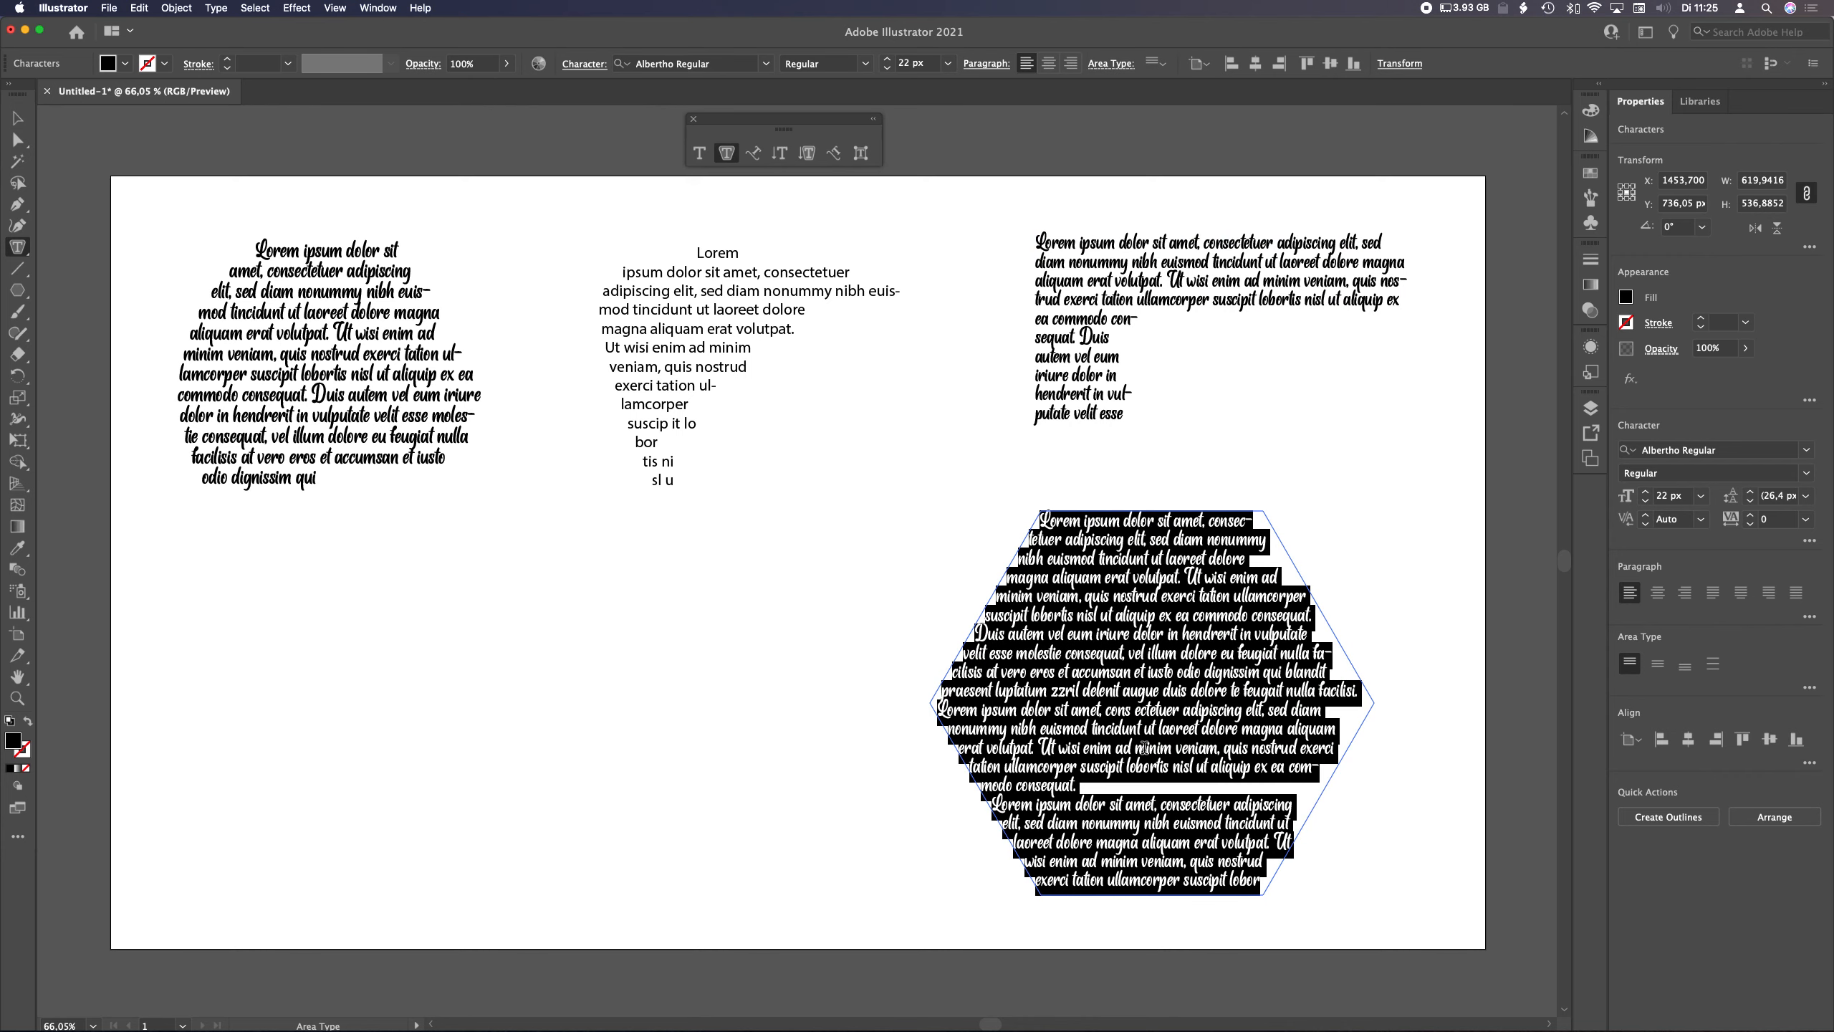
{"action": "key", "text": "Escape"}
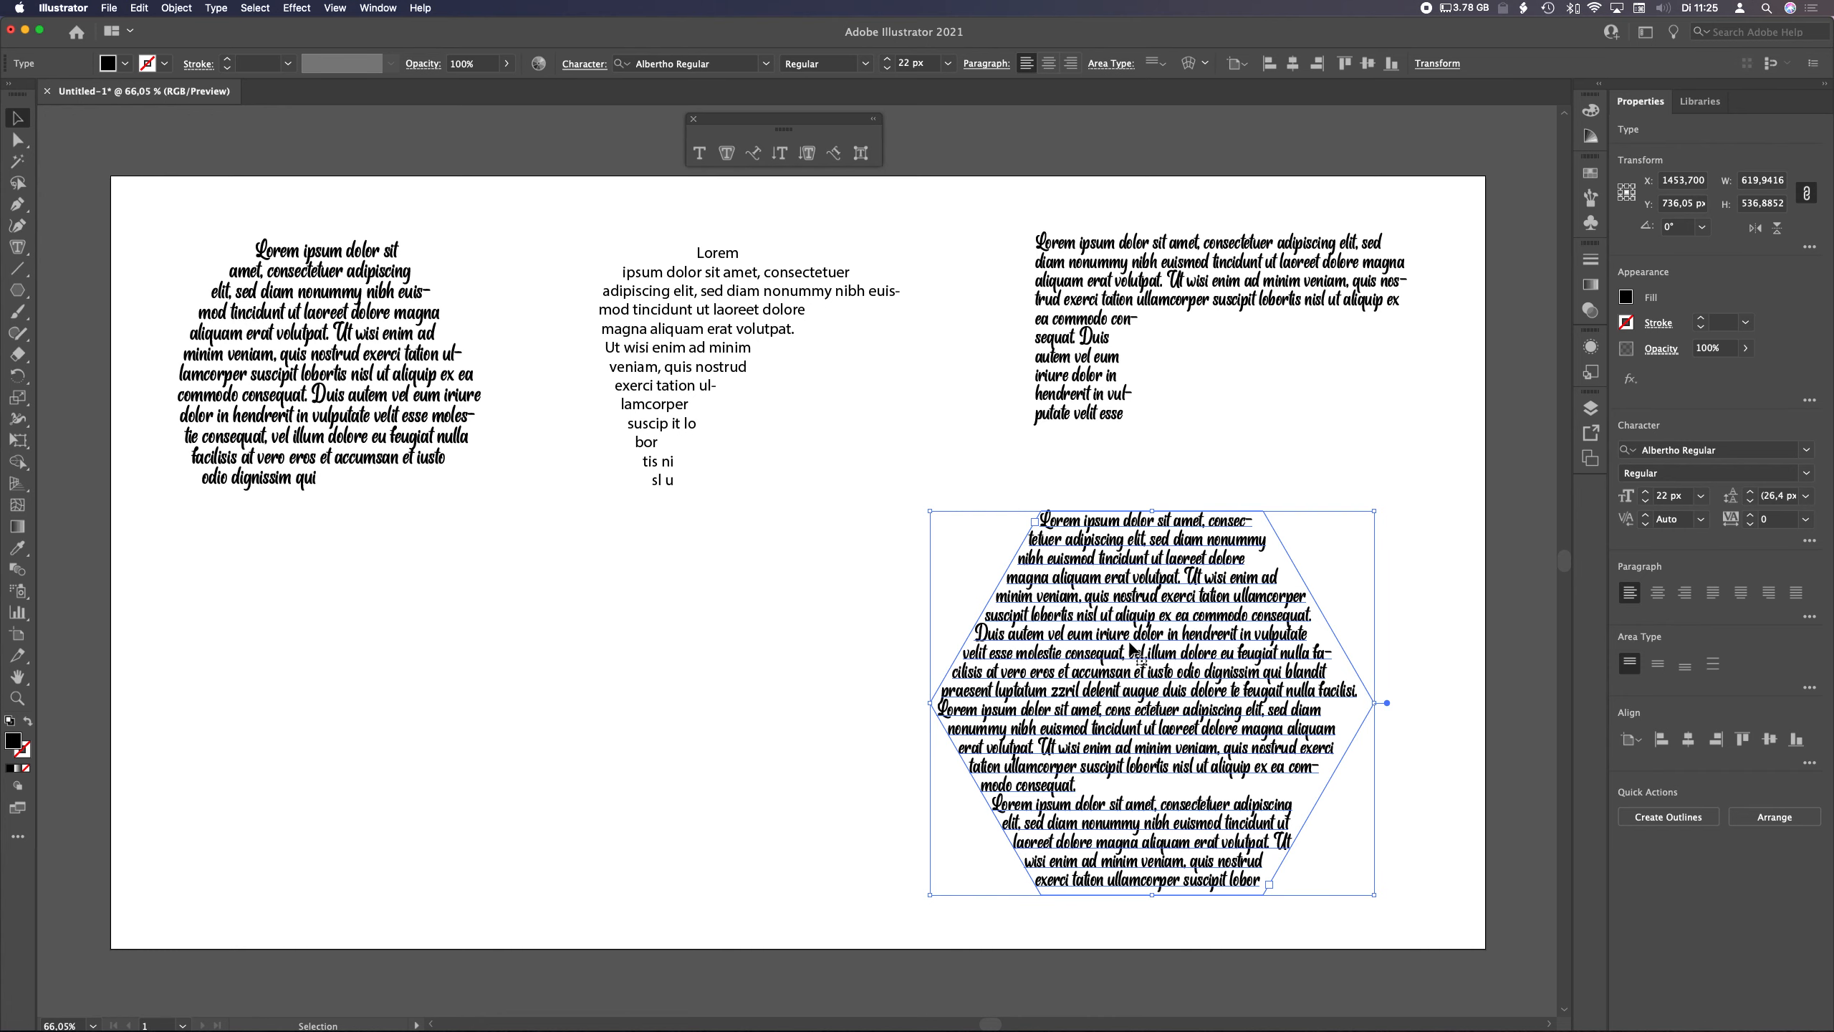
{"action": "left_click", "coordinate": [1049, 65]}
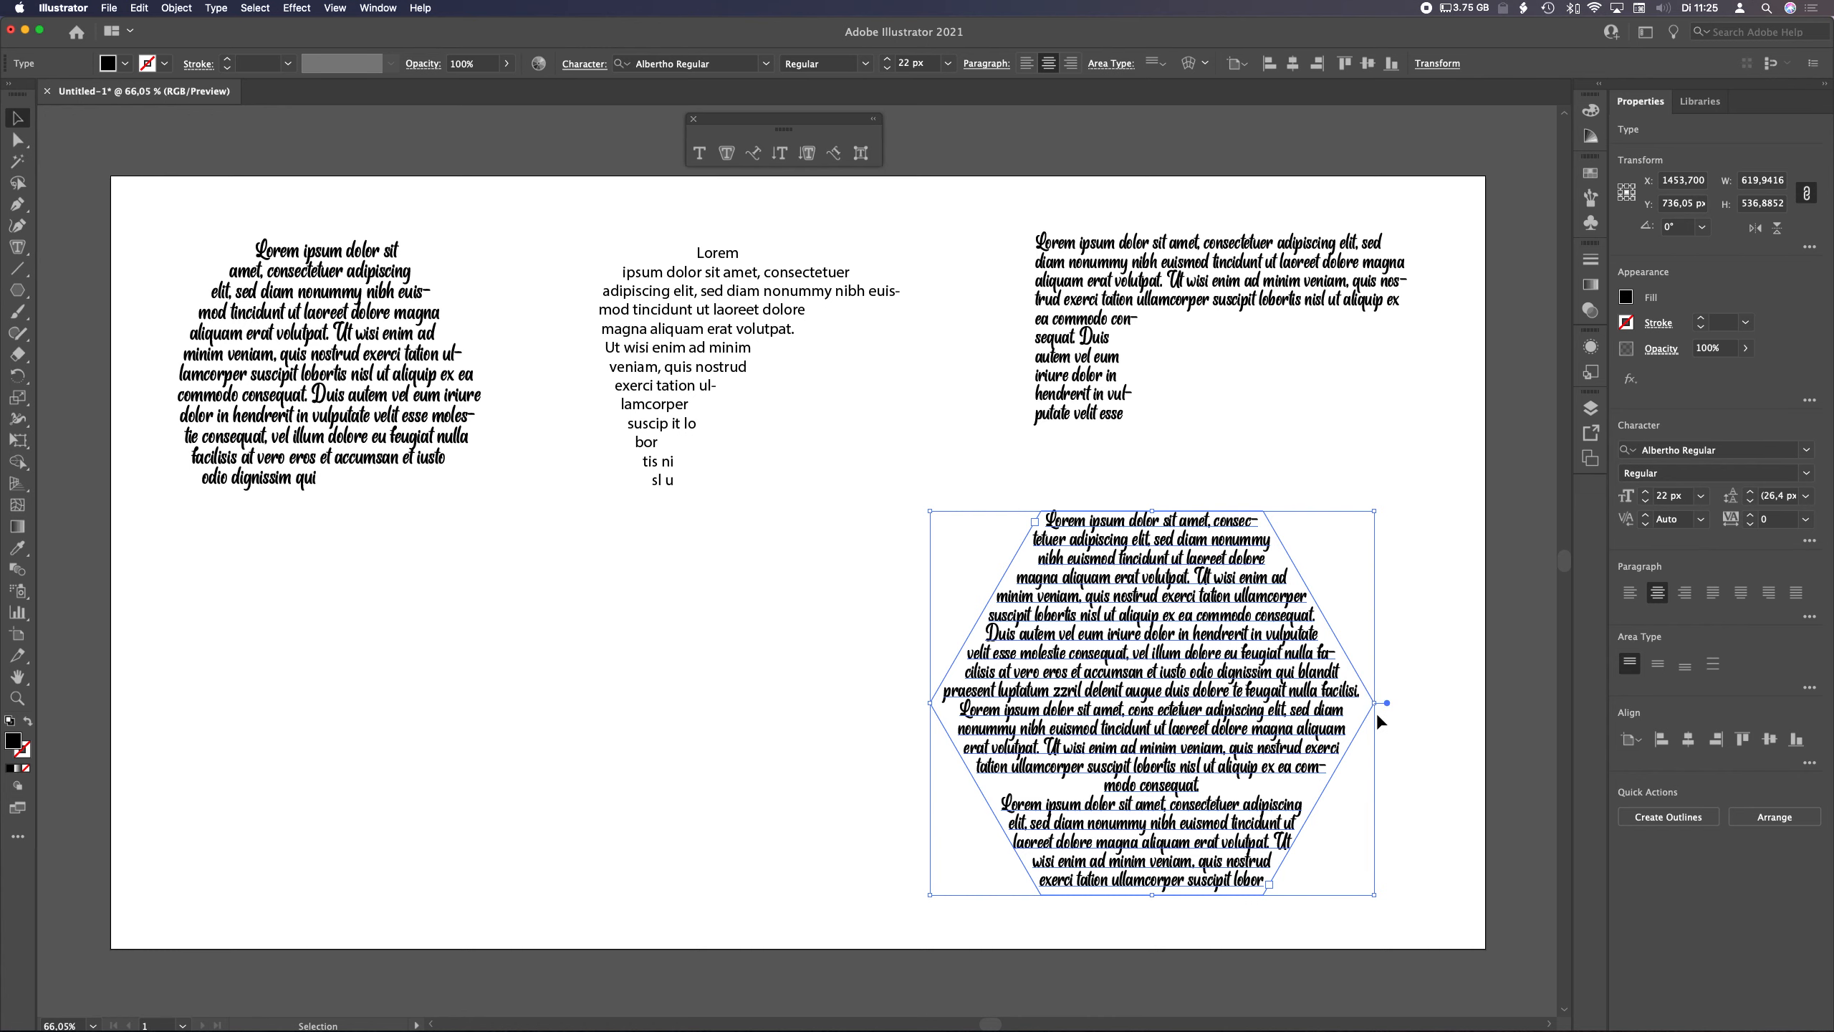
Reshape the hexagon text area by moving its right vertex inward and its left vertex further outward
{"action": "key", "text": "a"}
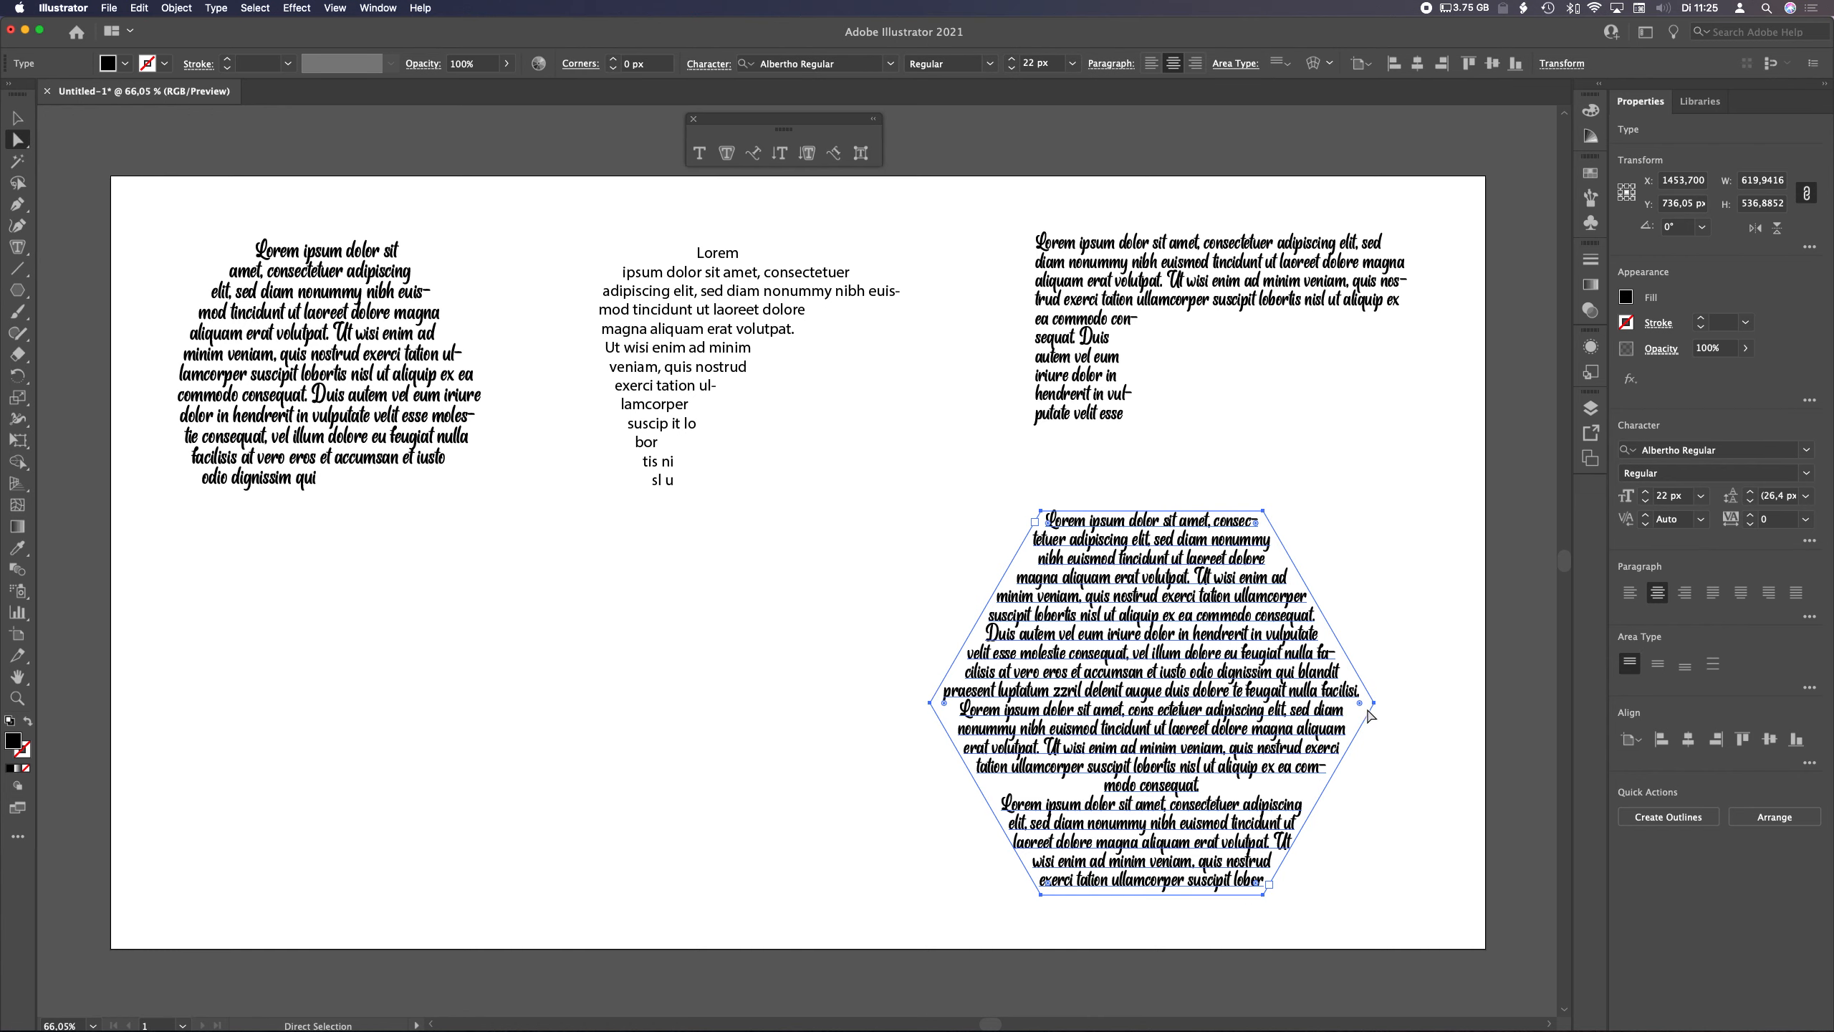
{"action": "left_click_drag", "start_coordinate": [1374, 704], "coordinate": [1260, 703]}
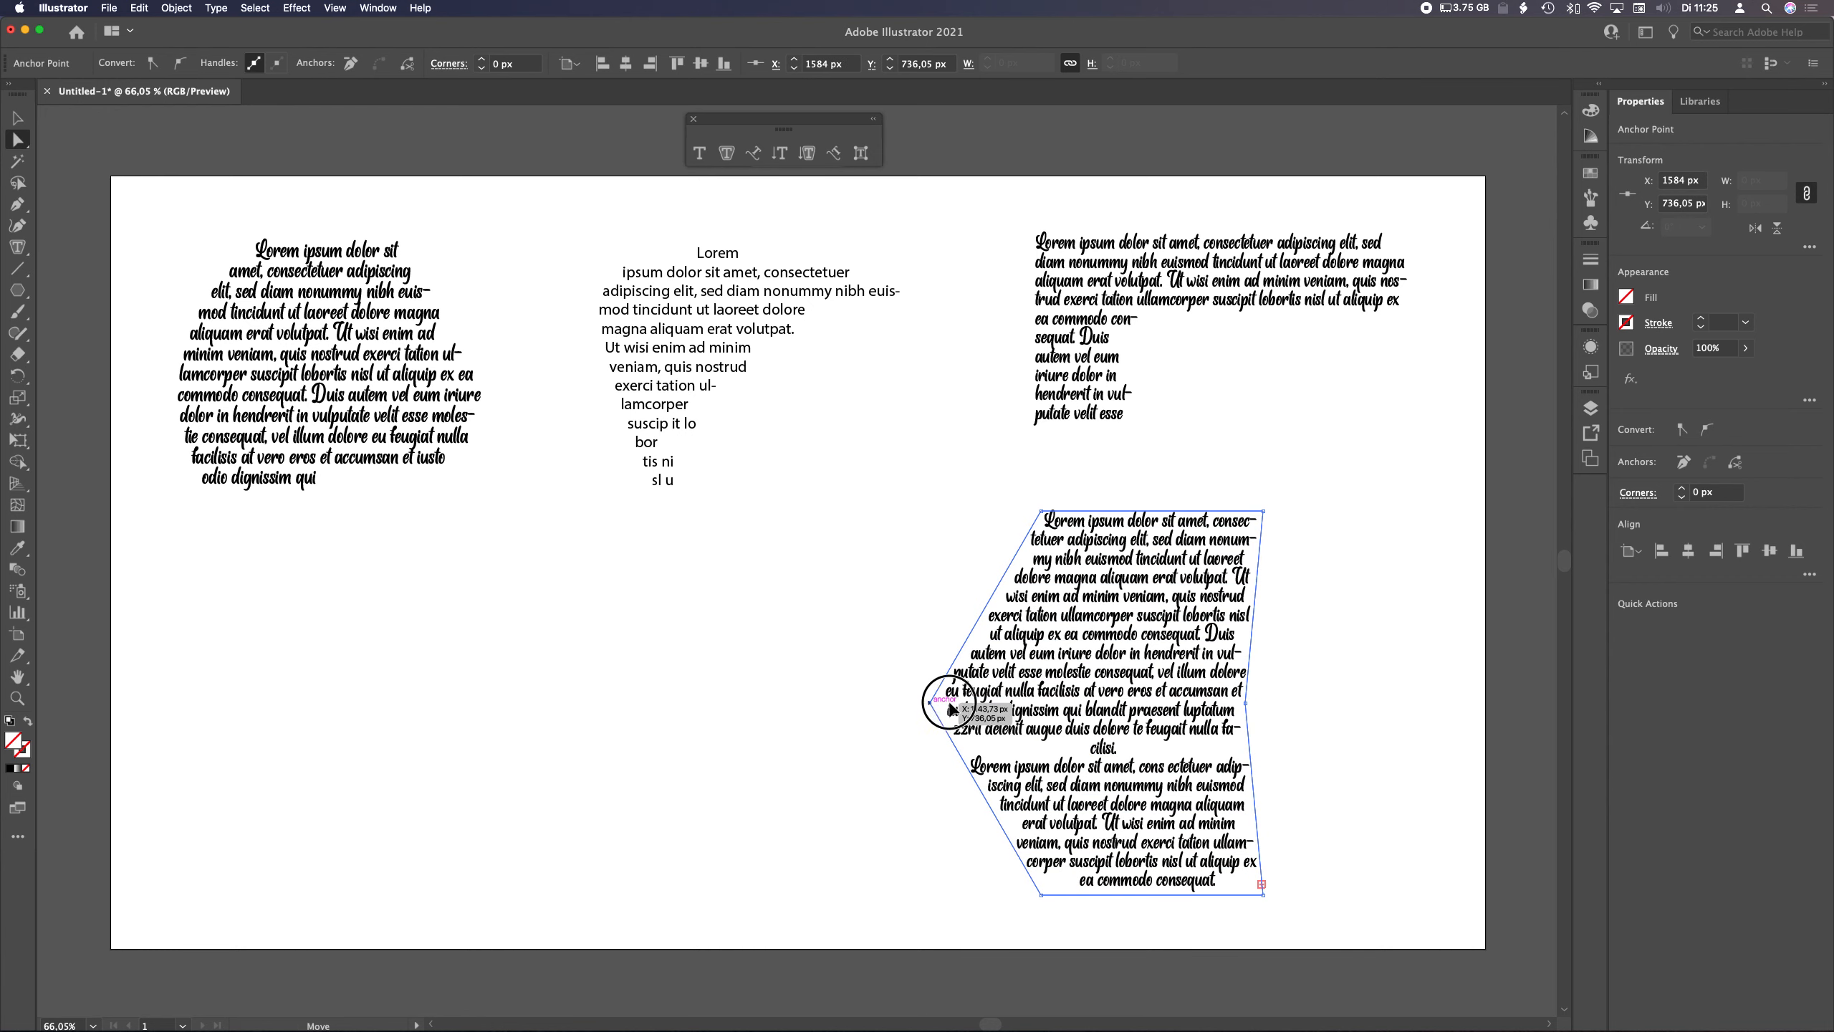
{"action": "left_click_drag", "start_coordinate": [930, 702], "coordinate": [828, 701]}
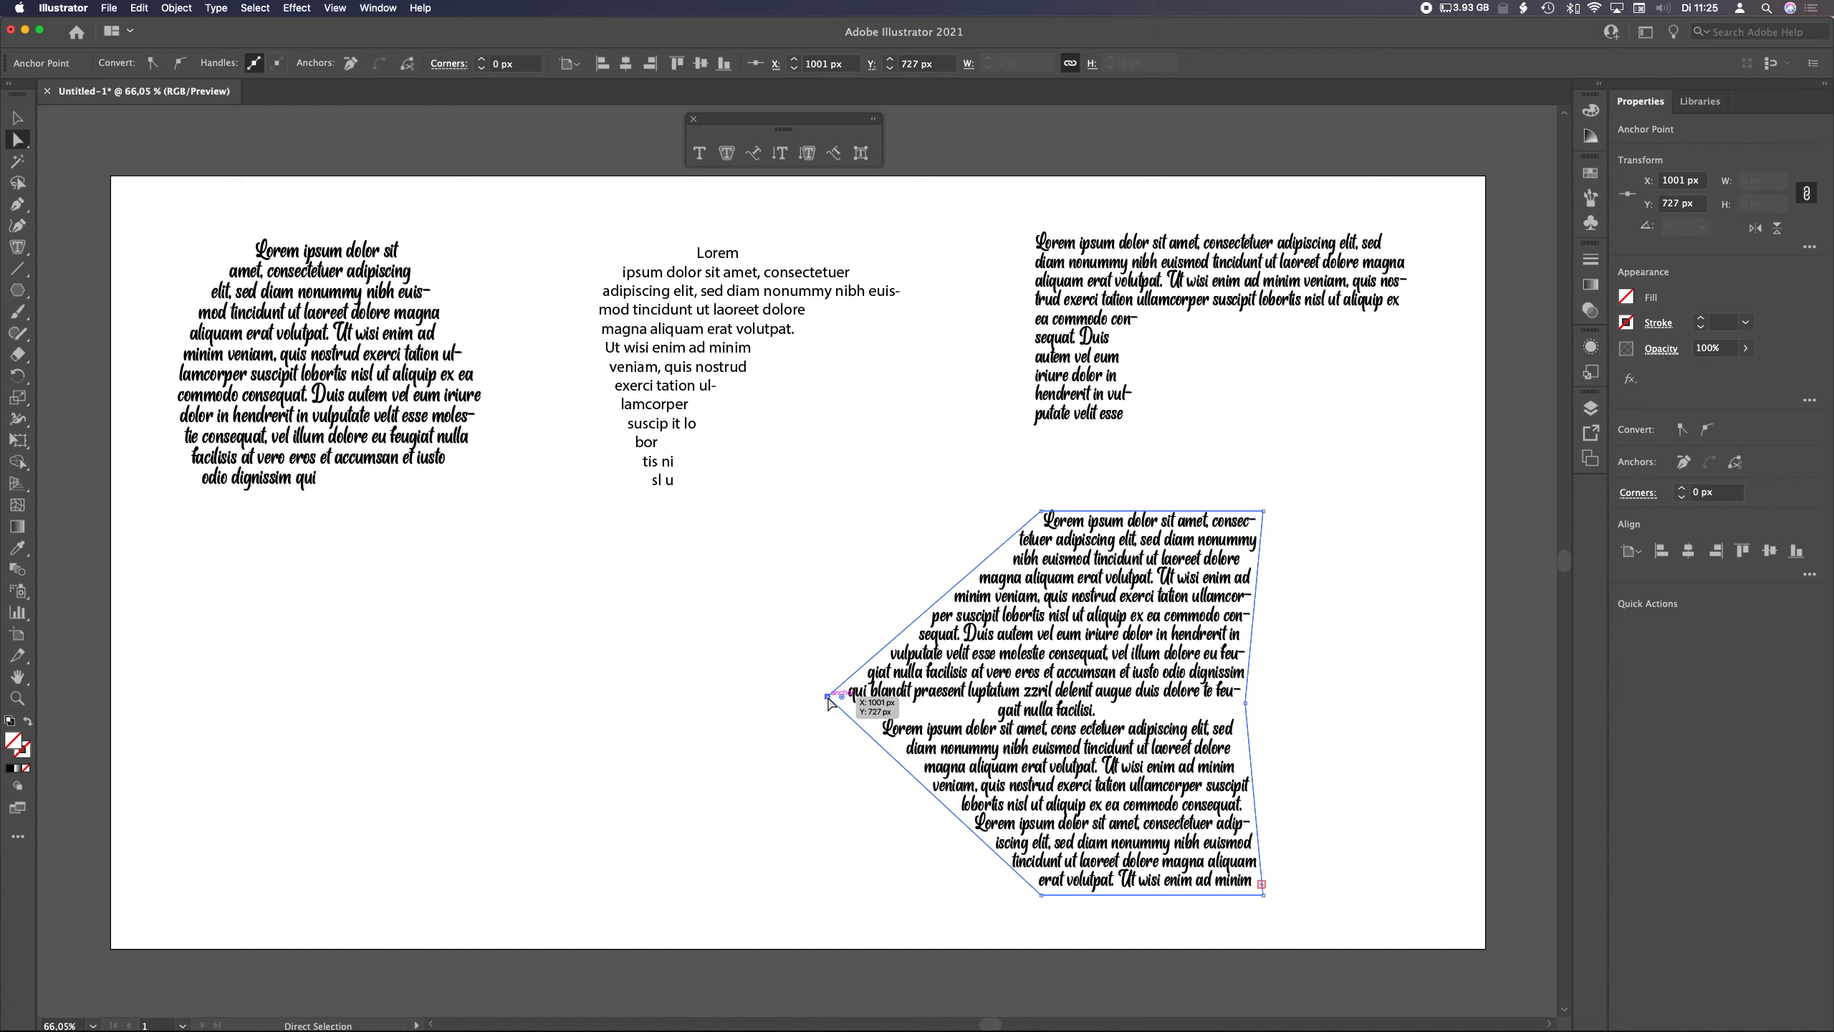